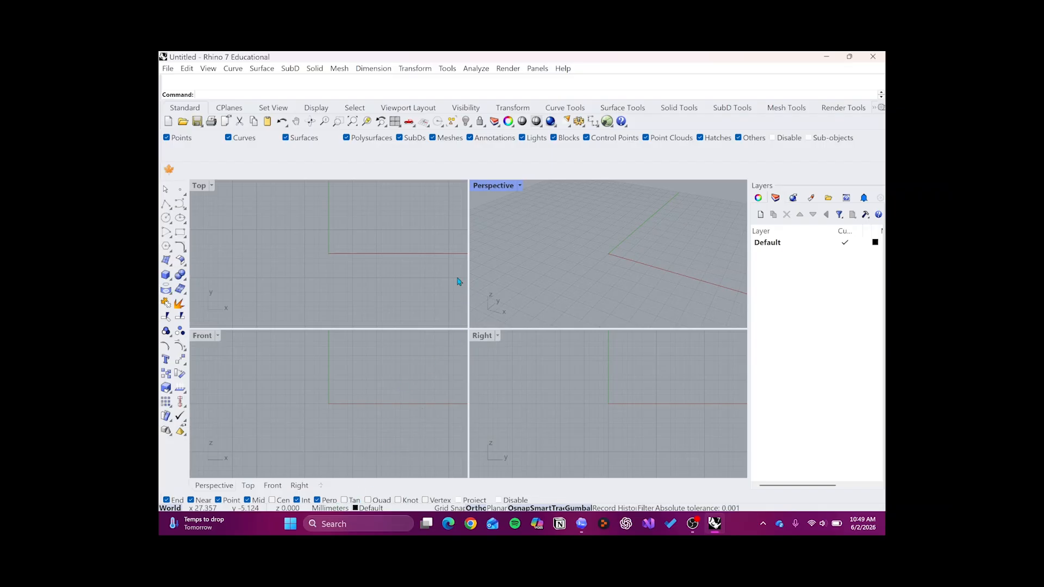
- Set the document's model units to inches in the Units settings
left_click(422, 270)
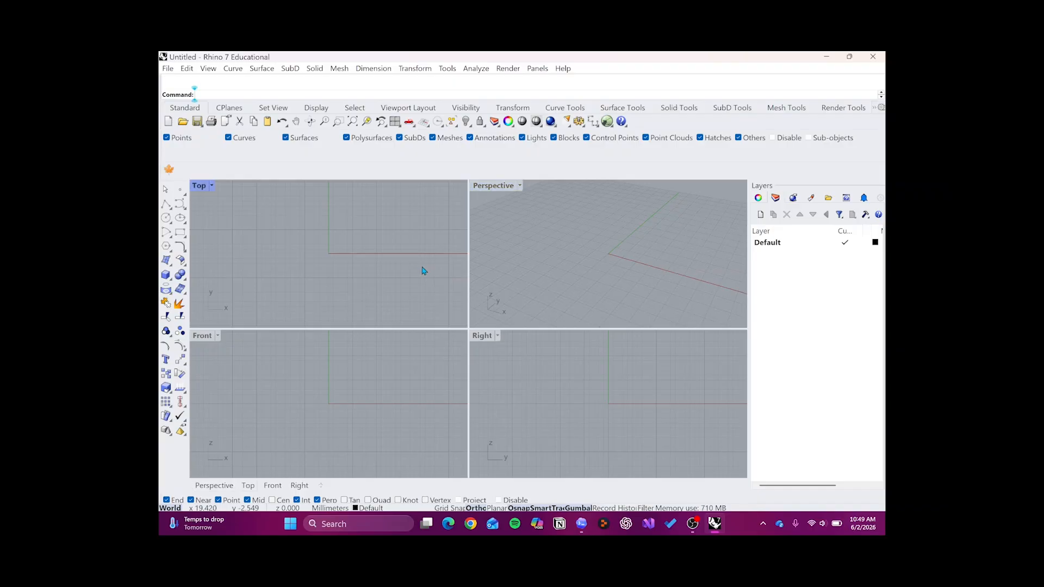
type("Units")
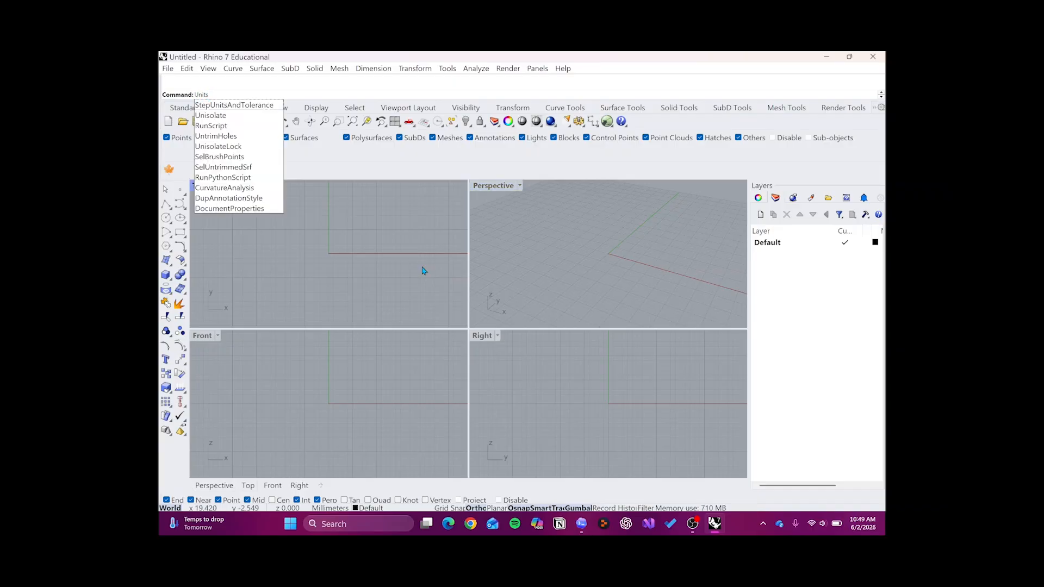
key("Return")
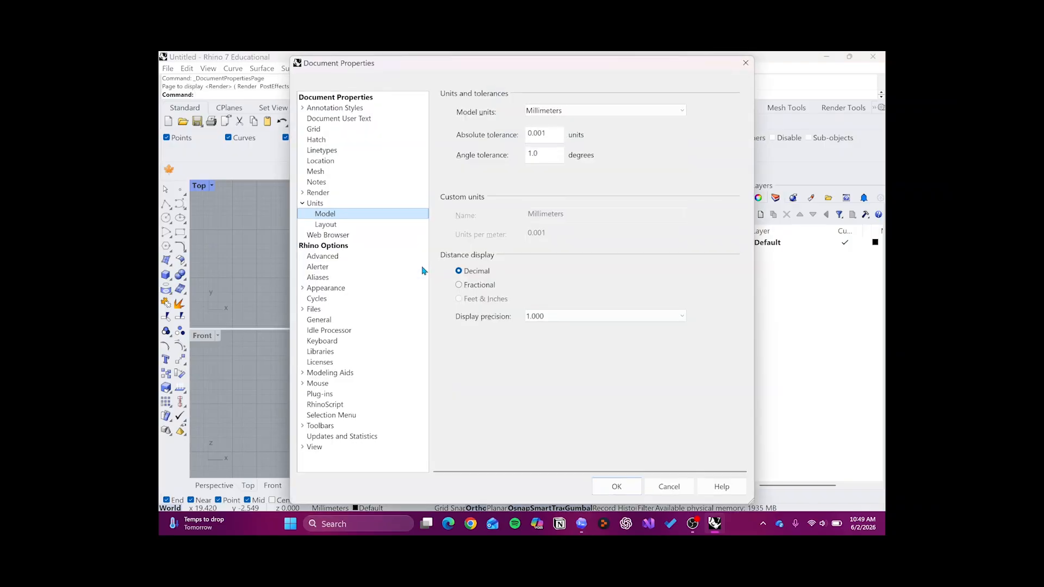
left_click(573, 112)
left_click(573, 113)
left_click(579, 197)
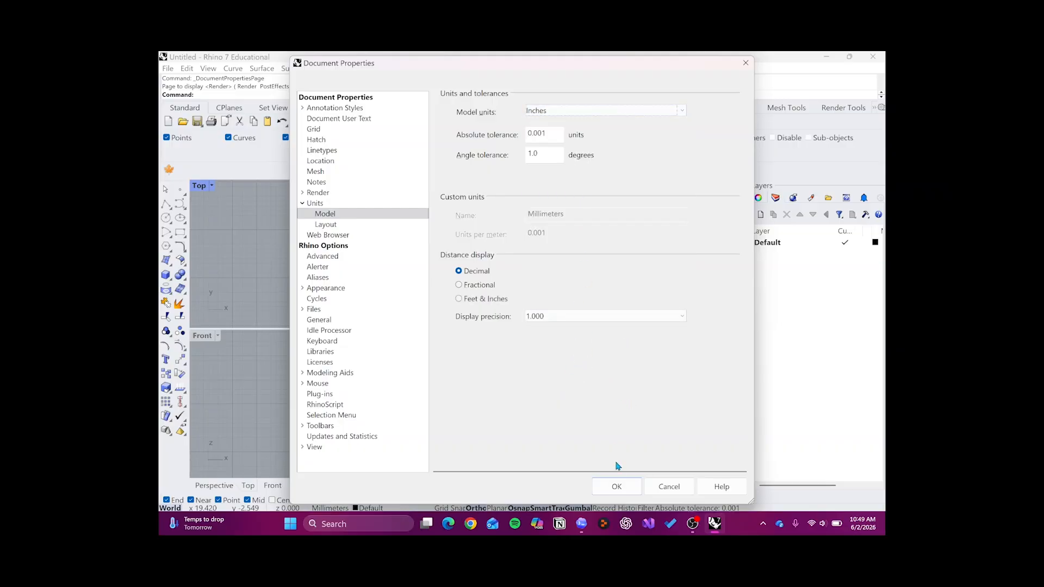
left_click(620, 485)
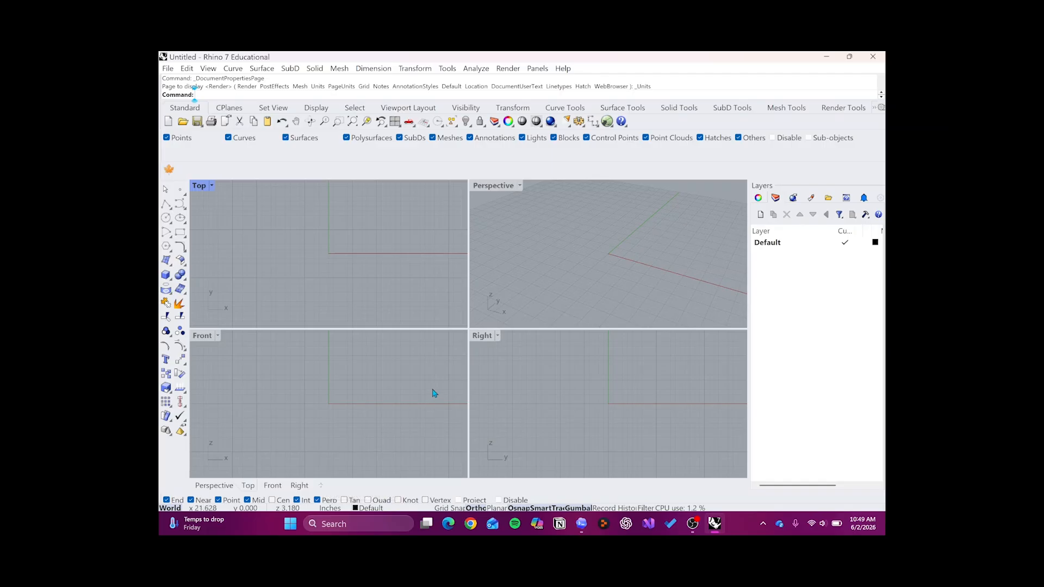
- Insert the Panoramic City PNG from Downloads with the Picture command, placing it by two corners above the X axis in the Top view
left_click(778, 248)
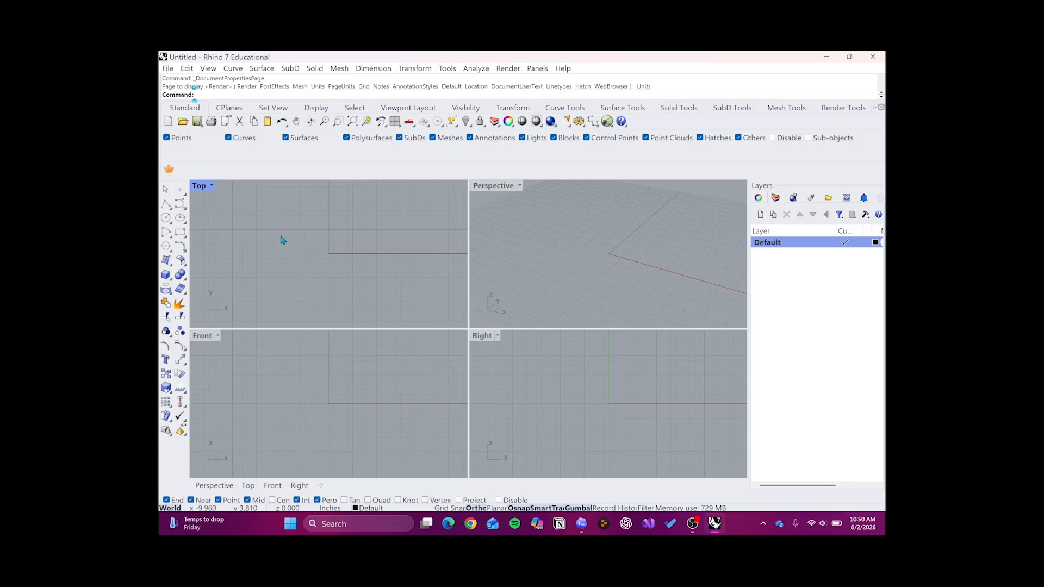
type("Picture")
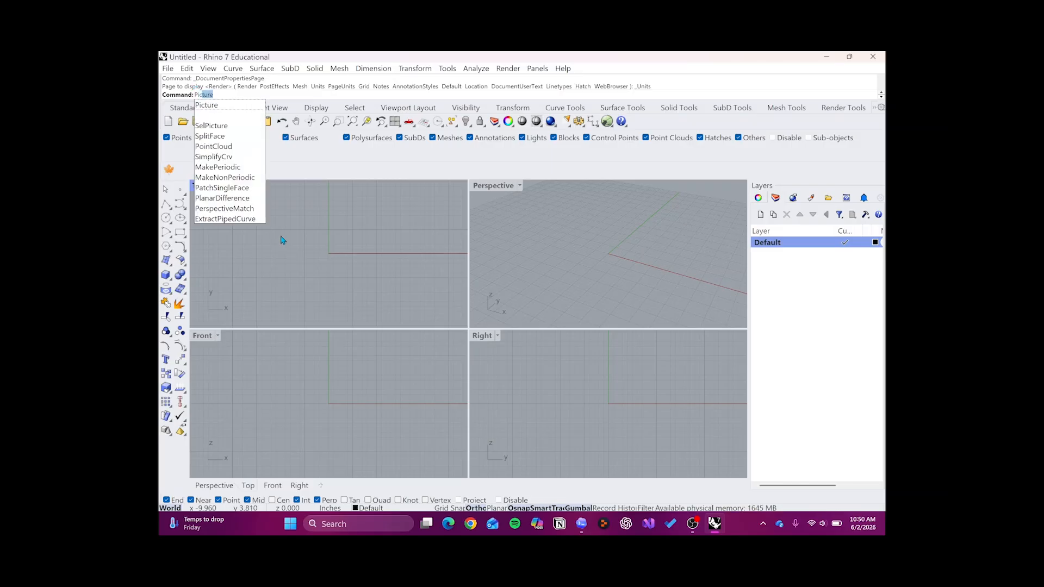
key("Return")
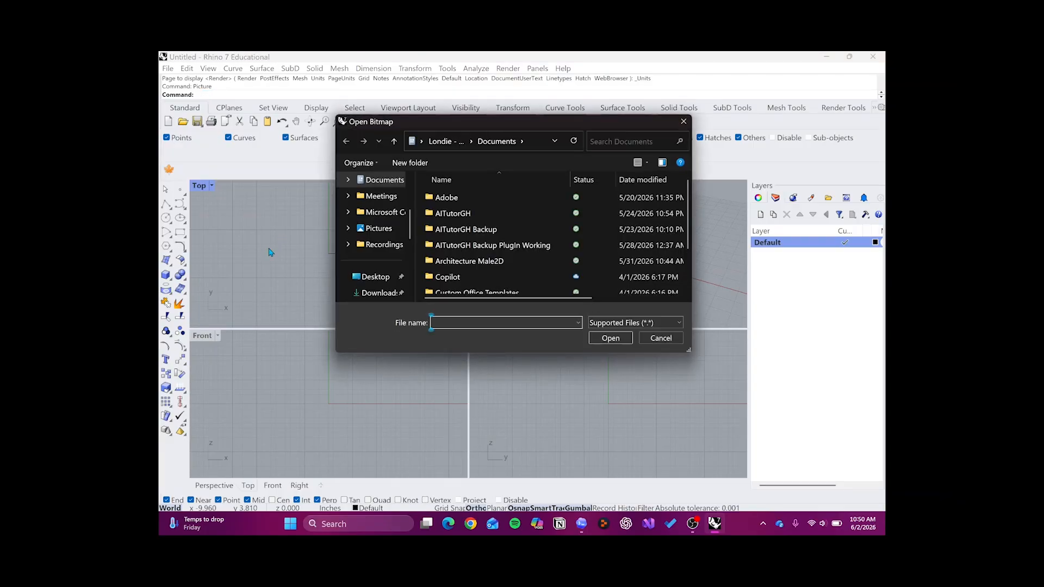
scroll(387, 265, "down", 1)
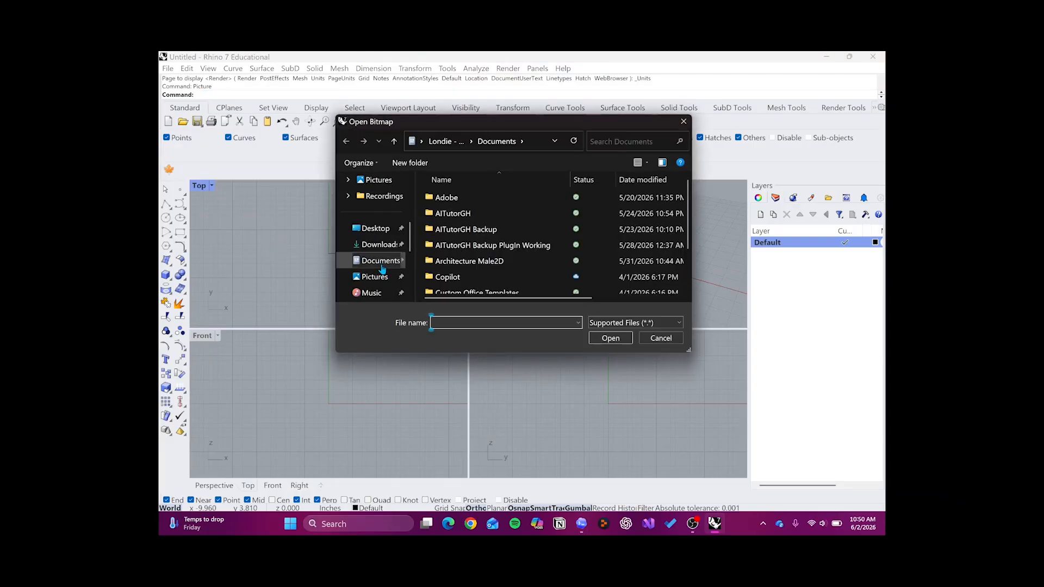
left_click(380, 245)
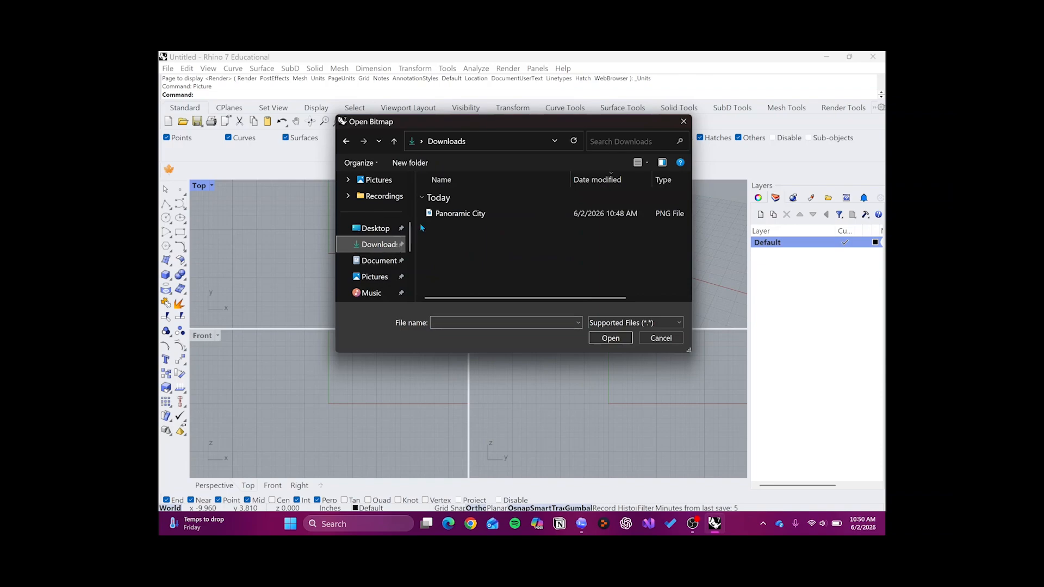
double_click(441, 214)
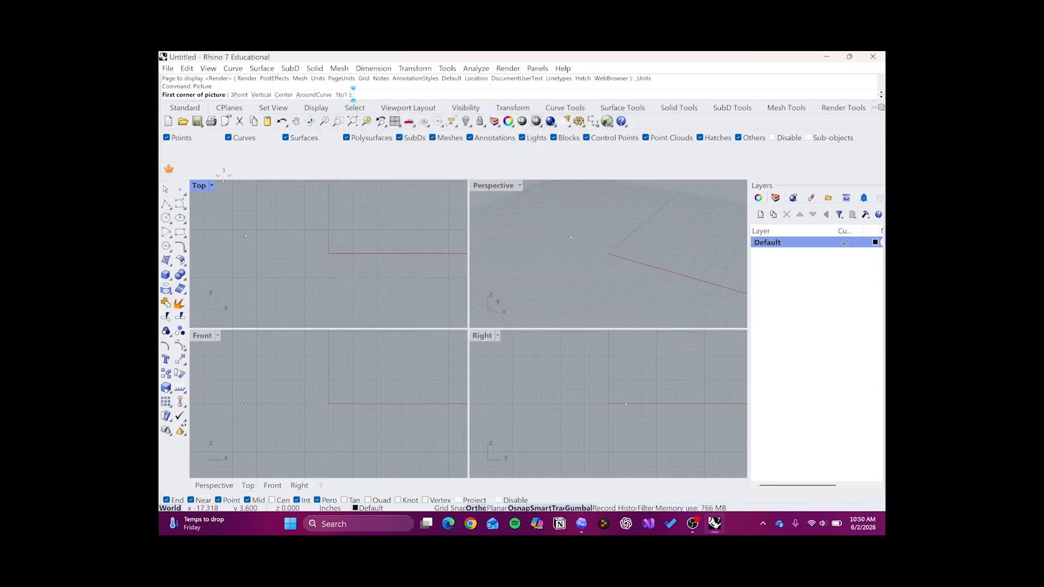
left_click(274, 249)
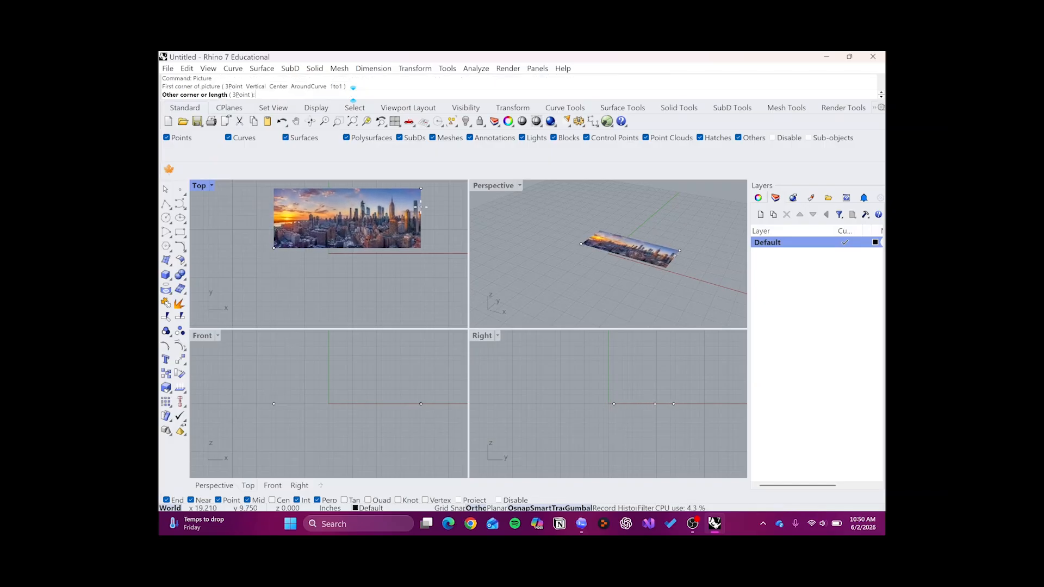
left_click(420, 211)
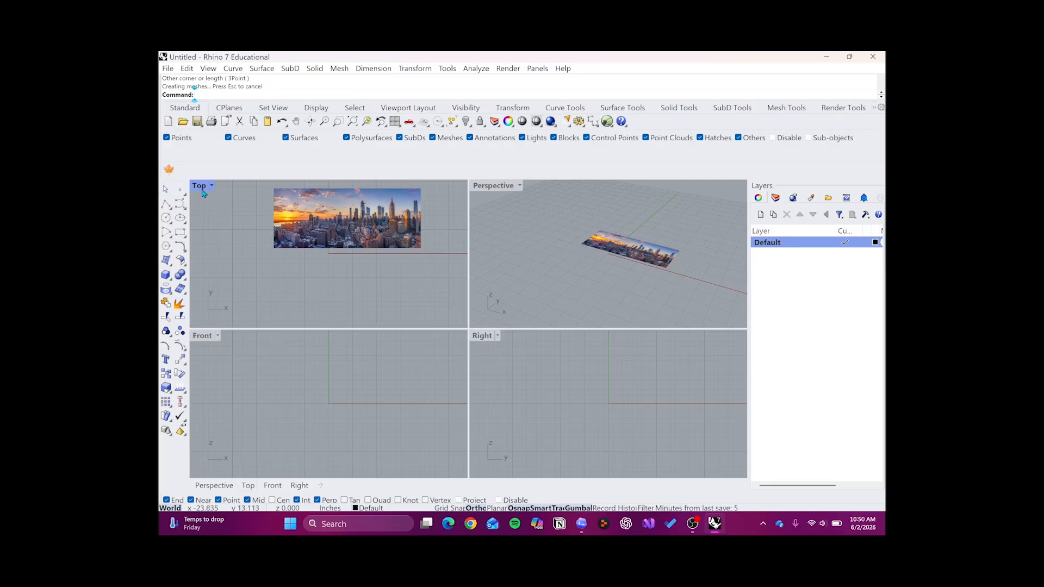
- Maximize the Top viewport so it fills the modeling area
left_click(284, 211)
left_click(236, 214)
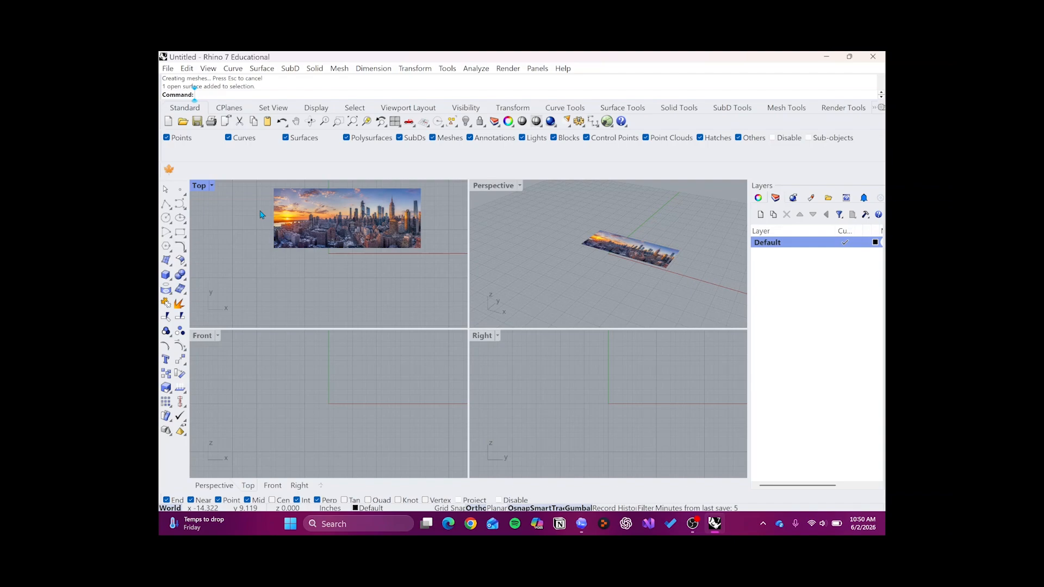
left_click(204, 190)
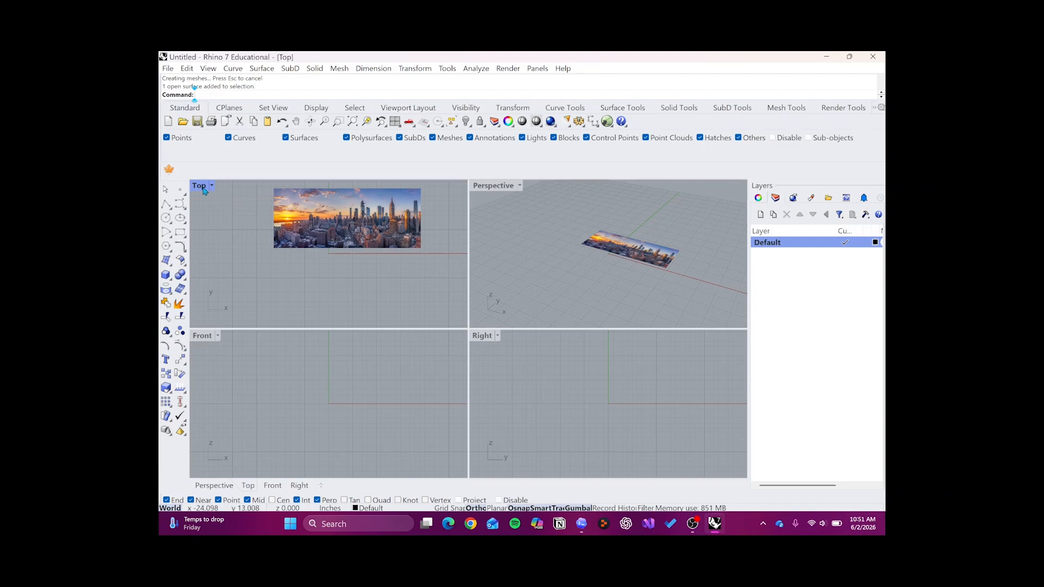
double_click(204, 189)
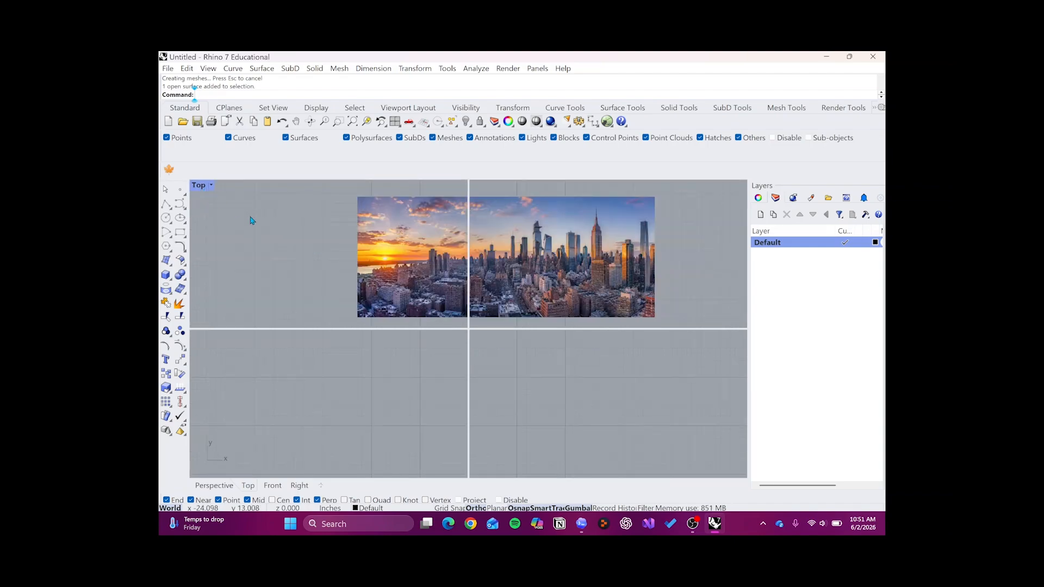
double_click(202, 186)
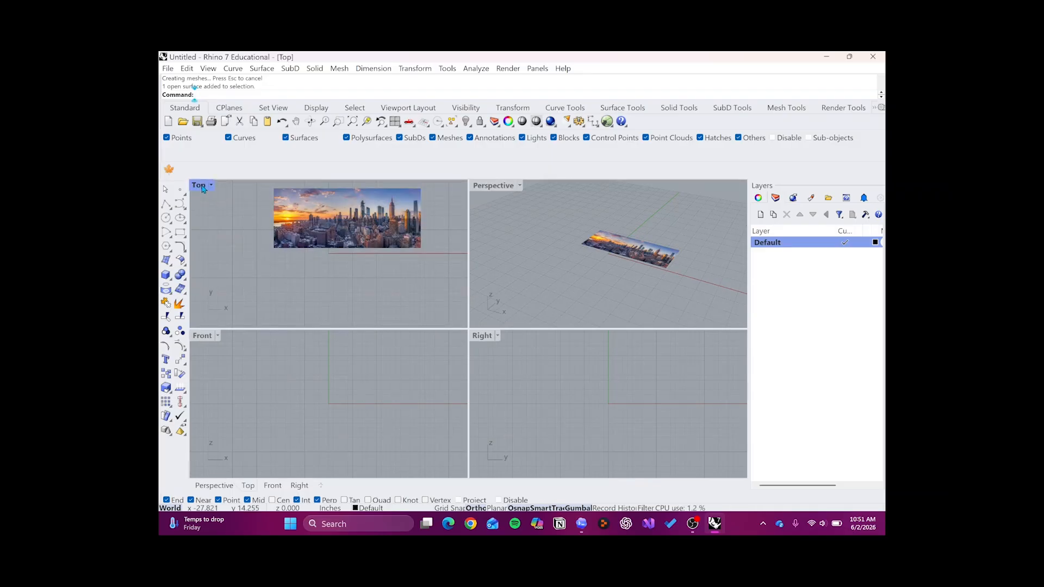
double_click(248, 487)
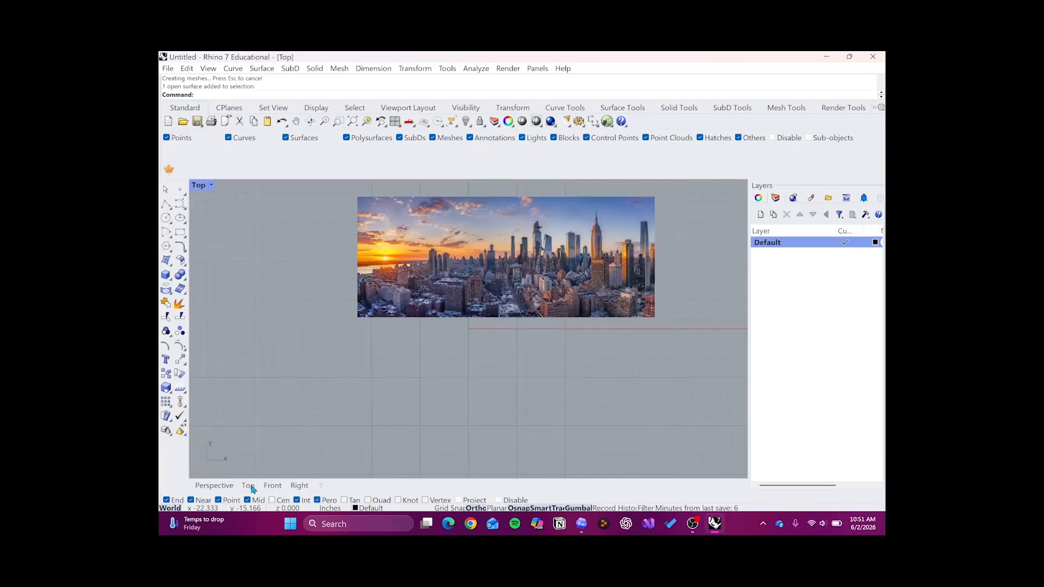
- Move the city picture horizontally so it sits entirely to the left of the Y axis, and deselect it
scroll(267, 305, "down", 3)
scroll(313, 280, "up", 3)
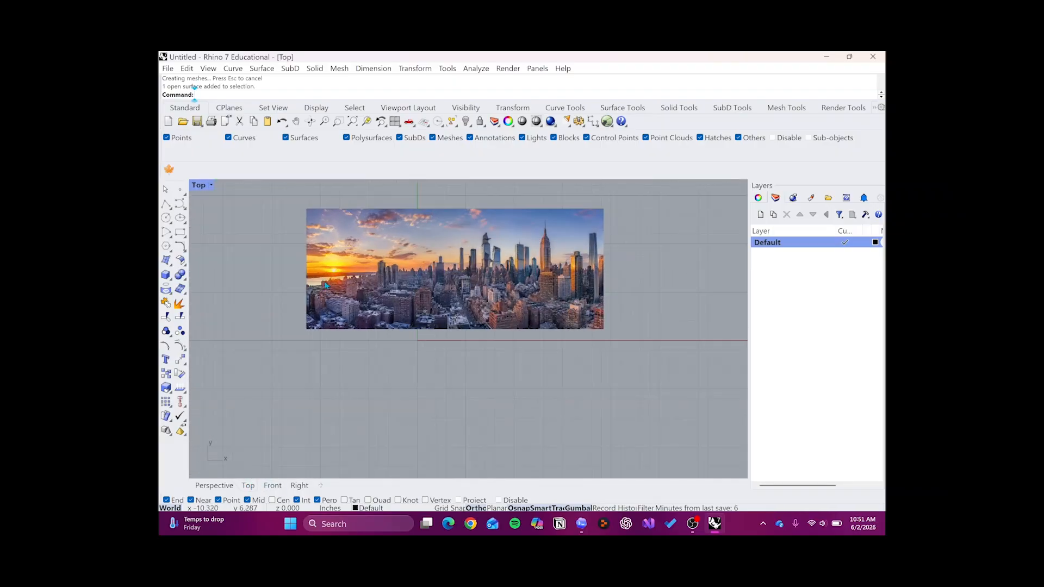
scroll(386, 301, "down", 3)
left_click(433, 291)
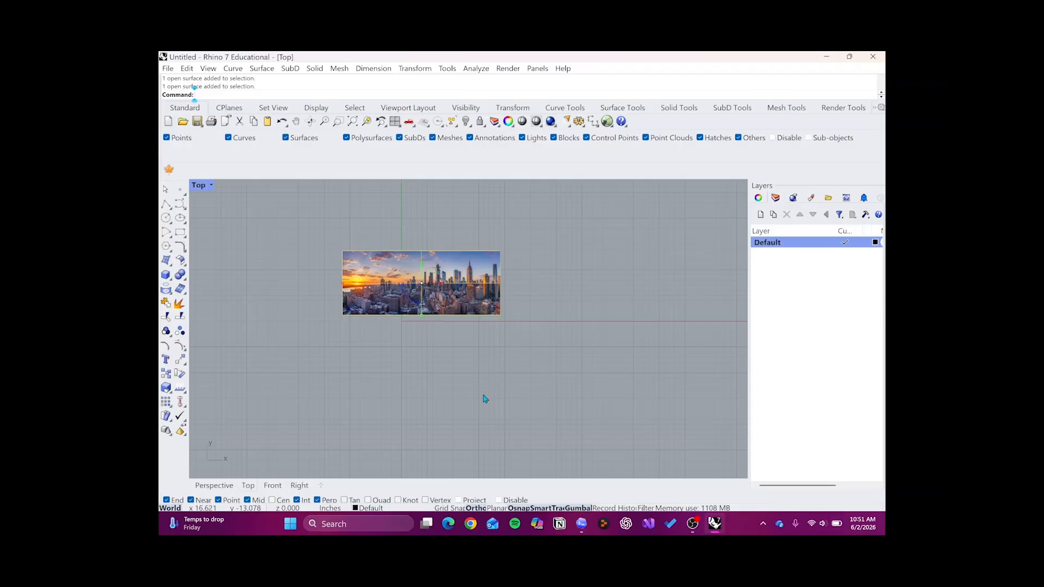
scroll(441, 283, "up", 2)
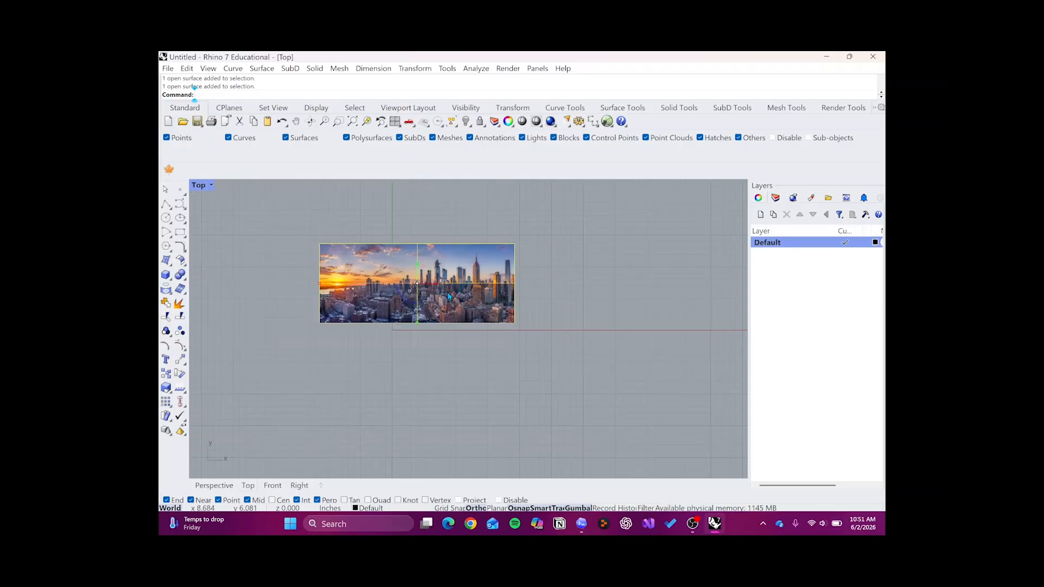
scroll(443, 288, "down", 1)
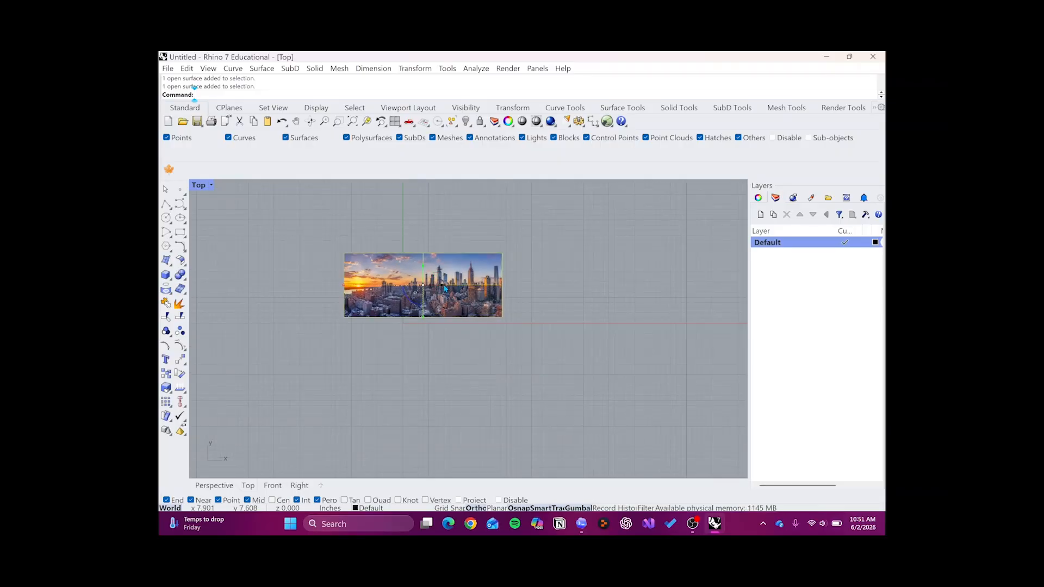
left_click_drag(444, 285, 332, 285)
left_click(435, 283)
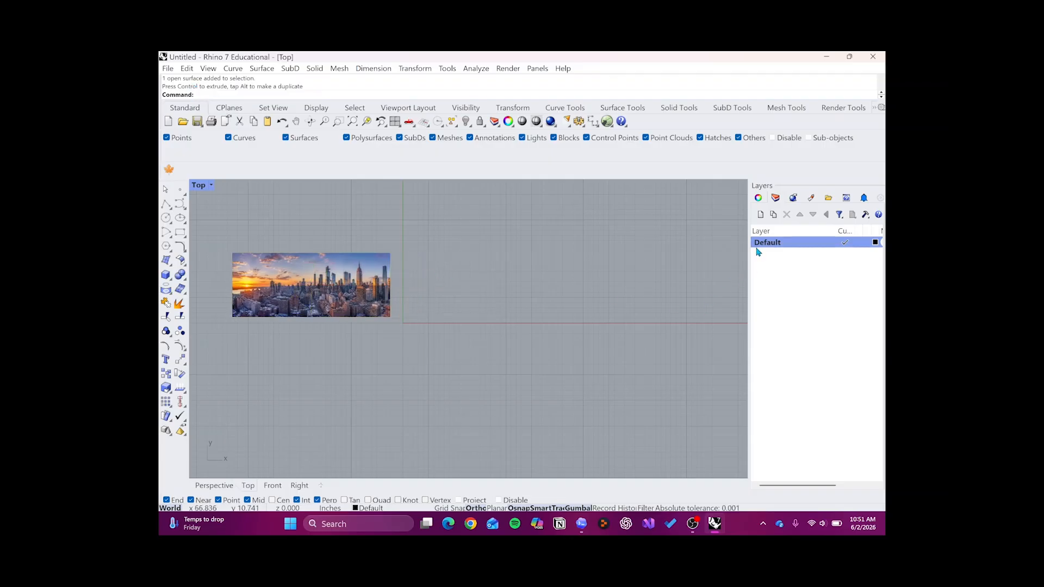
- Rename the Default layer to Photo
left_click(775, 243)
type("P")
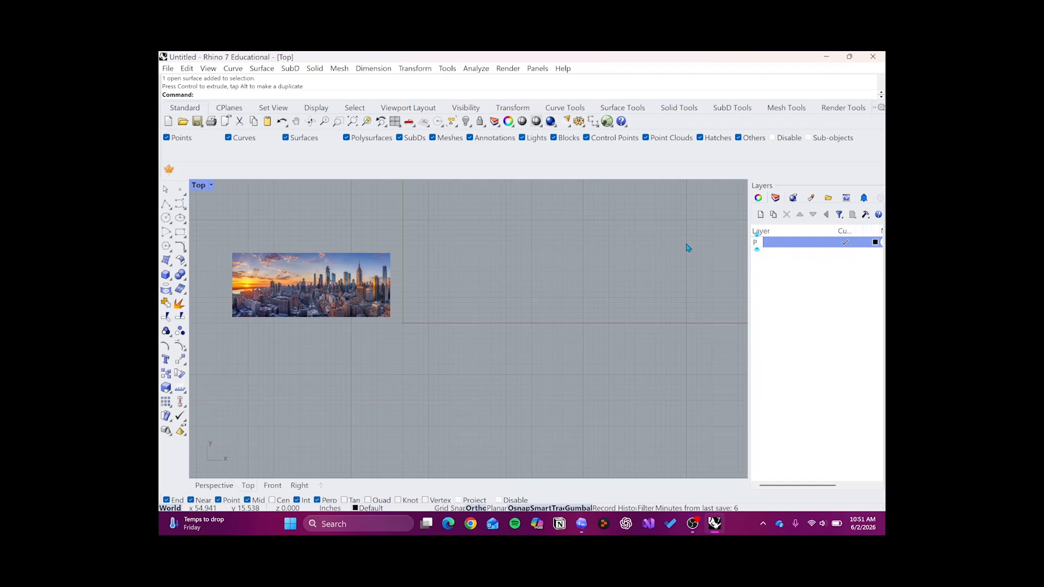
type("hoto")
- Add two new layers named Linework and 14X8.5
left_click(760, 215)
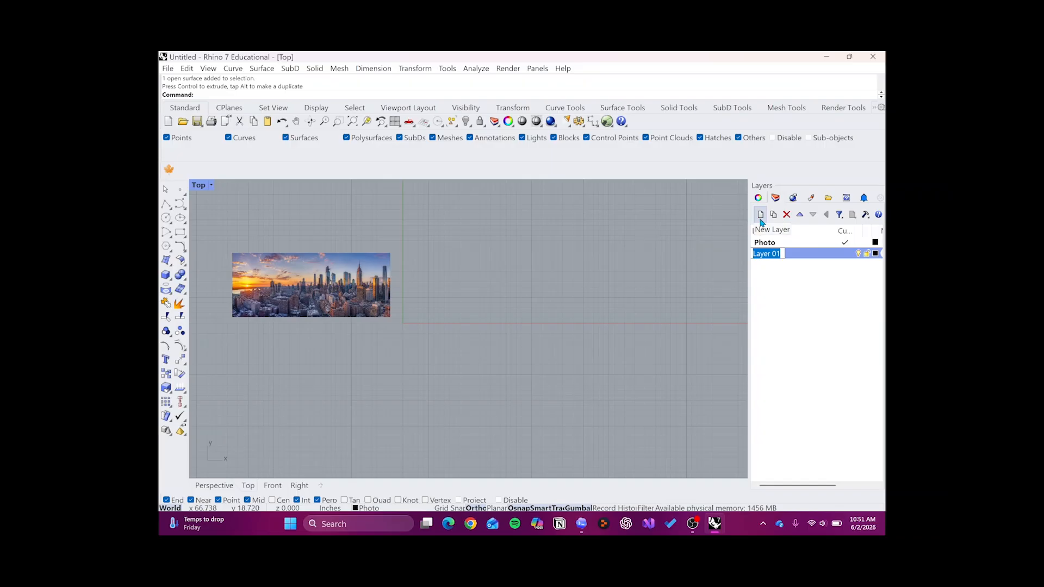
type("Linework")
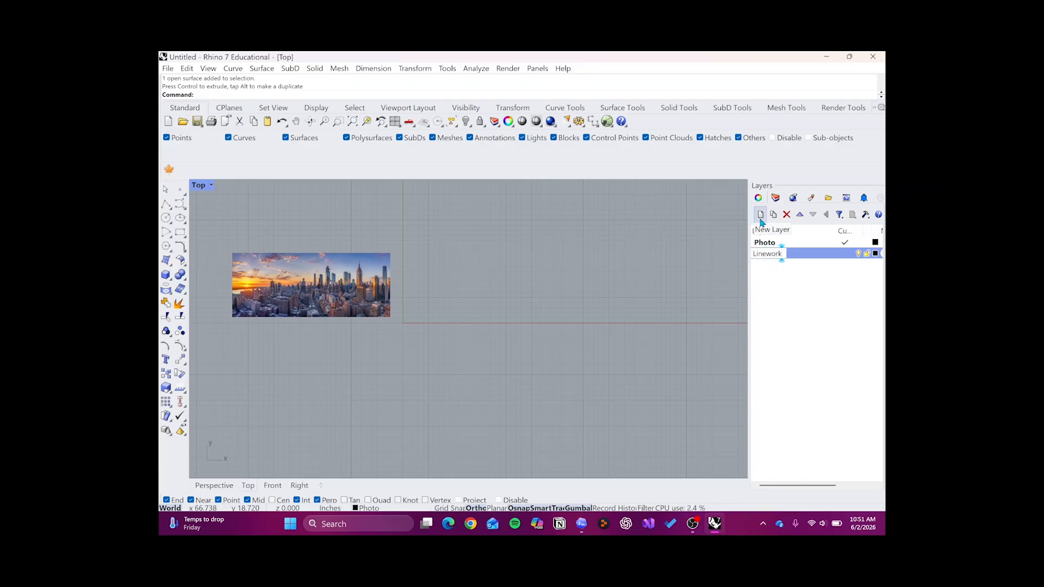
left_click(761, 215)
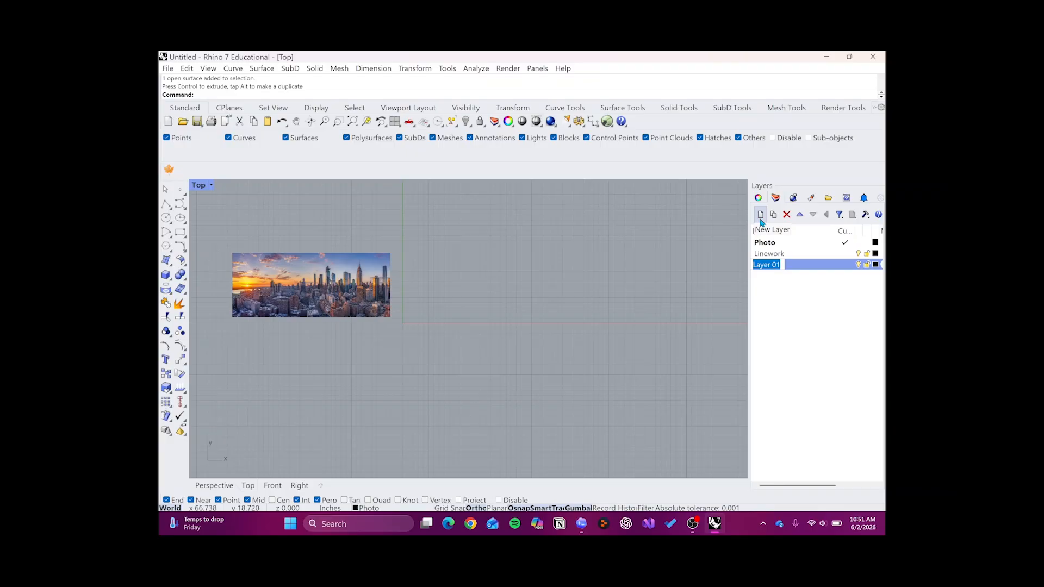
type("14")
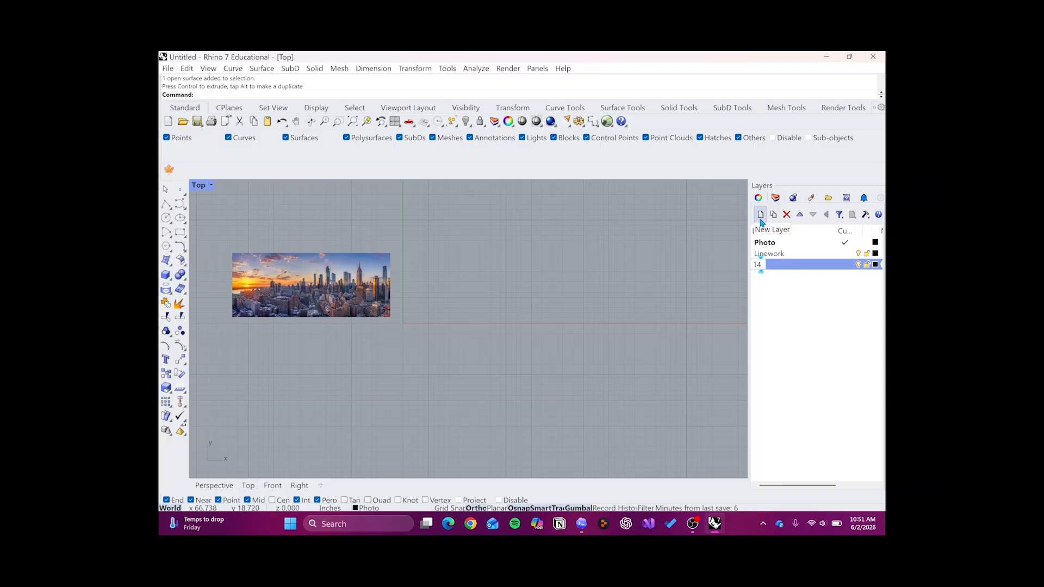
type("X8.5")
left_click(822, 346)
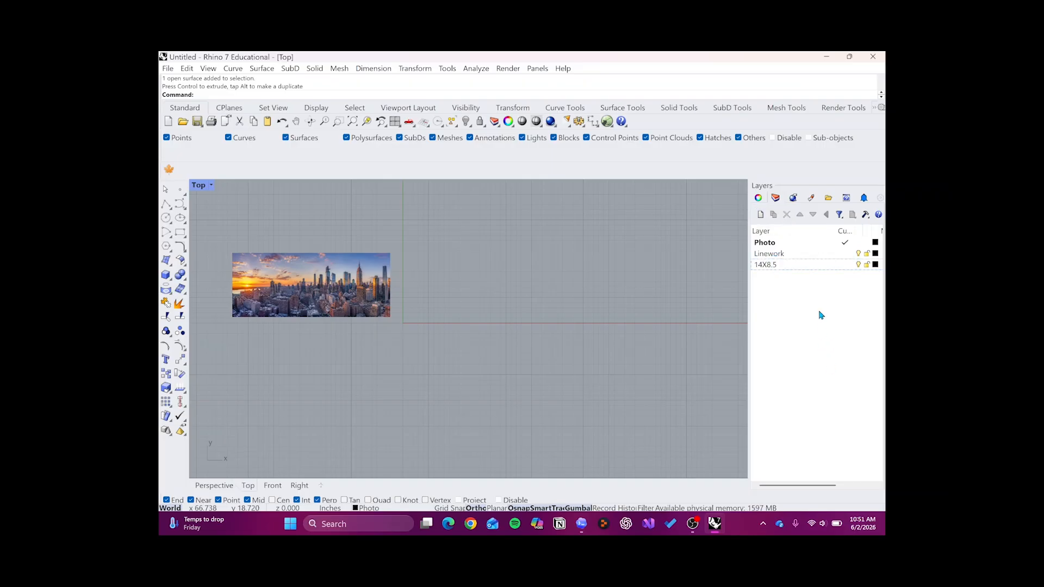
- Set the Linework layer's color to magenta (RGB 255, 0, 206)
left_click(877, 254)
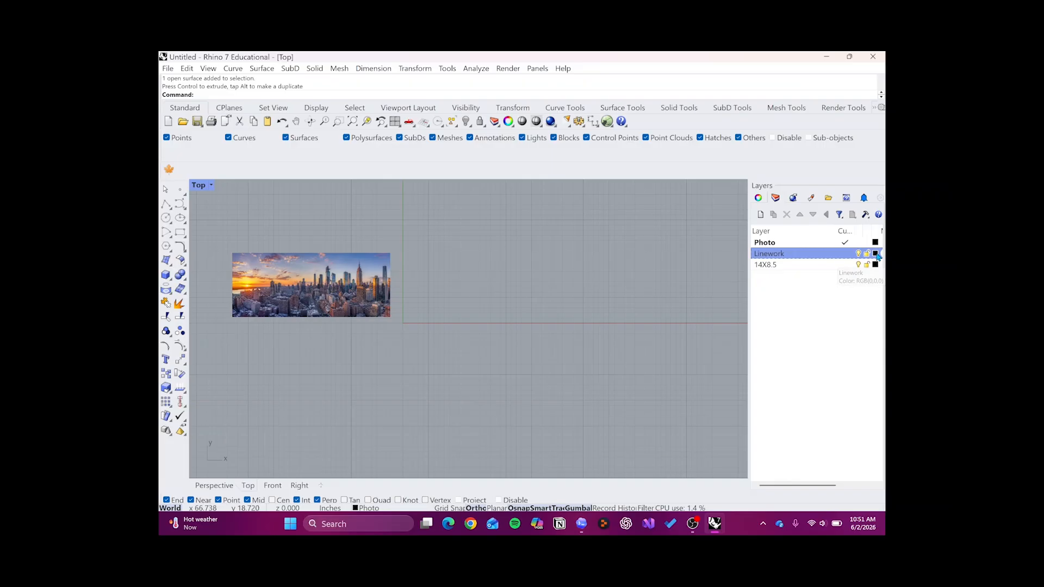
left_click(876, 254)
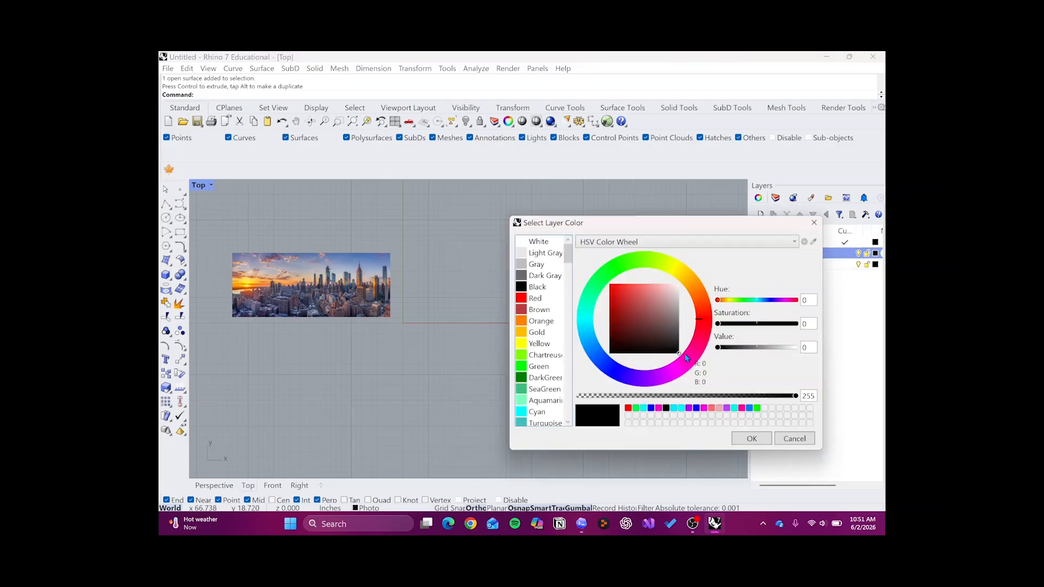
left_click(658, 408)
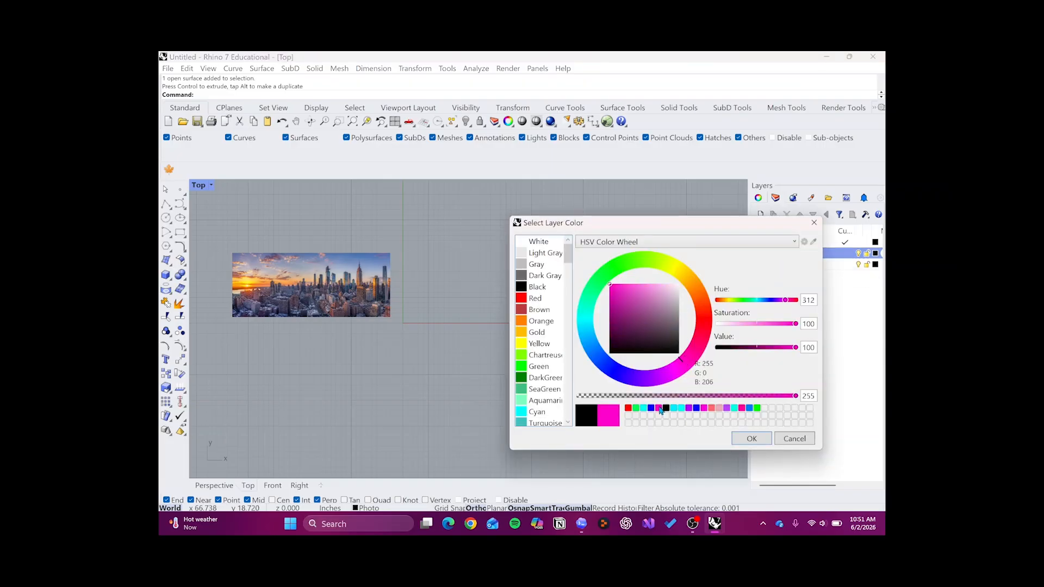
key("Return")
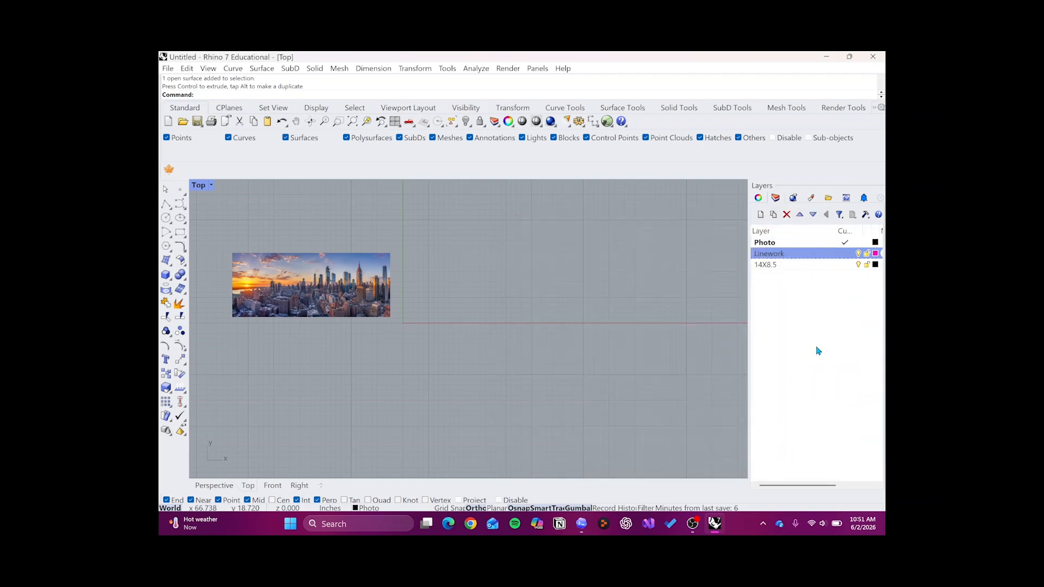
- Set the 14X8.5 layer's color to bright green (RGB 0, 255, 17)
left_click(876, 265)
left_click_drag(619, 266, 609, 265)
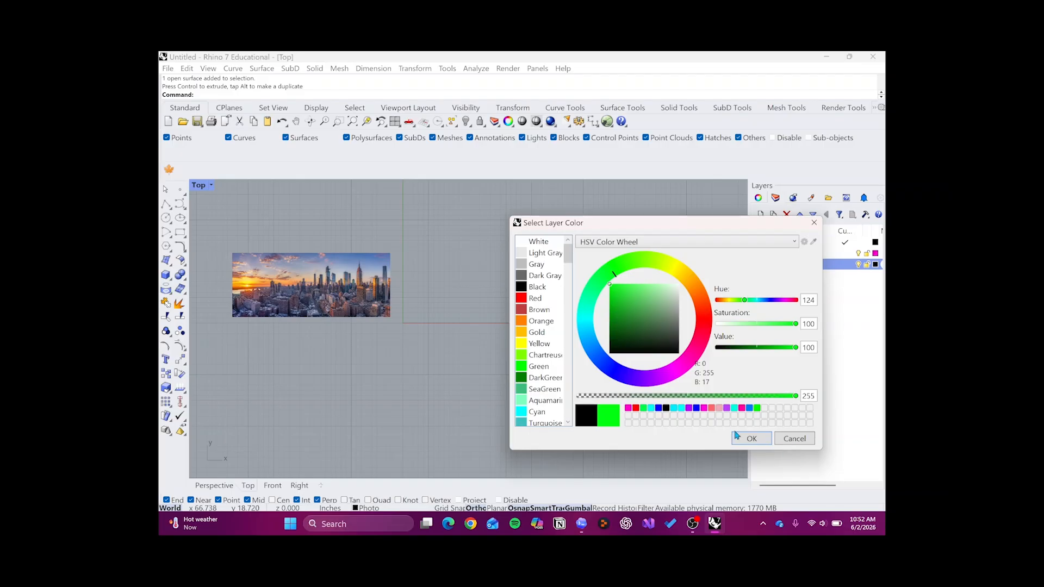
left_click(753, 443)
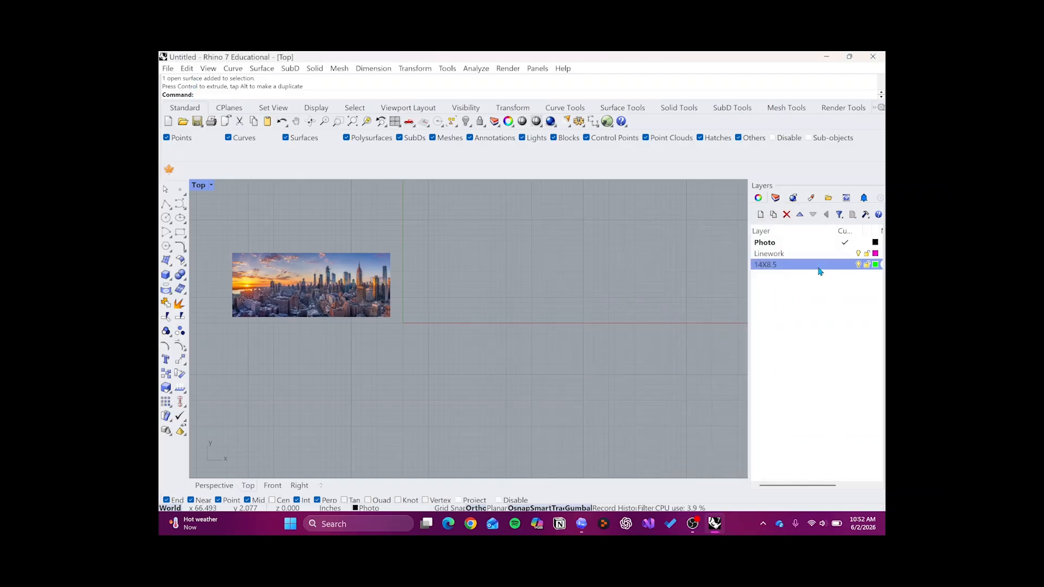
- Make the 14X8.5 layer the current layer
left_click(843, 266)
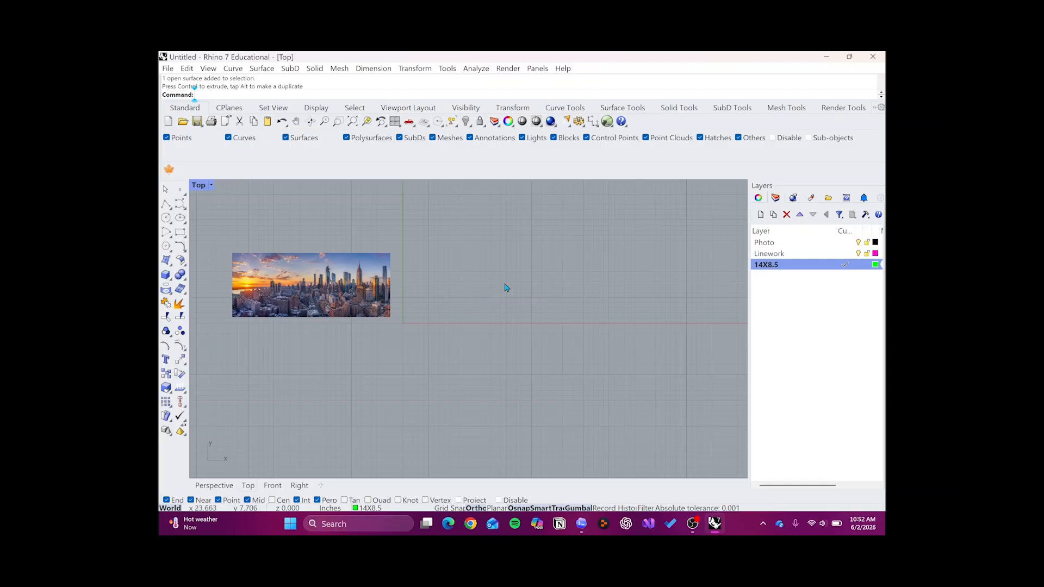
- Draw a rectangle 8.5 in wide and 14 in tall in the Top view, with its first corner at about (2, 2)
scroll(486, 287, "up", 2)
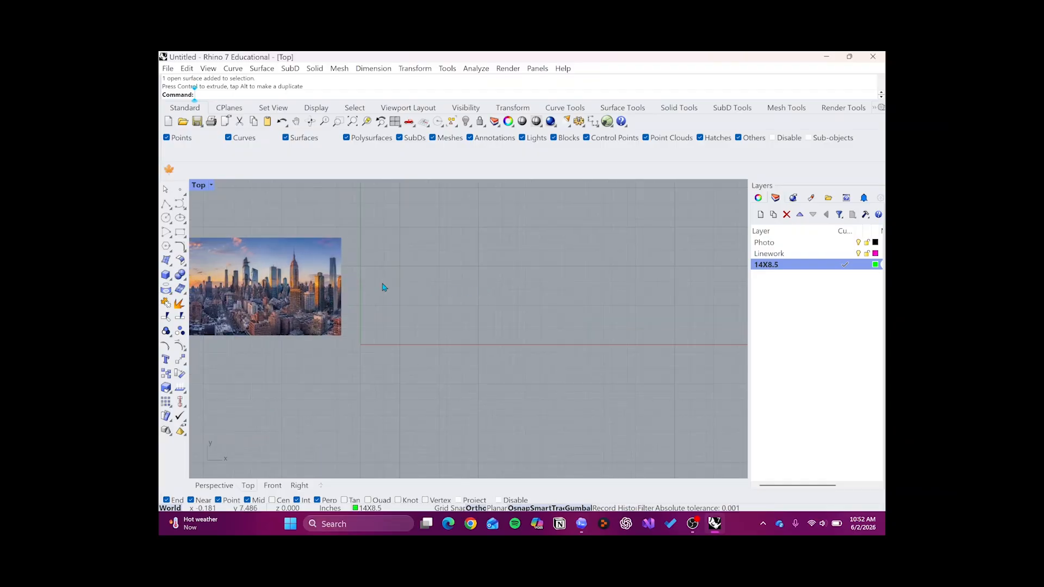
type("Rectangle")
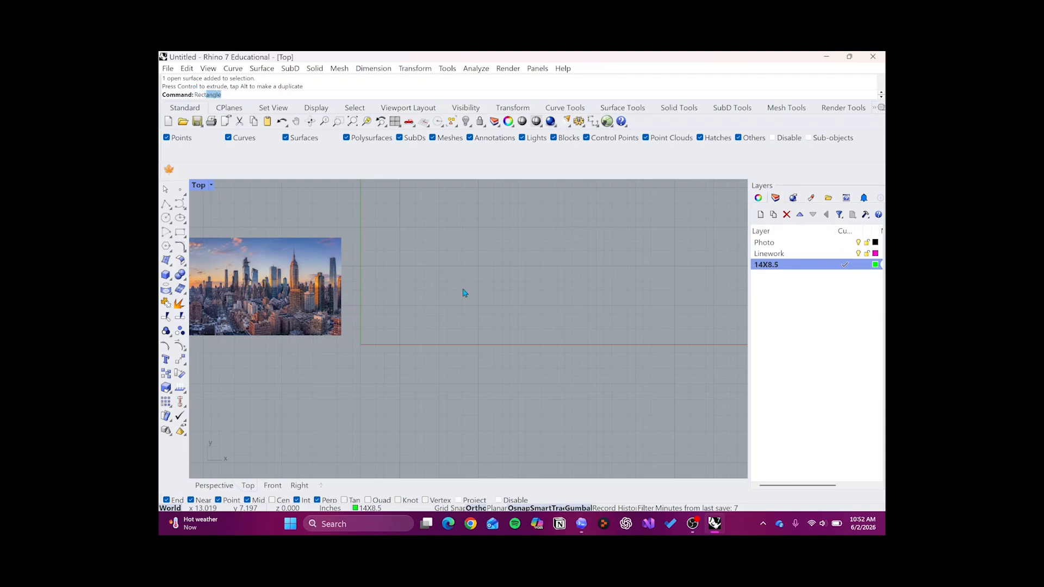
key("Return")
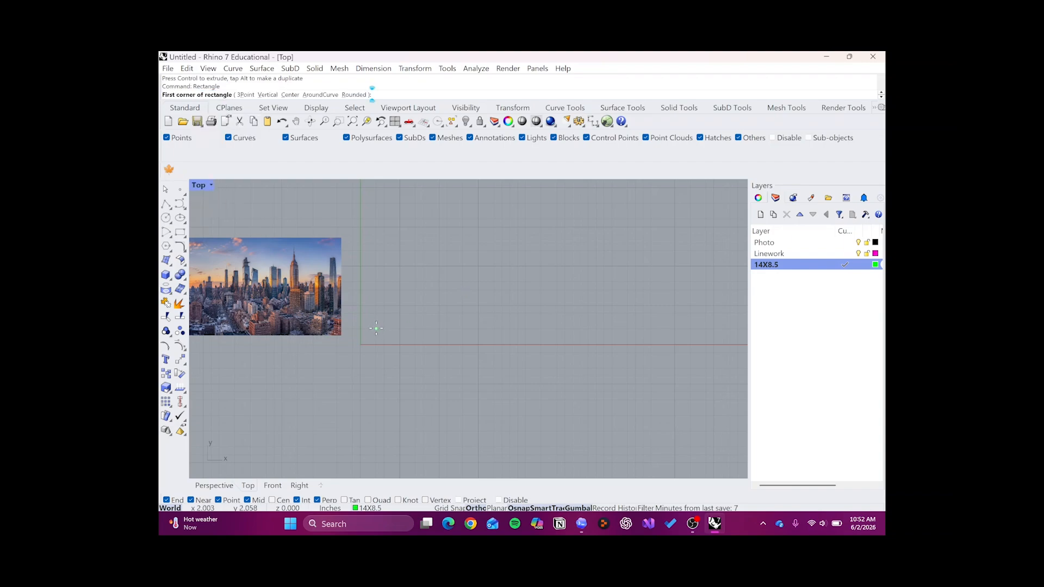
left_click(375, 328)
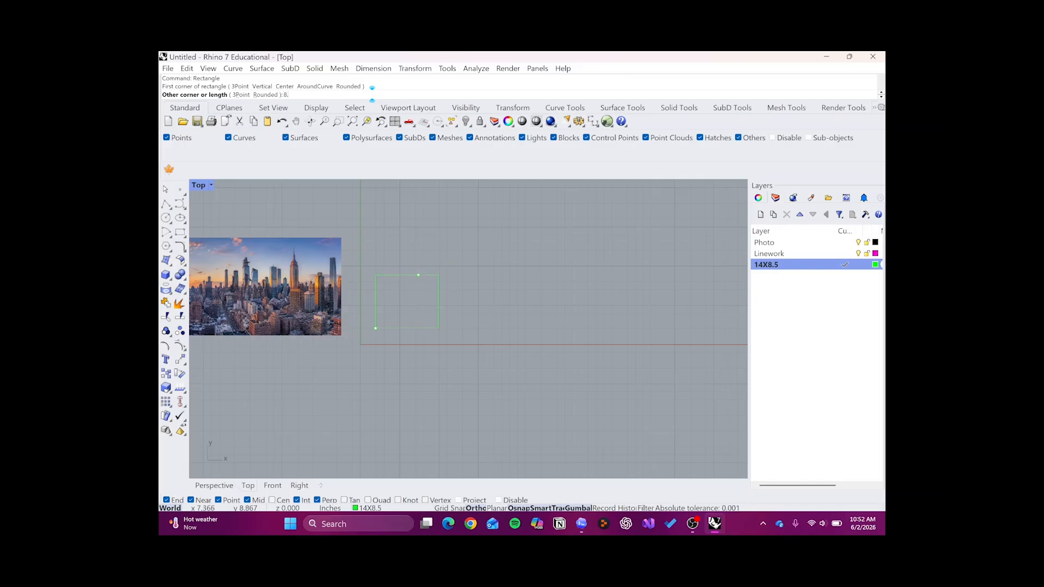
key("Return")
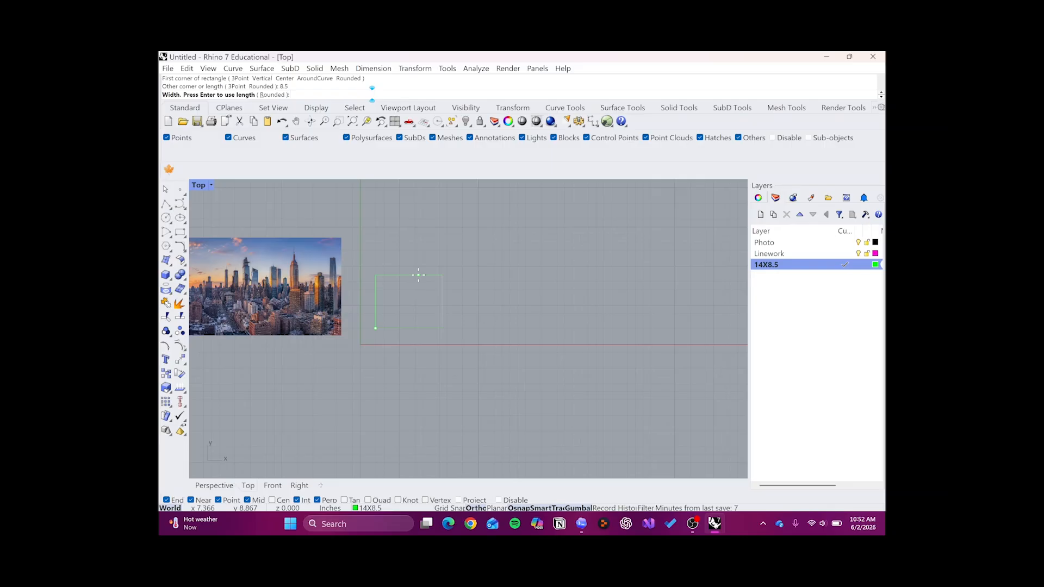
type("14")
key("Return")
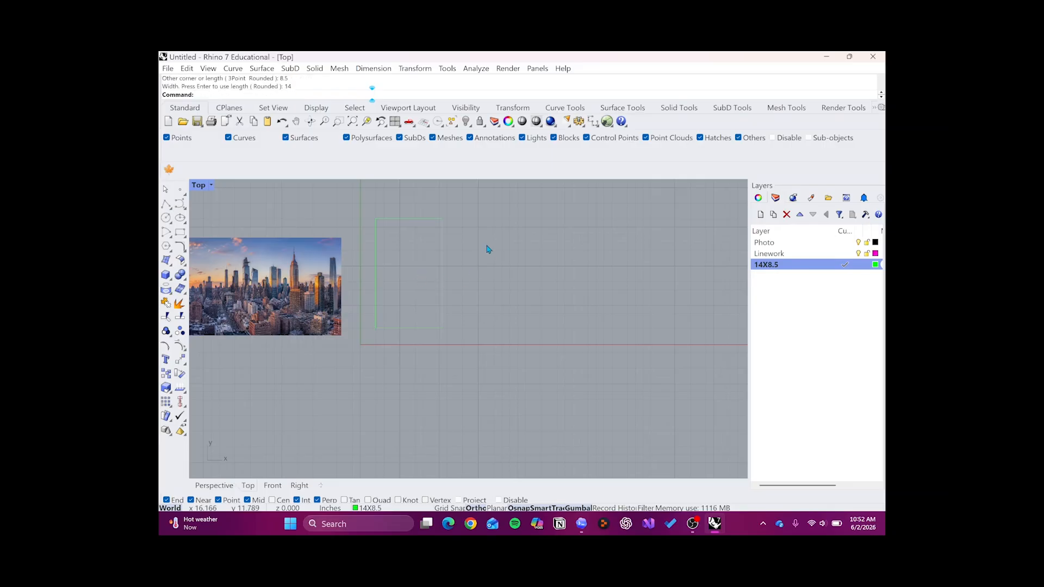
- Delete the rectangle drawn beside the origin
left_click_drag(458, 238, 390, 332)
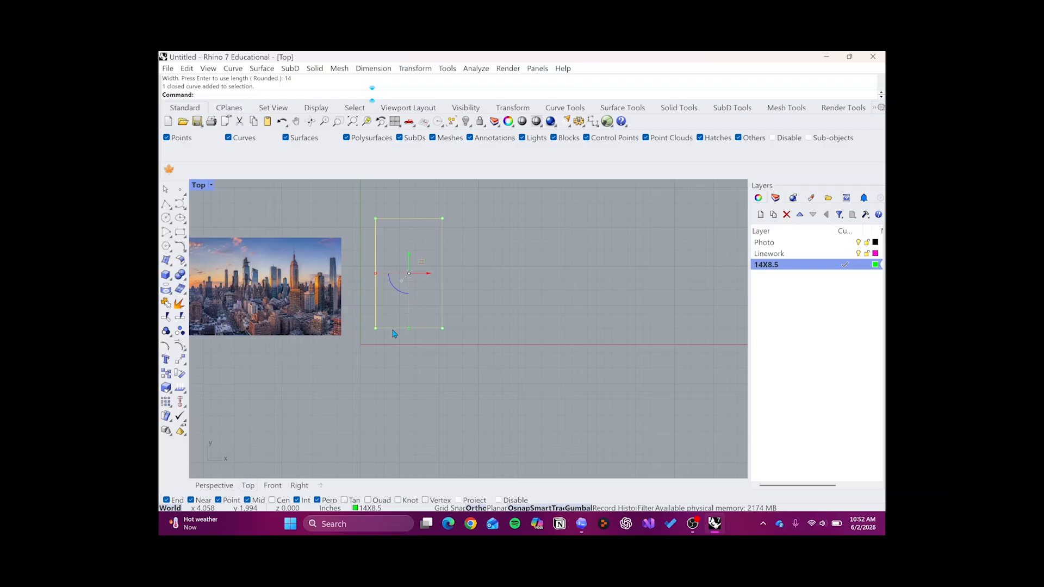
left_click(491, 263)
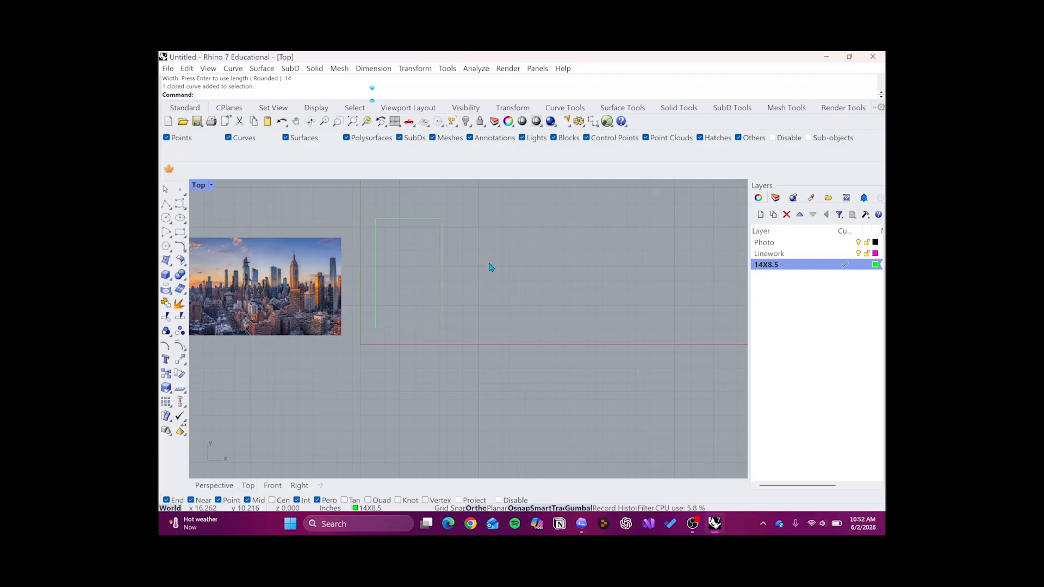
left_click_drag(464, 269, 431, 291)
key("Delete")
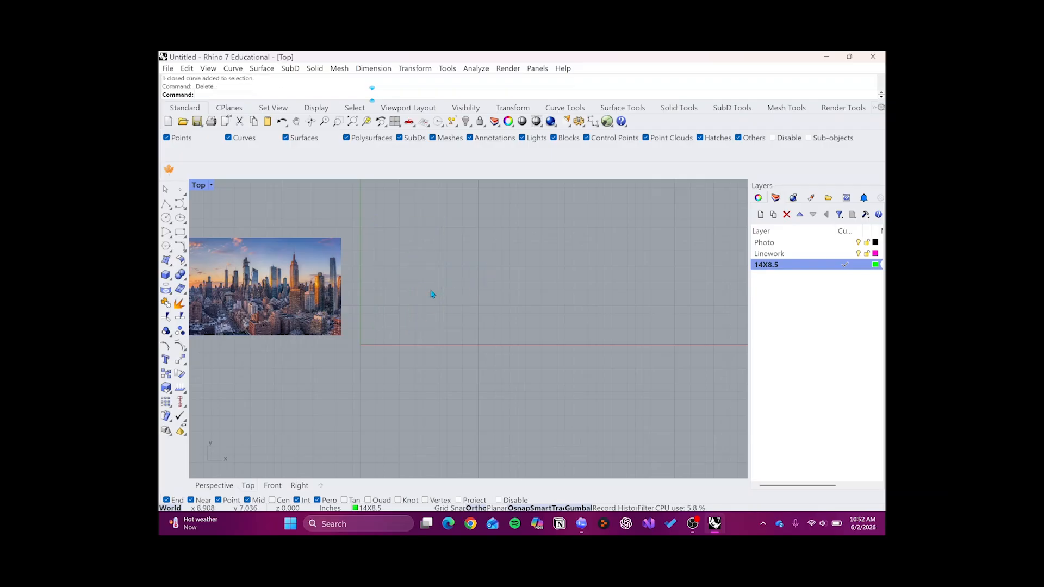
- Draw a vertical rectangle 8.5 in by 14 in on the 14X8.5 layer, with its lower-left corner at about (2.4, 1.6)
type("Rec")
key("Return")
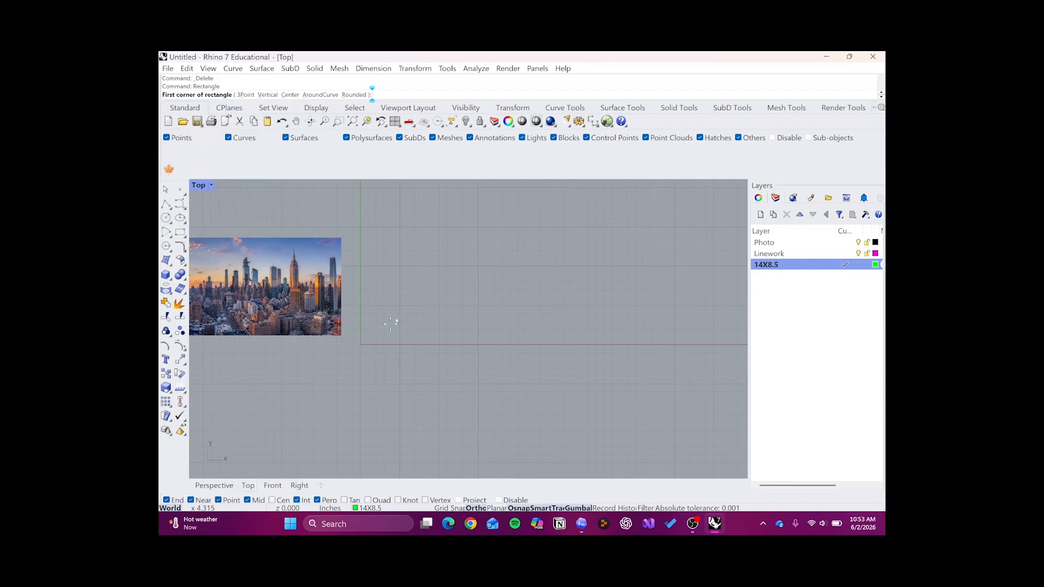
left_click(379, 332)
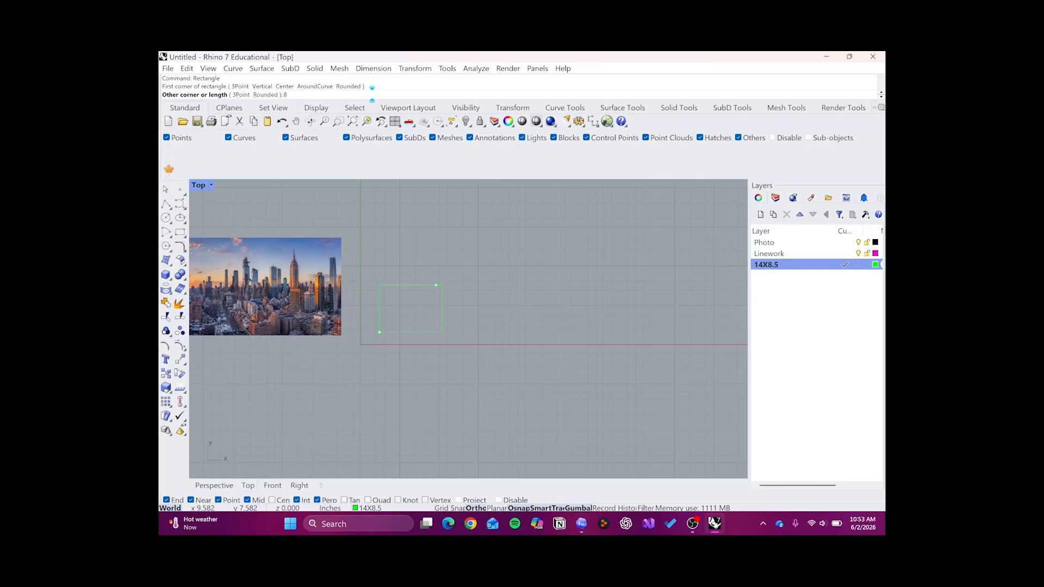
key("Return")
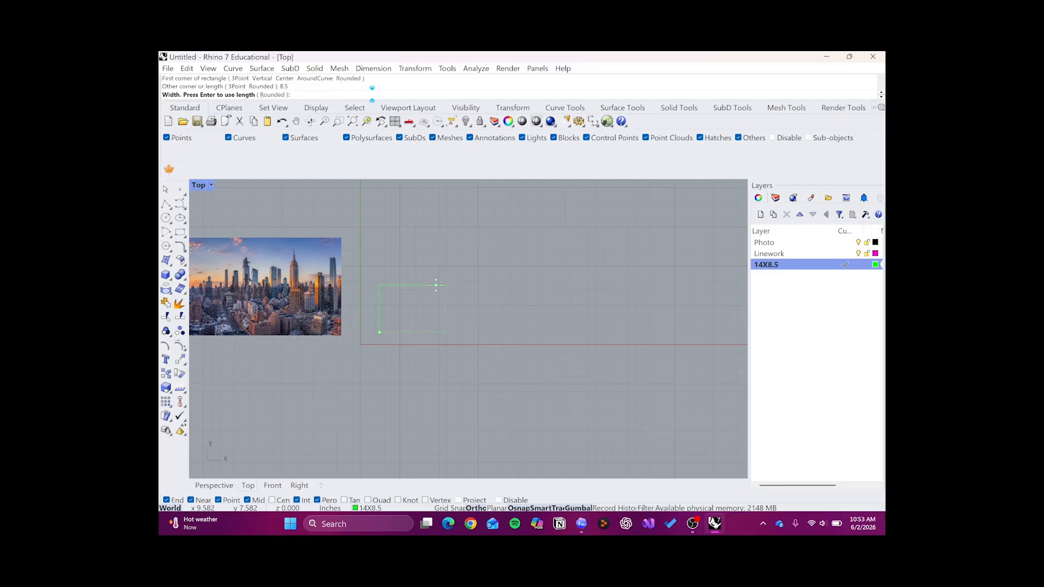
type("14")
key("Return")
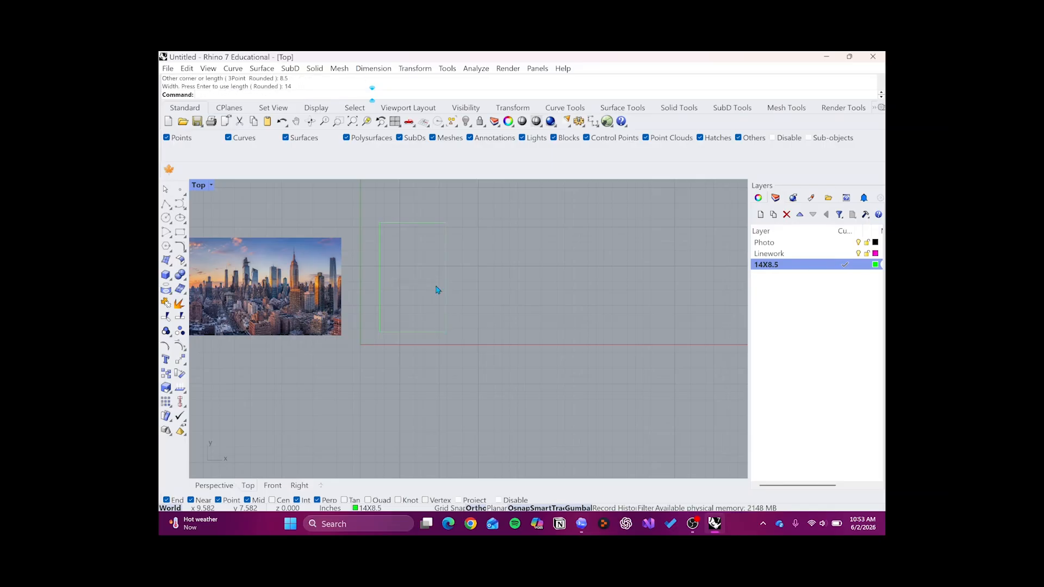
left_click(446, 311)
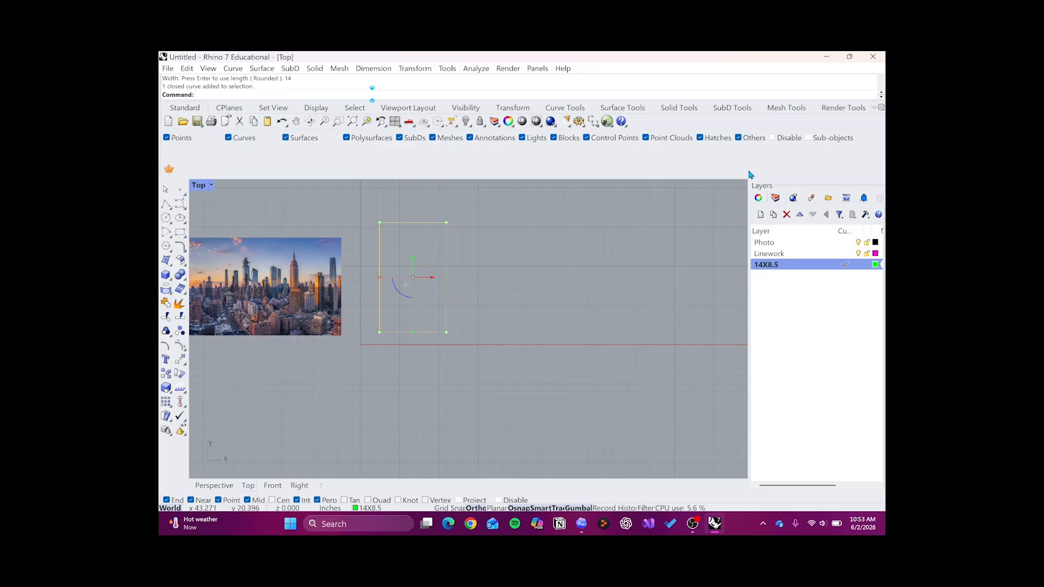
scroll(500, 280, "up", 2)
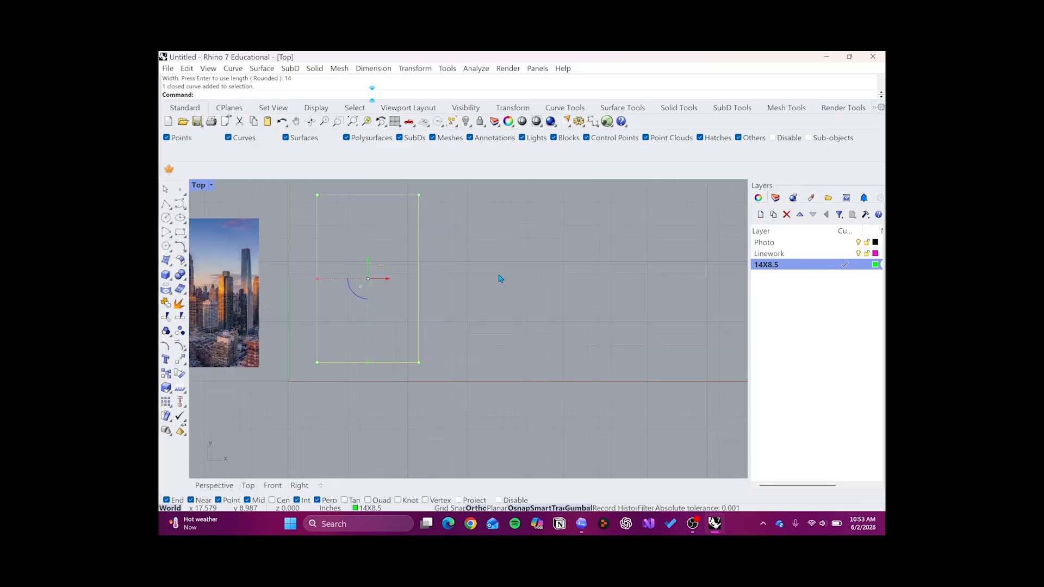
left_click(500, 280)
scroll(500, 280, "down", 1)
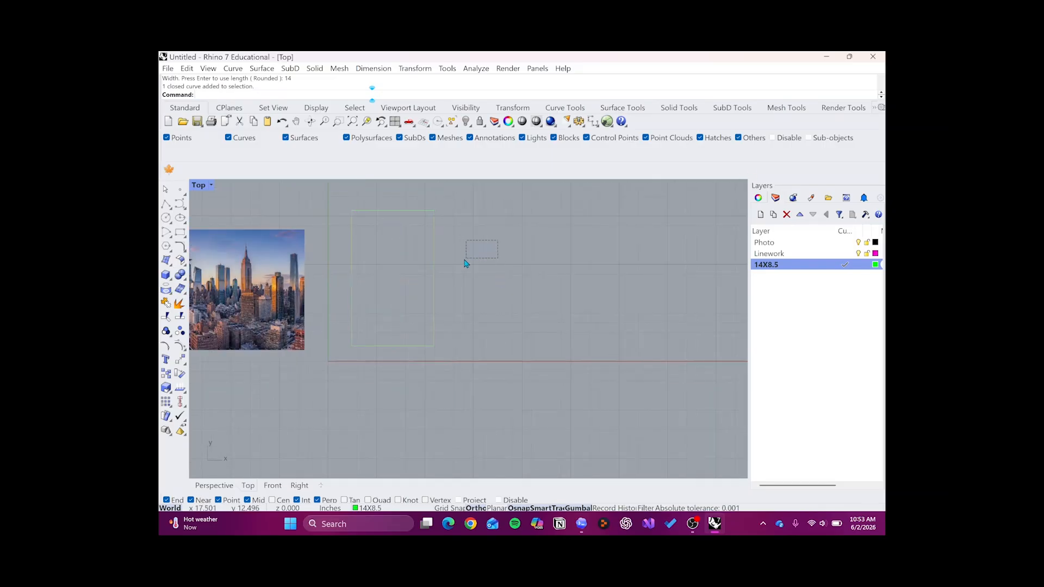
- Copy the rectangle five times to the right from its lower-left corner, snapping each copy edge to edge to form a row of six
left_click_drag(488, 233, 416, 308)
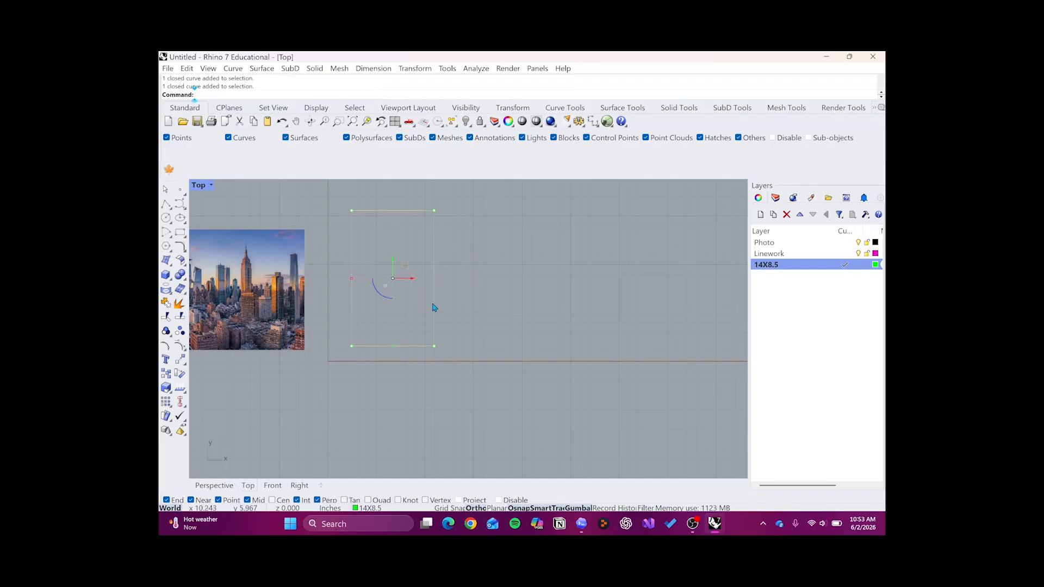
left_click(446, 297)
left_click(434, 297)
type("co")
key("Return")
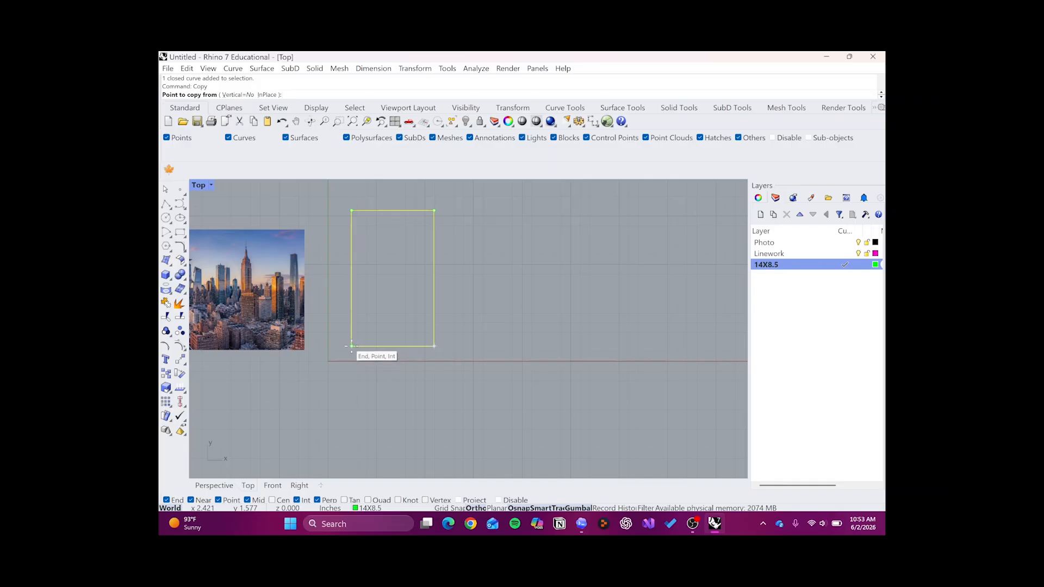
left_click(351, 346)
left_click(434, 346)
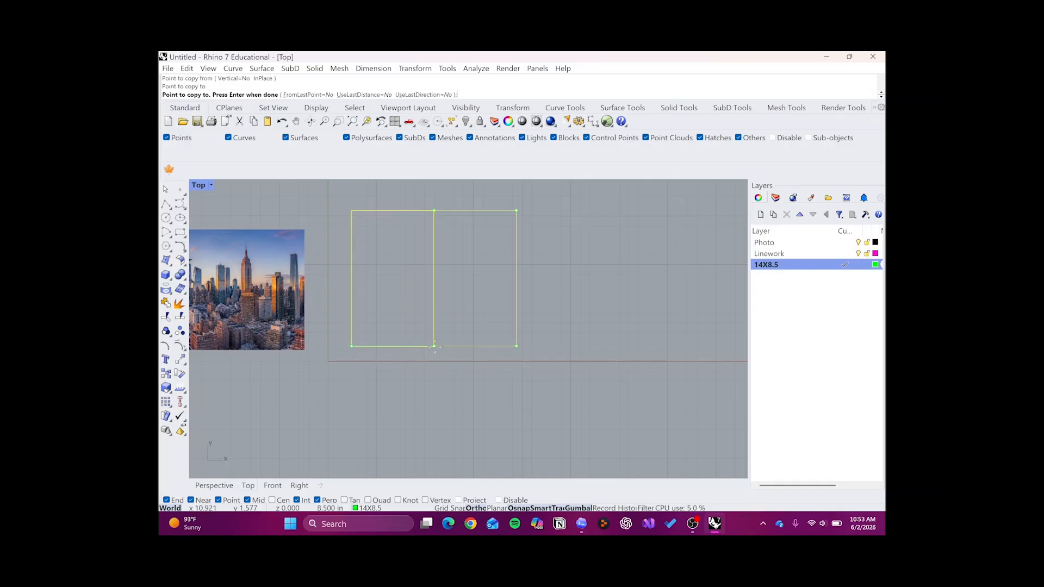
left_click(516, 346)
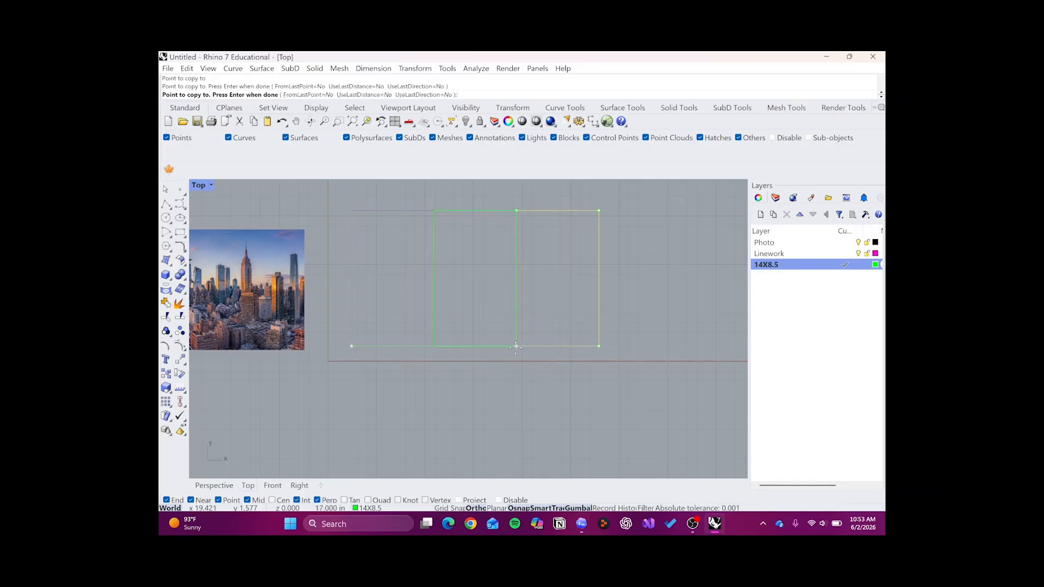
left_click(600, 347)
scroll(587, 359, "down", 2)
scroll(578, 364, "up", 1)
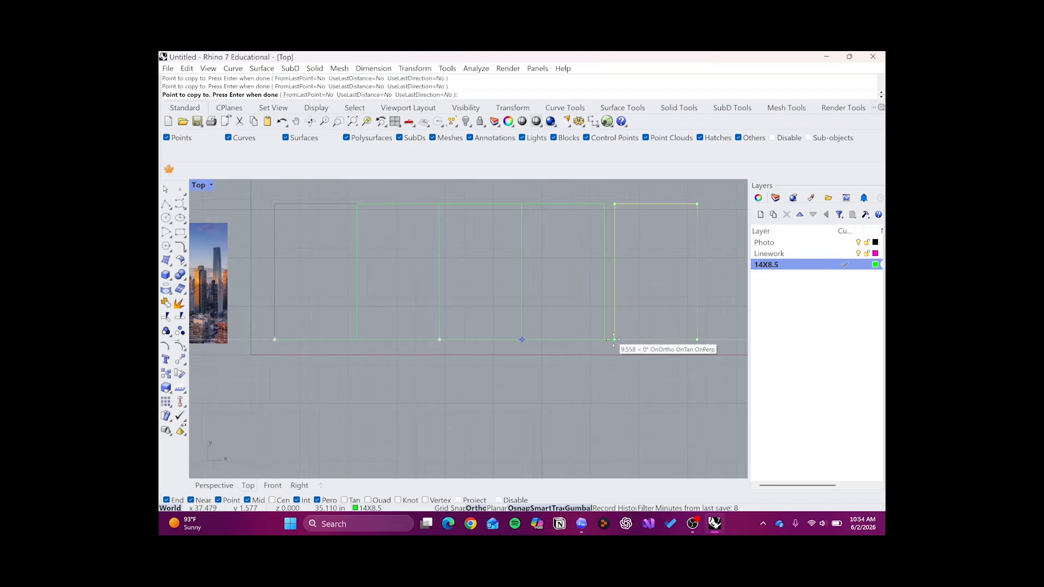
scroll(609, 350, "down", 2)
scroll(616, 350, "up", 4)
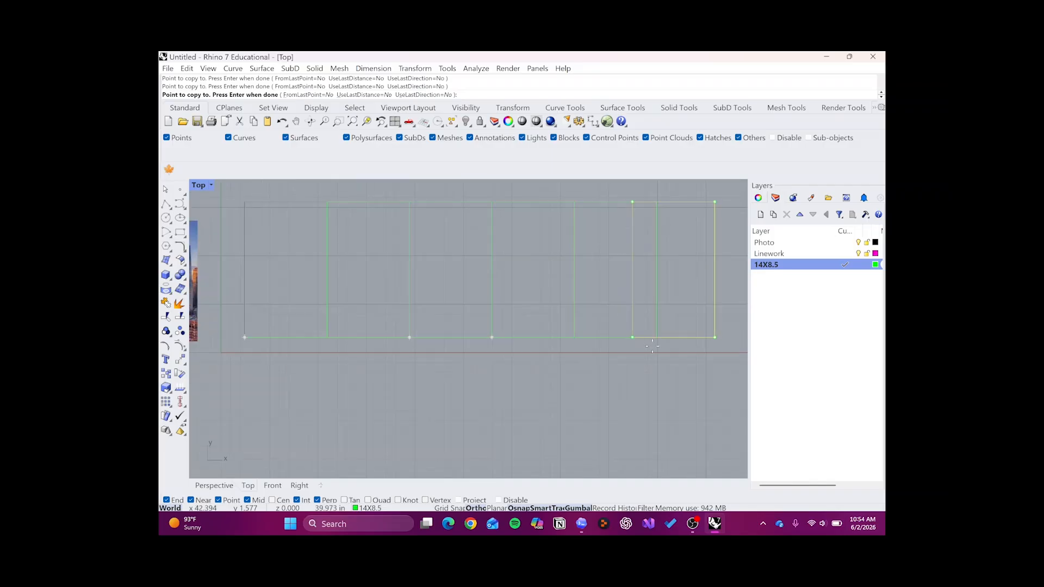
left_click(657, 341)
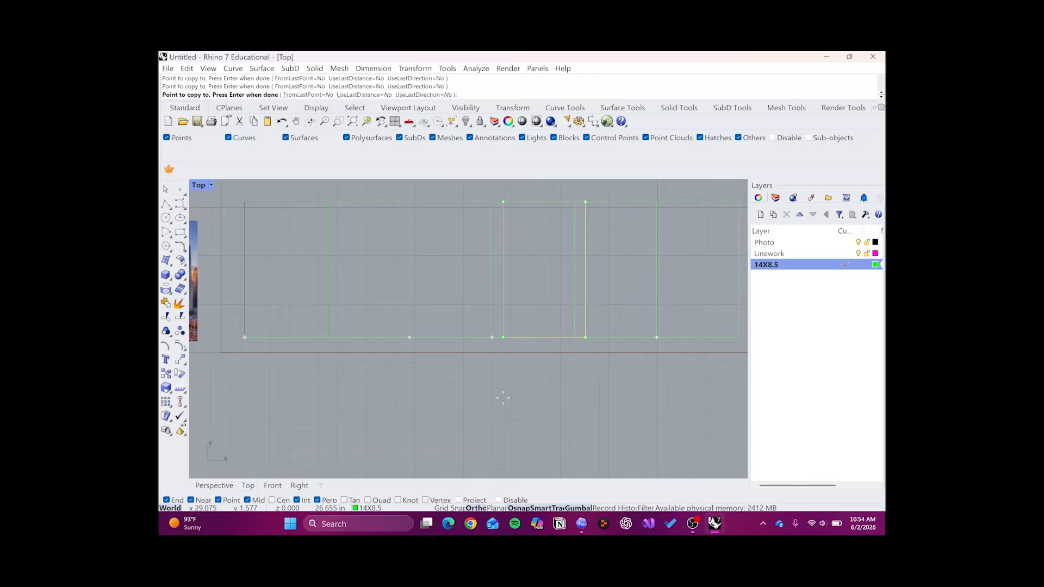
key("Return")
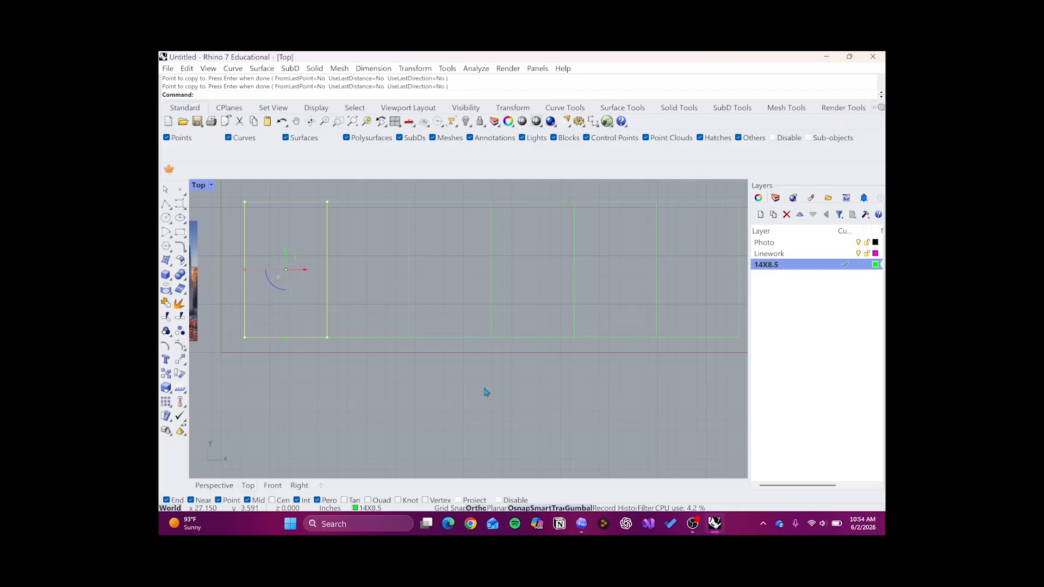
left_click(487, 386)
scroll(488, 389, "down", 3)
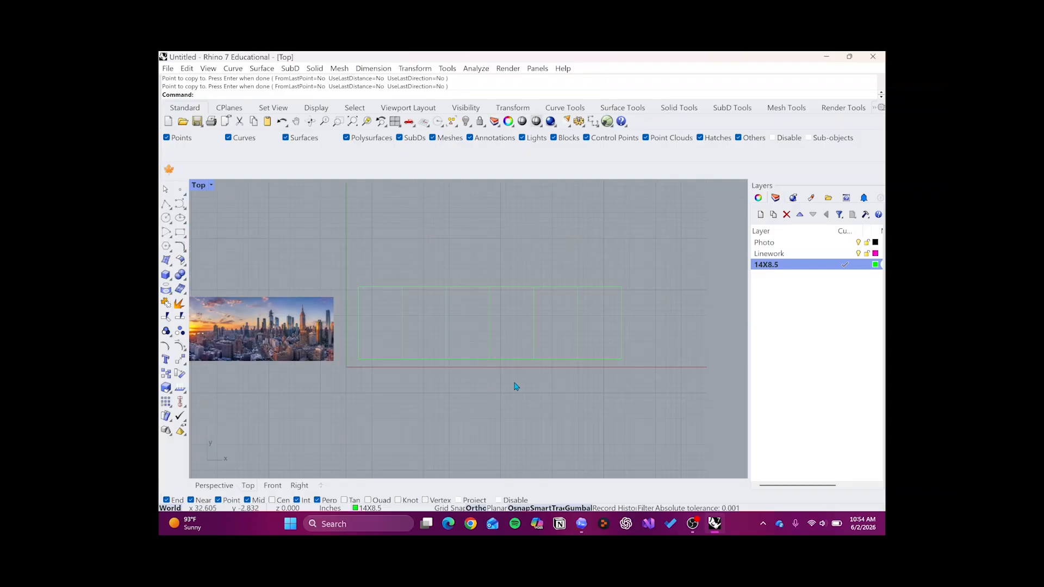
scroll(516, 384, "up", 2)
left_click_drag(667, 243, 308, 402)
scroll(327, 396, "down", 3)
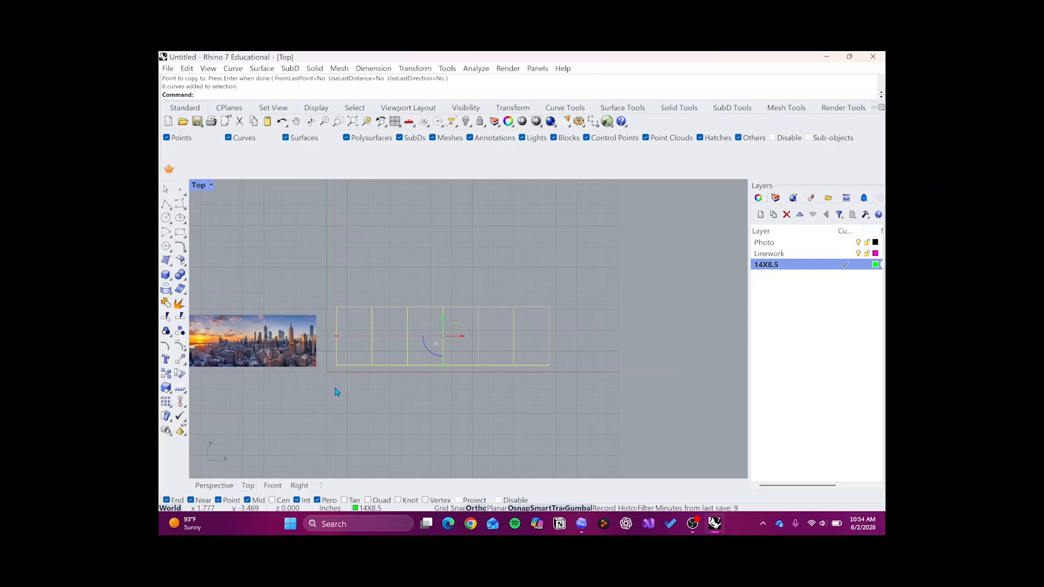
scroll(331, 395, "down", 1)
left_click(327, 402)
scroll(327, 401, "up", 1)
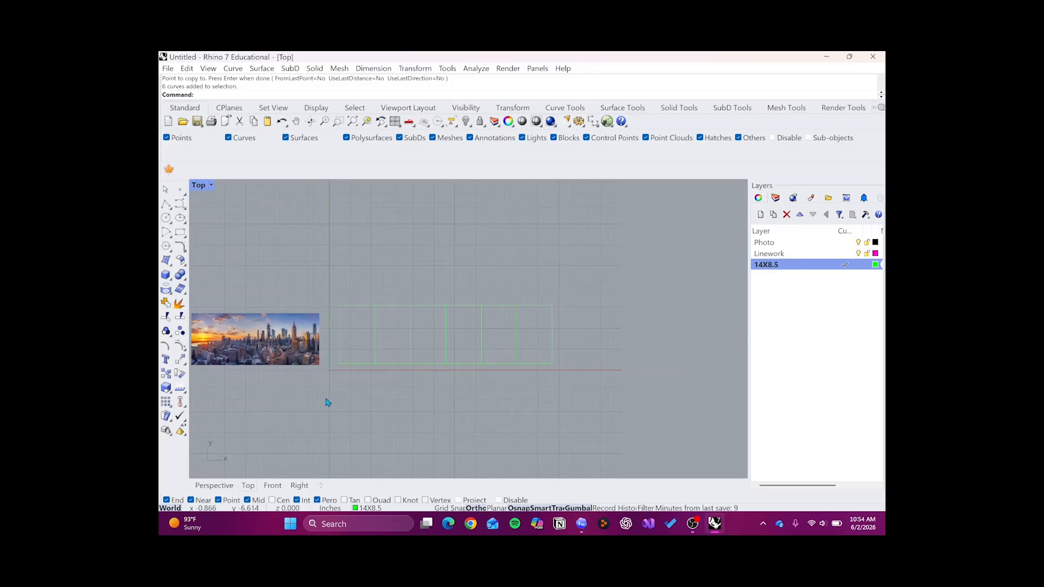
- Move the city picture directly below the row of rectangles, roughly aligning its left edge with the first rectangle
left_click(289, 364)
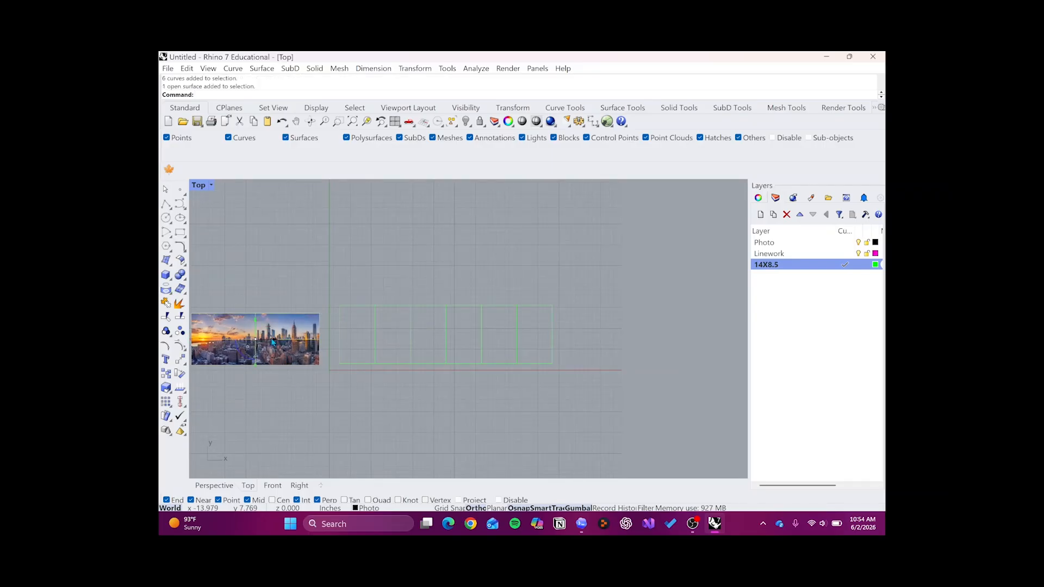
left_click_drag(272, 341, 405, 376)
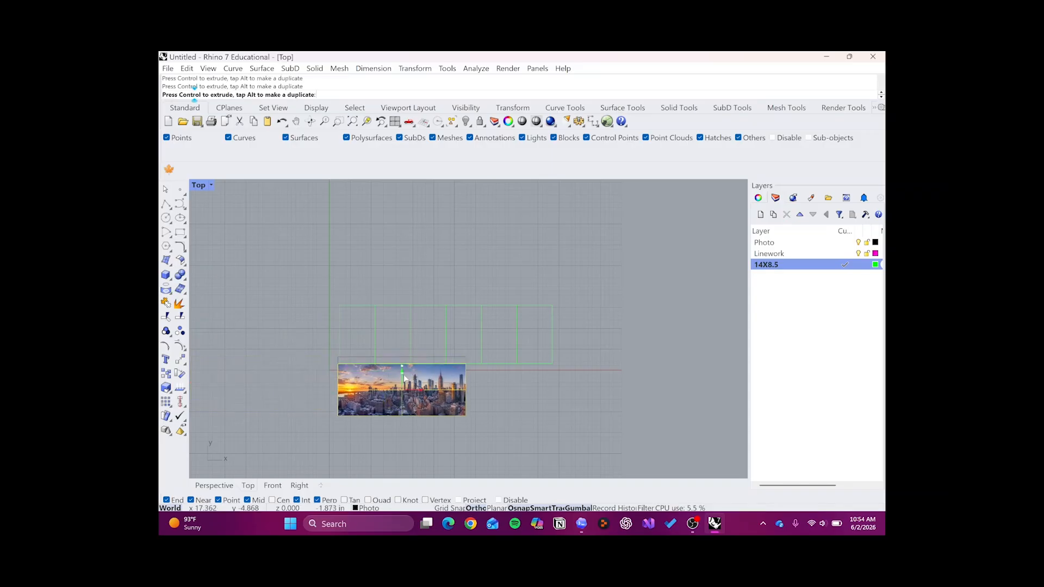
scroll(405, 356, "up", 3)
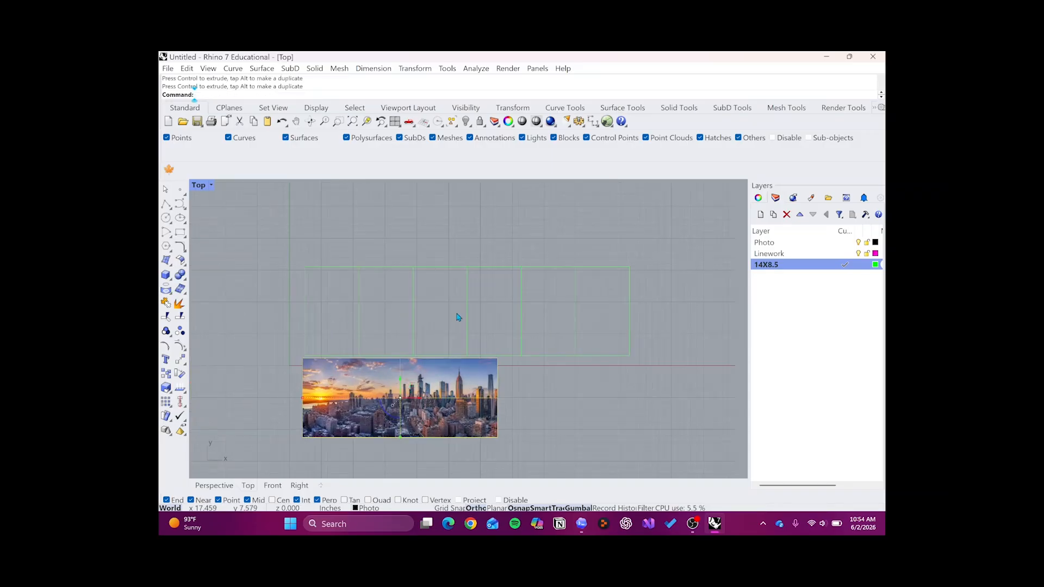
right_click_drag(424, 408, 466, 341)
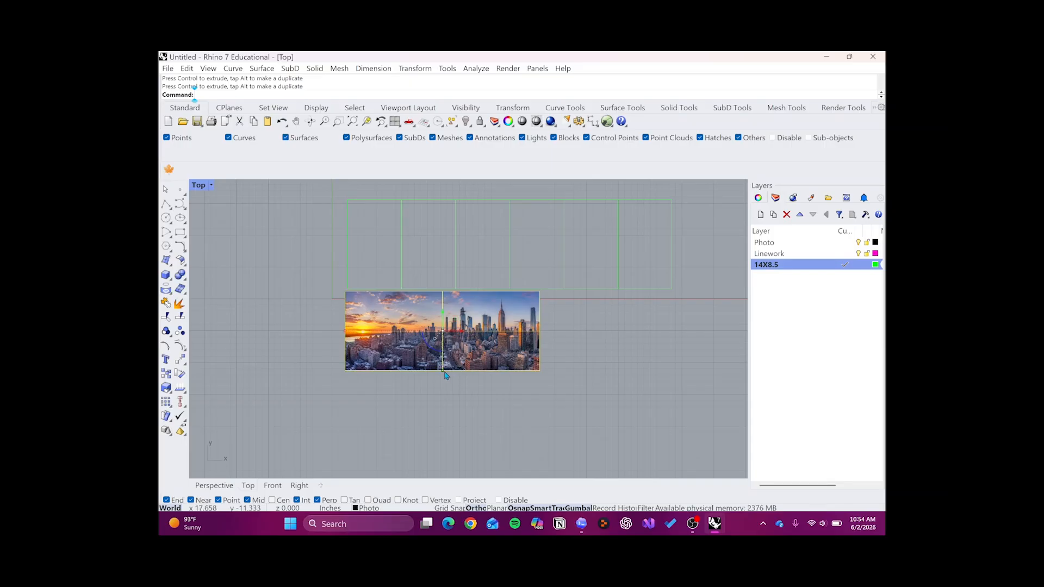
- Enlarge the city picture proportionally about its center until it is slightly wider than the row of six rectangles
left_click_drag(444, 374, 445, 409)
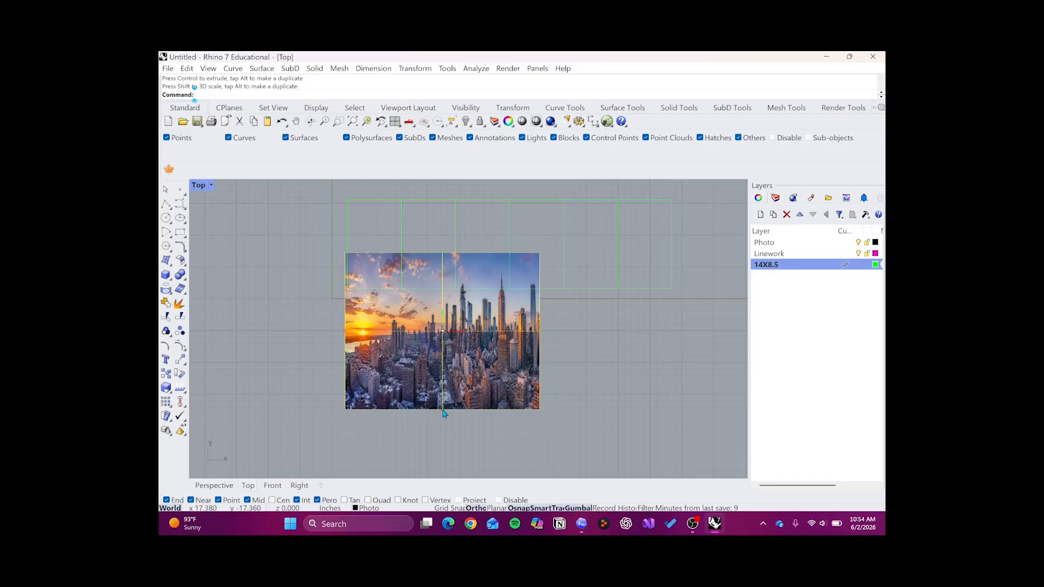
key("ctrl+z")
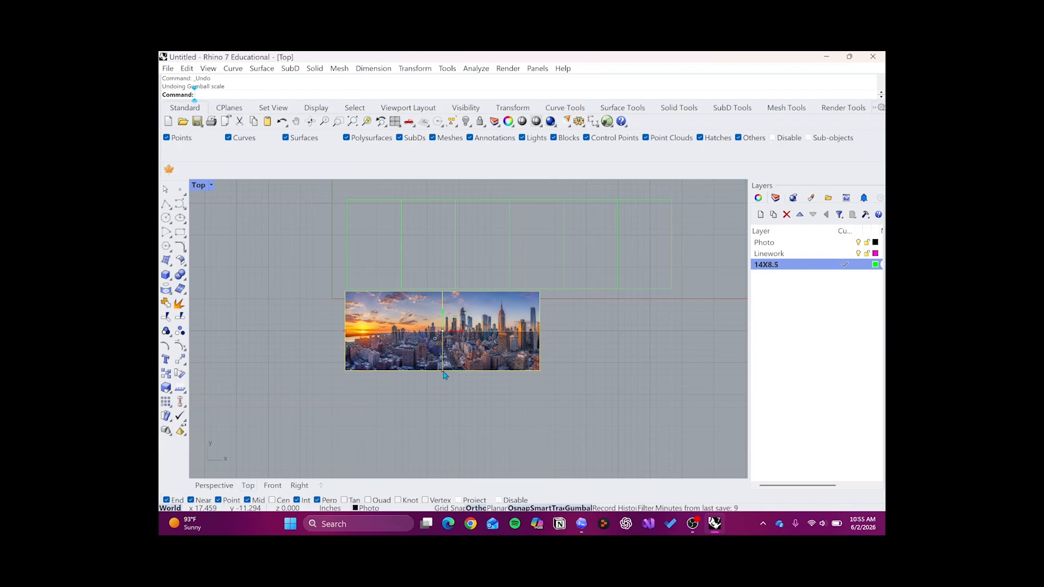
left_click_drag(443, 371, 433, 406)
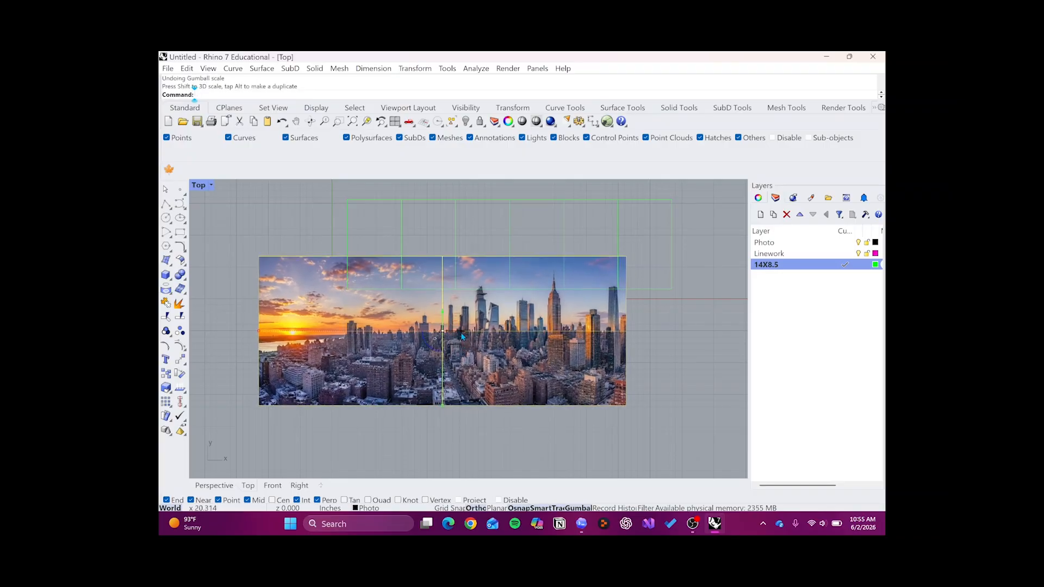
- Move the city picture up and to the right so it covers the row of six rectangles
left_click_drag(461, 333, 512, 241)
scroll(511, 241, "up", 1)
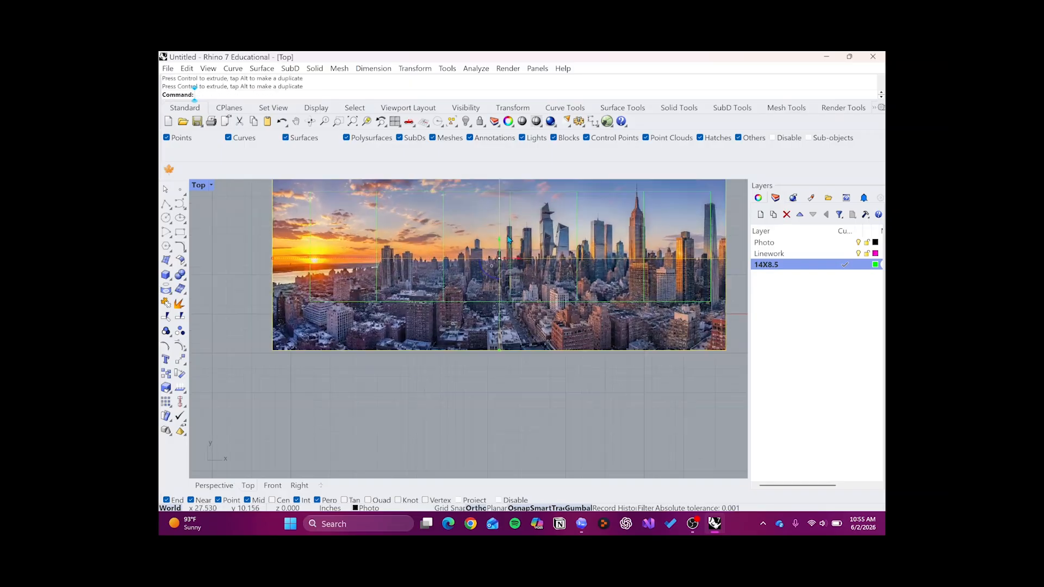
scroll(536, 253, "down", 2)
scroll(566, 251, "up", 2)
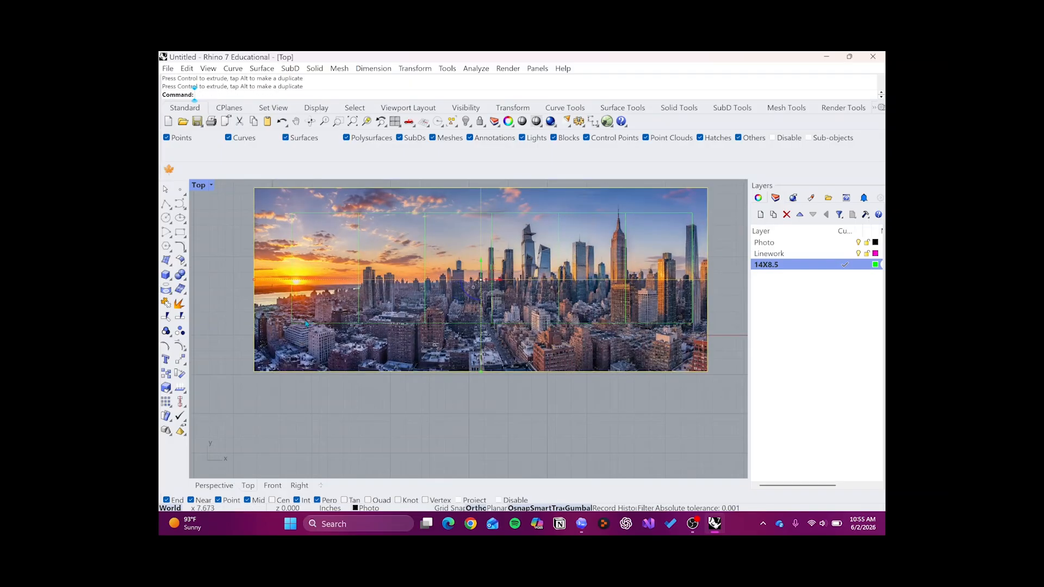
- Scale the city picture down proportionally to the row's width and align its side and vertical position over the six rectangles
left_click_drag(260, 281, 280, 283)
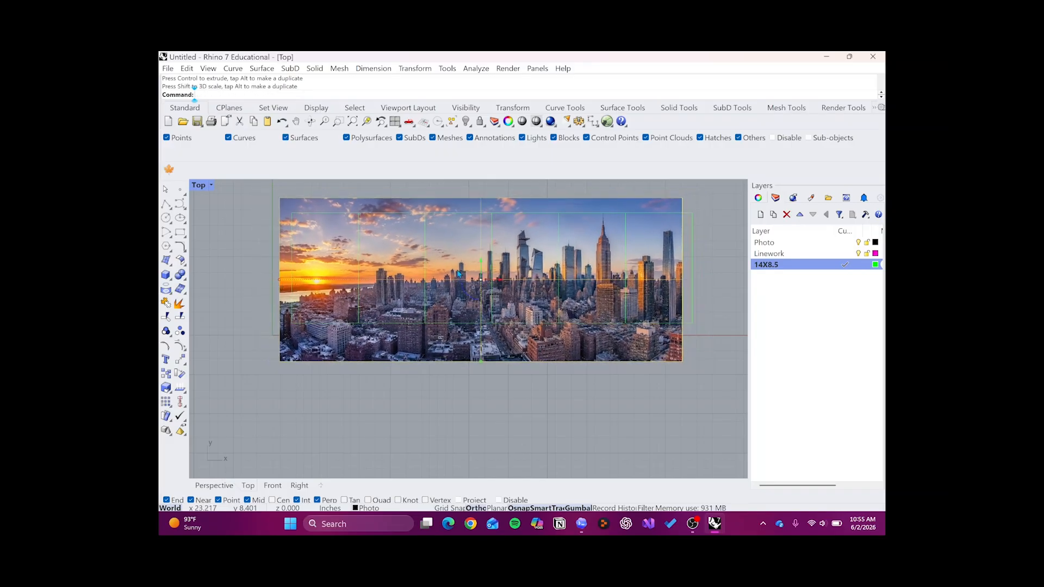
left_click_drag(505, 283, 511, 283)
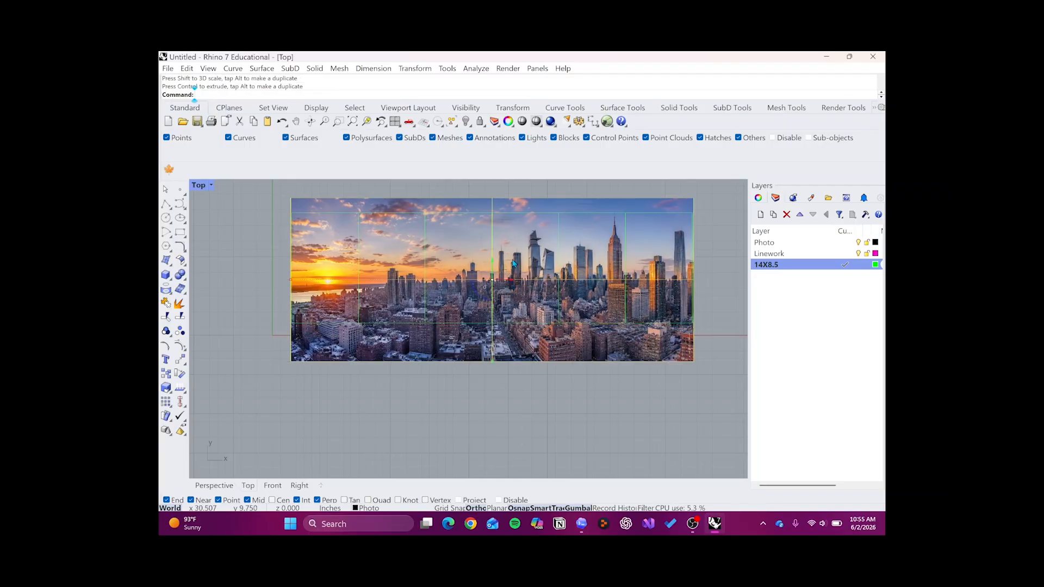
left_click_drag(493, 262, 491, 235)
key("Escape")
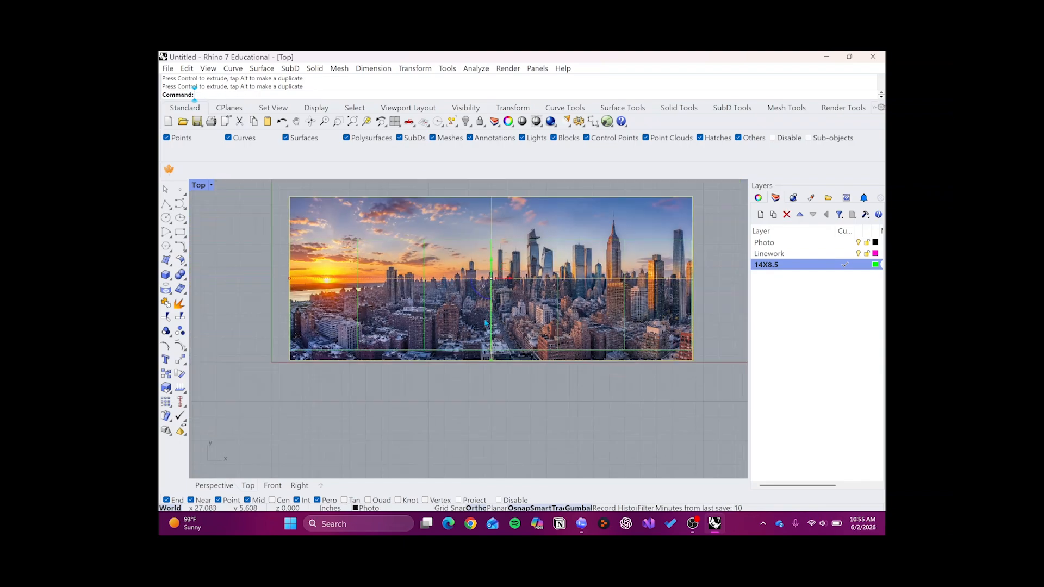
mouse_move(492, 266)
left_mouse_down()
mouse_move(491, 298)
mouse_move(492, 284)
left_mouse_up()
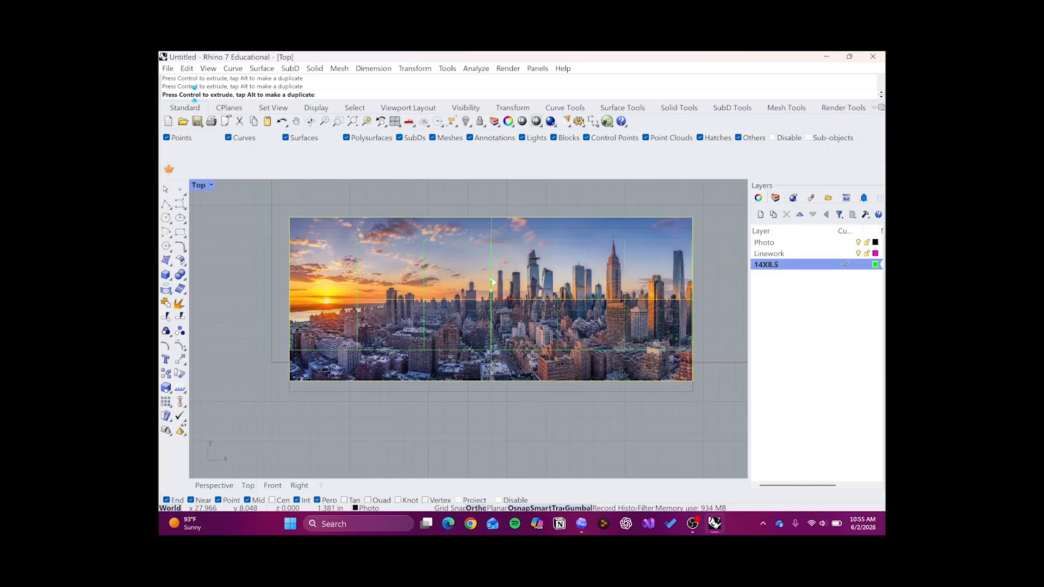
left_click(268, 275)
left_click_drag(270, 235, 706, 360)
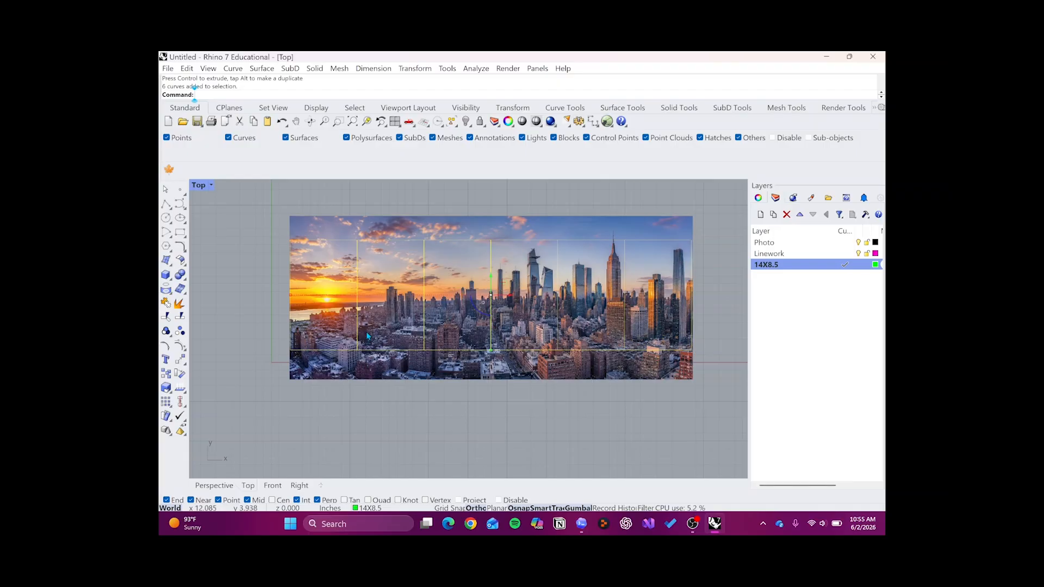
left_click(253, 246)
left_click(337, 224)
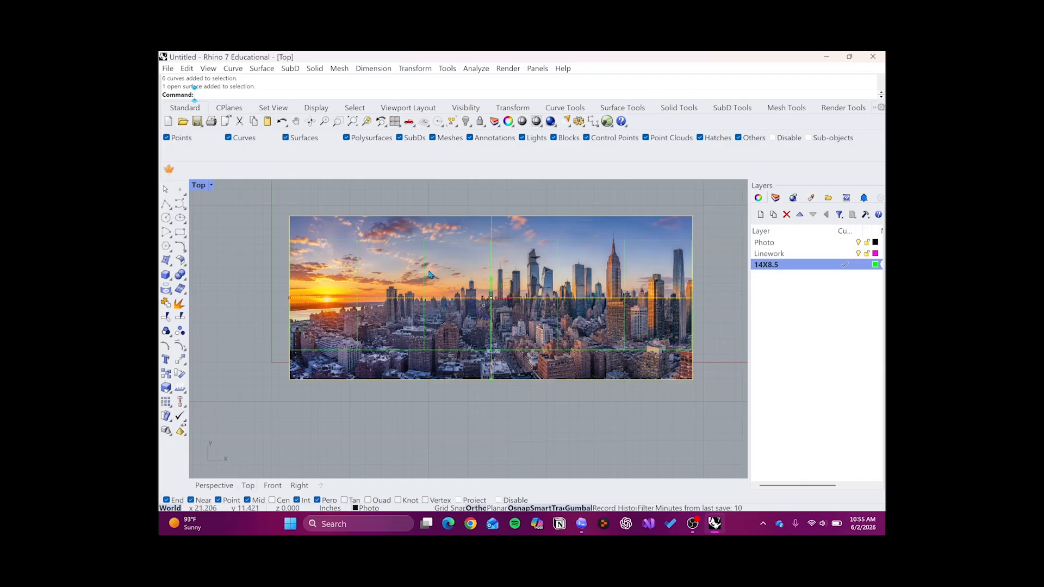
left_click(412, 213)
left_click(464, 218)
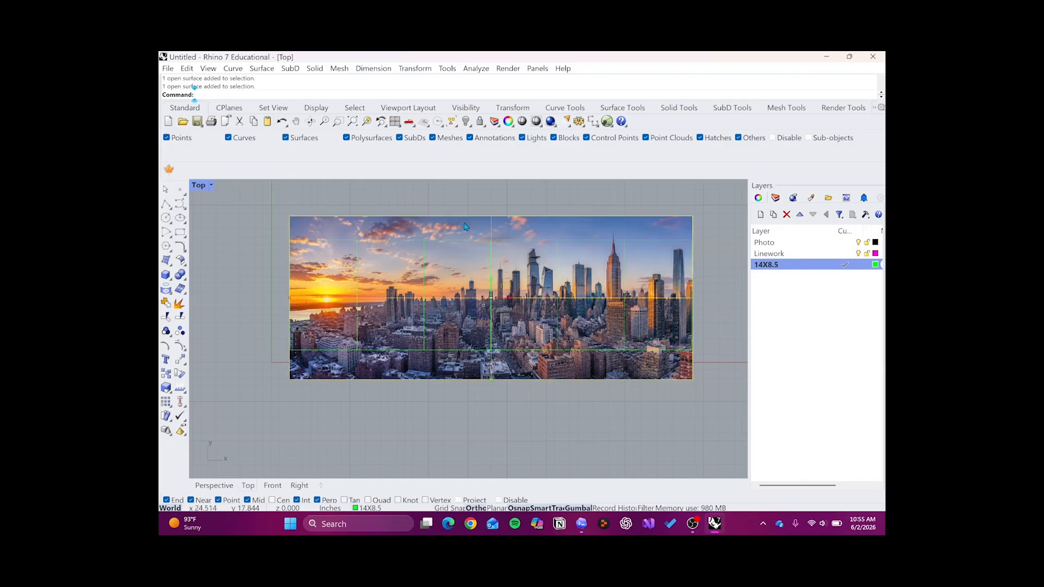
left_click(466, 207)
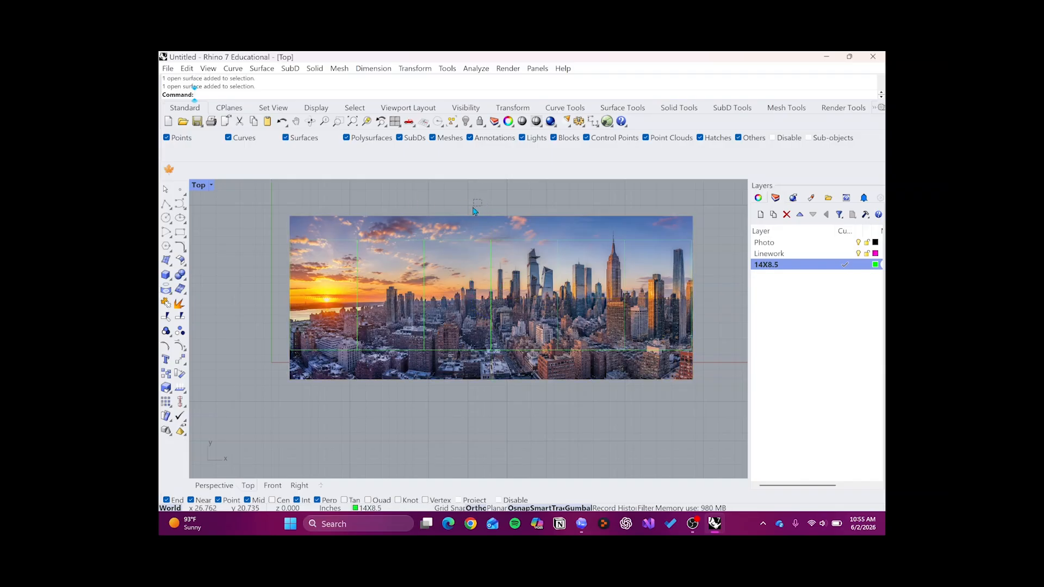
left_click(491, 219)
left_click(496, 202)
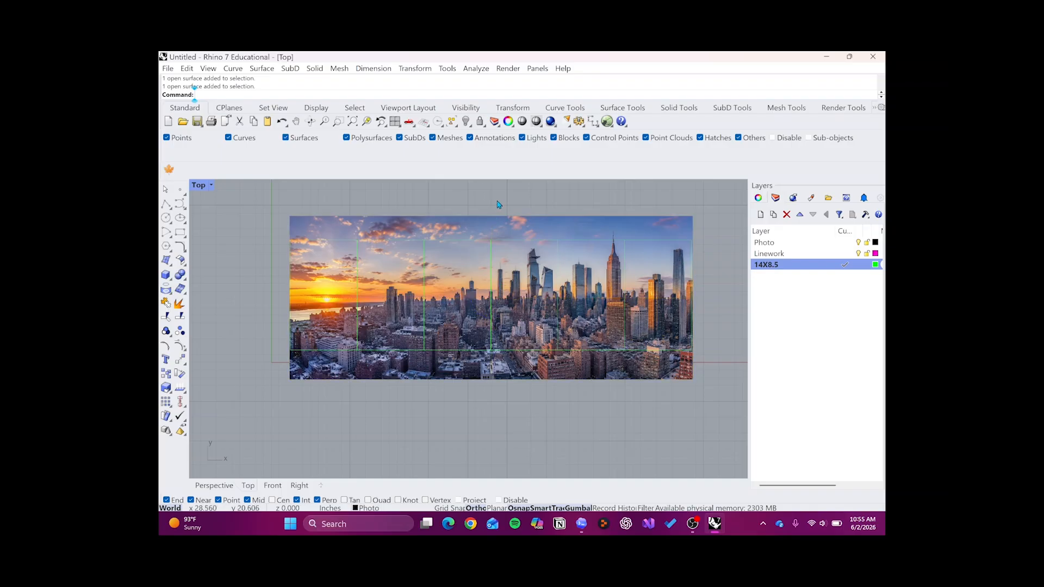
- Reduce only the city picture's height to slightly more than the rectangles' height, and nudge it up to cover their top and bottom edges
left_click(492, 229)
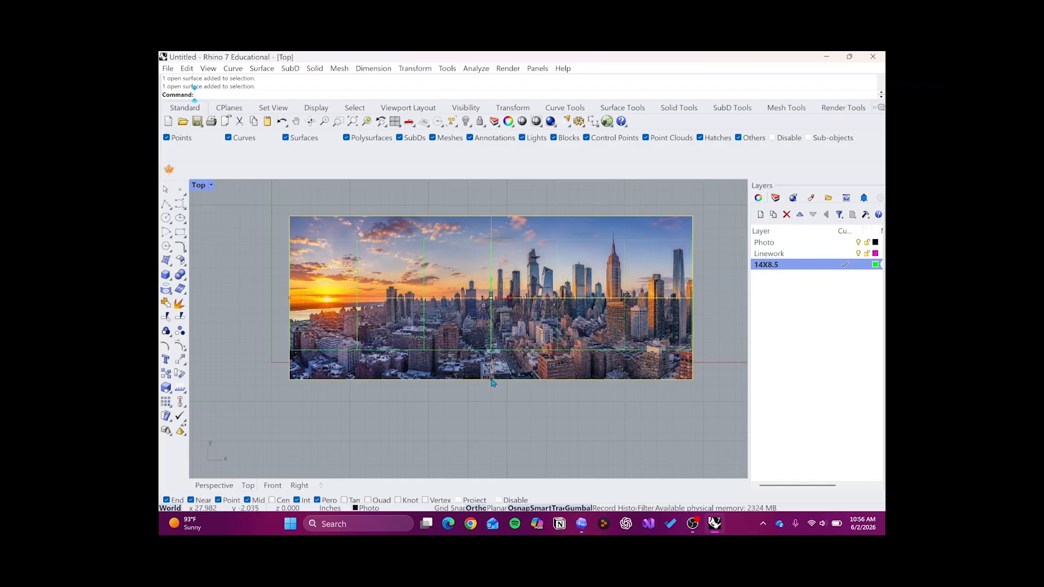
left_click_drag(492, 381, 492, 358)
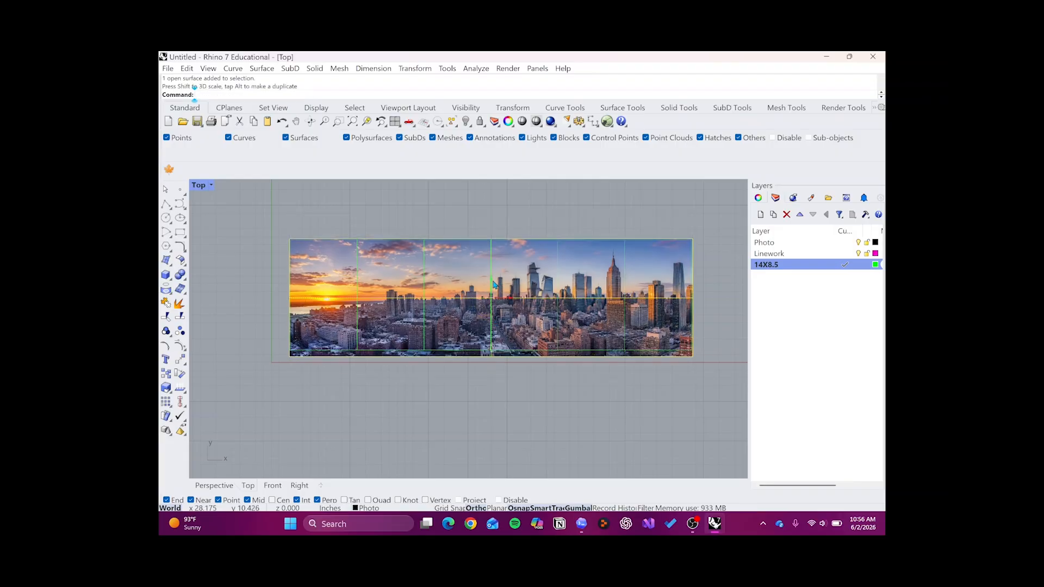
left_click_drag(492, 284, 494, 283)
left_click(438, 214)
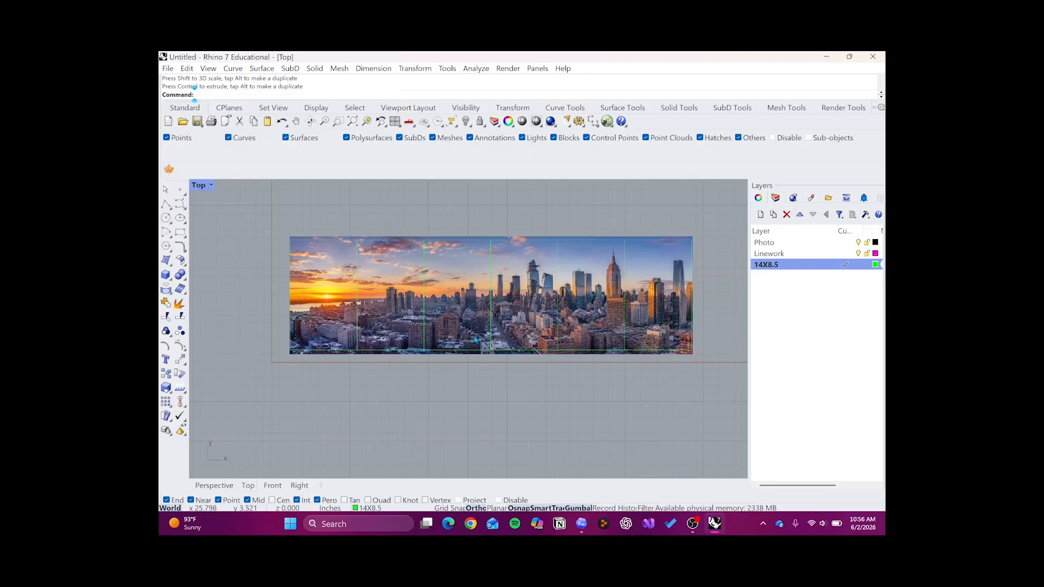
- Examine how the city picture's edges line up with the outer edges of the rectangle row at both ends
scroll(475, 341, "up", 2)
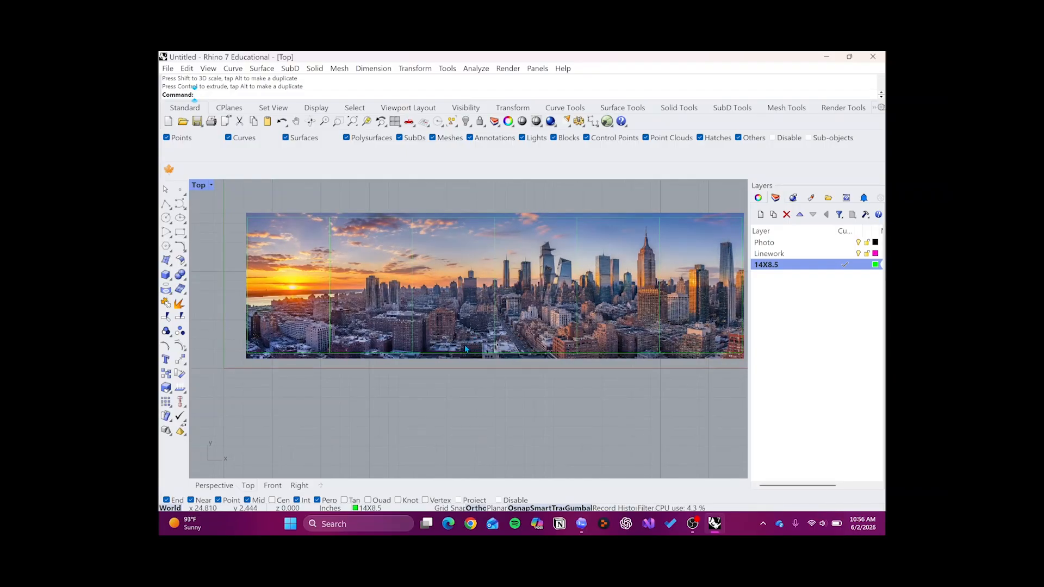
scroll(466, 344, "down", 2)
scroll(560, 328, "up", 1)
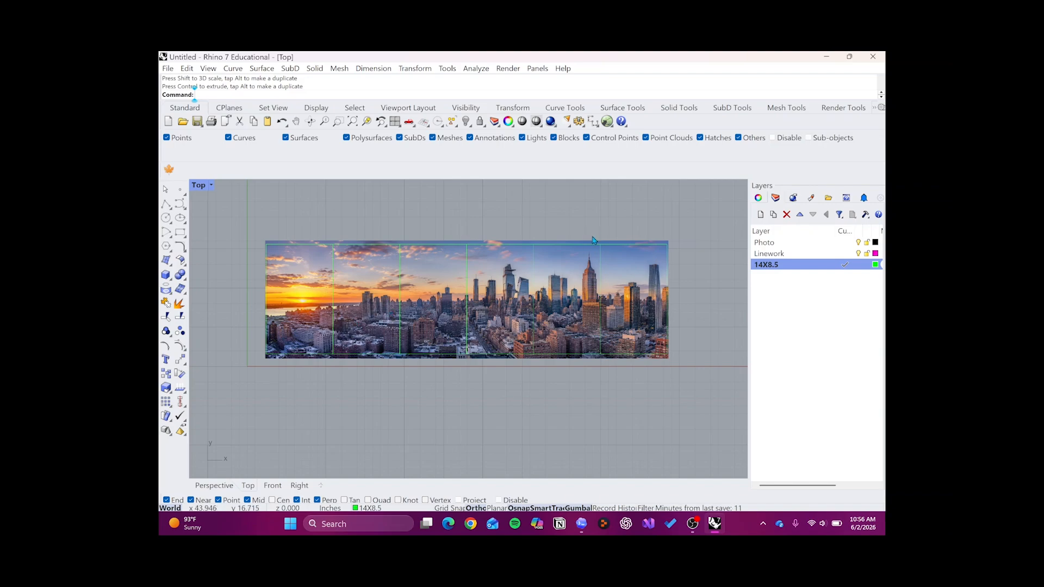
scroll(593, 238, "up", 3)
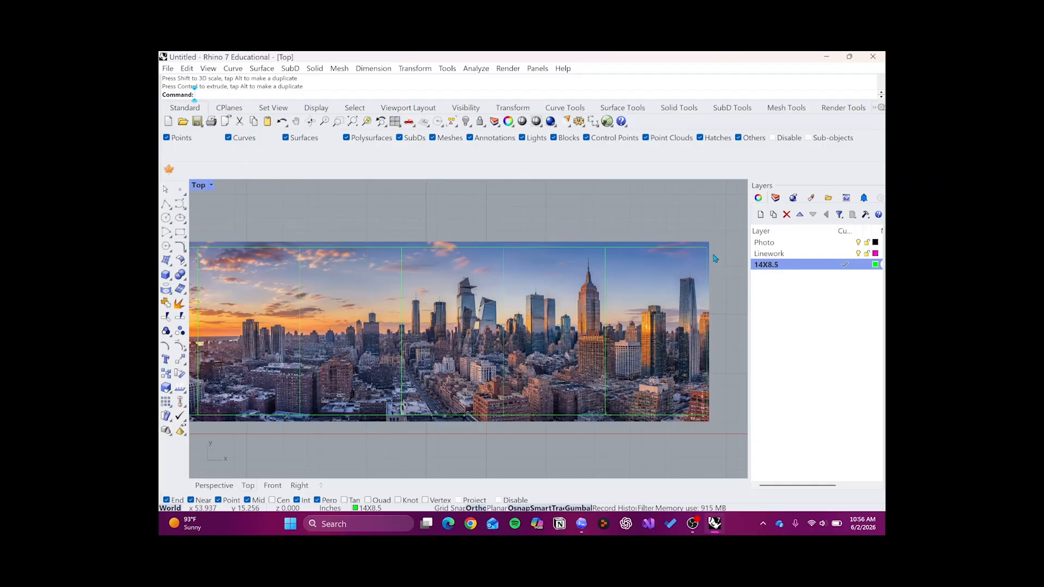
scroll(687, 422, "down", 2)
scroll(687, 422, "down", 2)
scroll(381, 425, "up", 1)
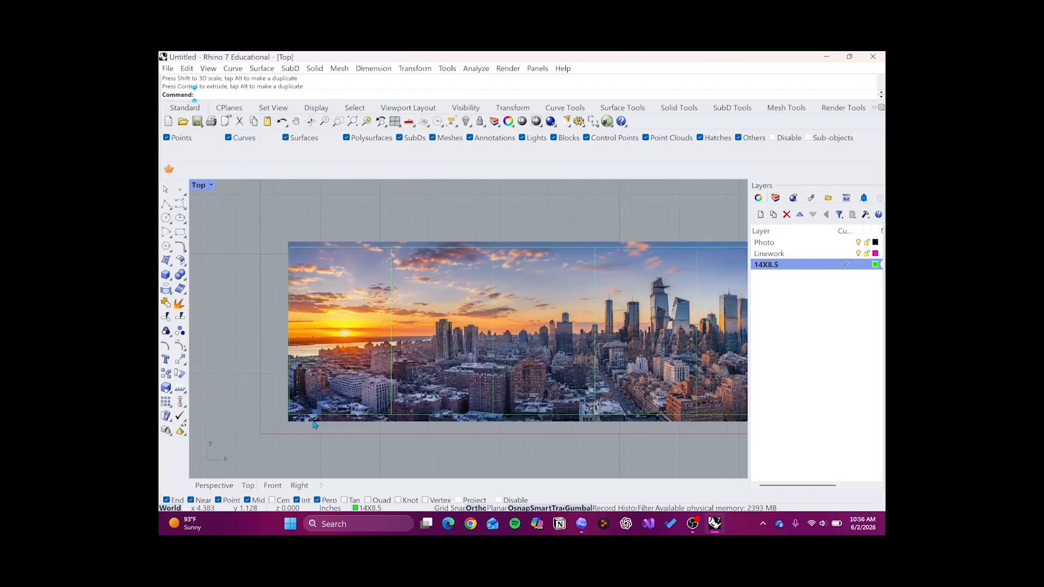
scroll(302, 420, "down", 2)
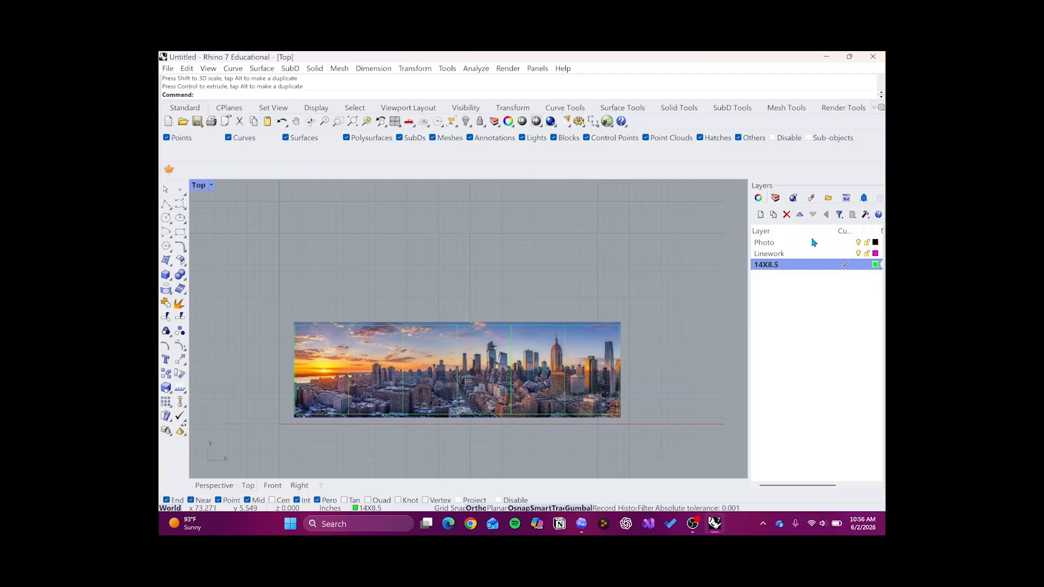
- Make Linework the current layer and lock the 14X8.5 layer
left_click(838, 244)
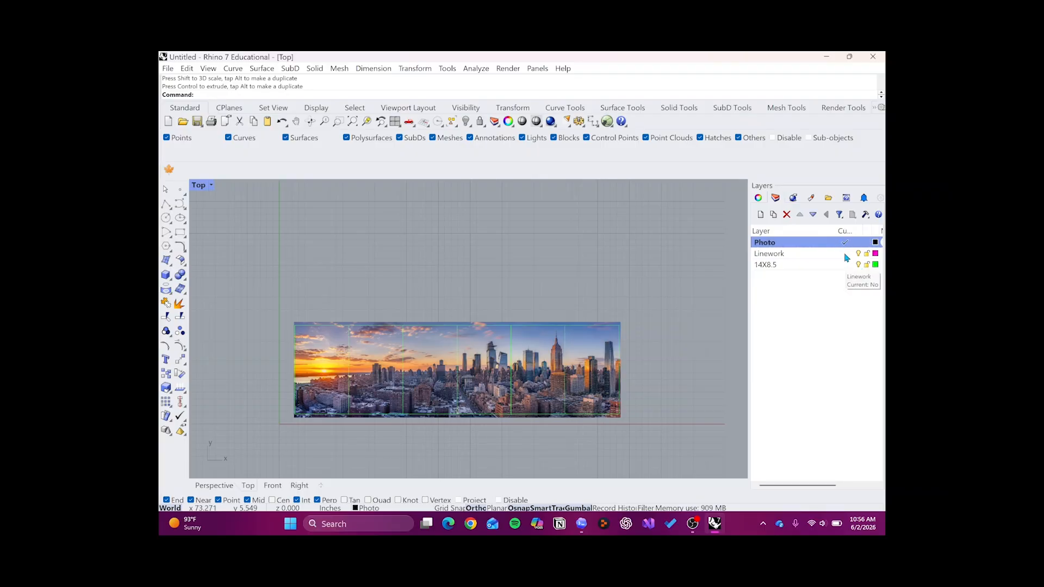
left_click(846, 255)
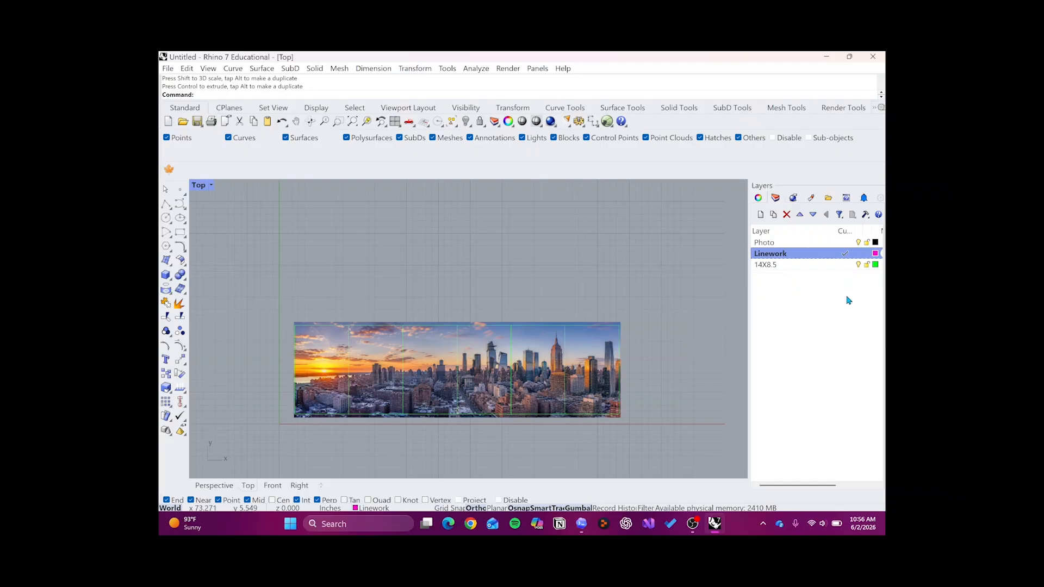
left_click(868, 266)
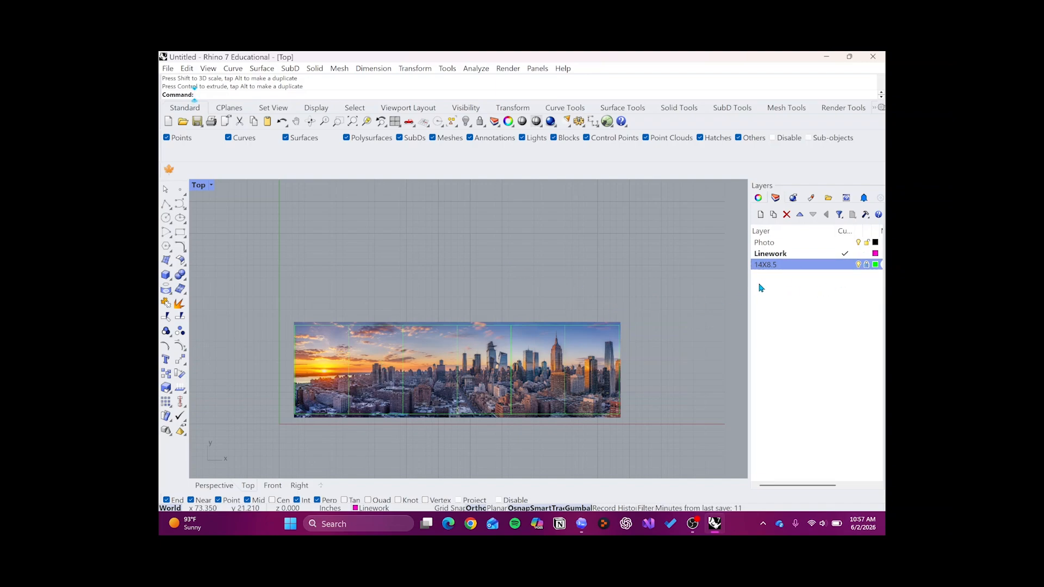
left_click(820, 254)
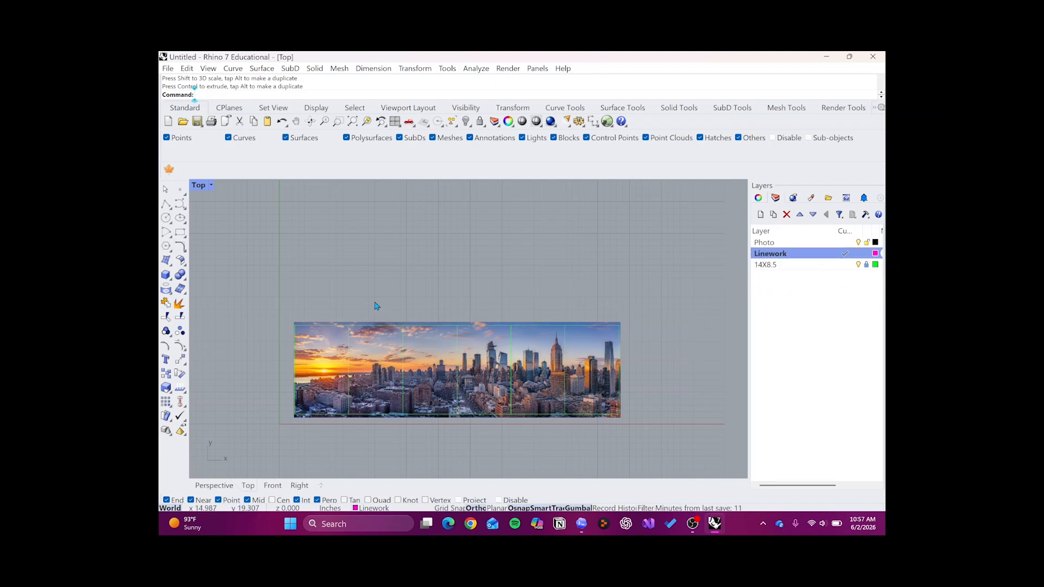
- Draw one rectangle on the Linework layer around all six frames, snapping from the first frame's upper-left corner to the last frame's lower-right corner
type("Rectangle")
key("Return")
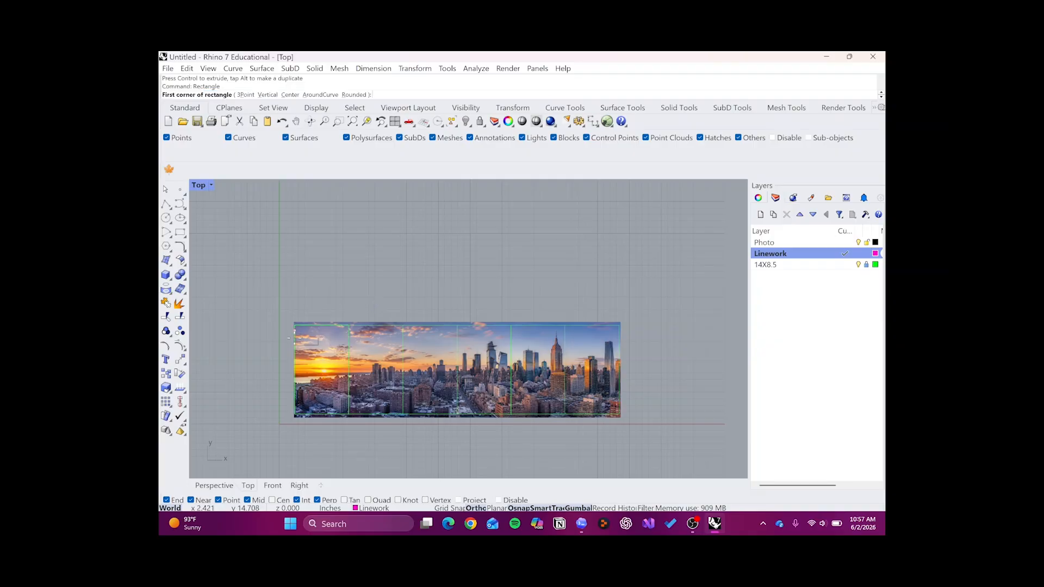
scroll(294, 327, "up", 5)
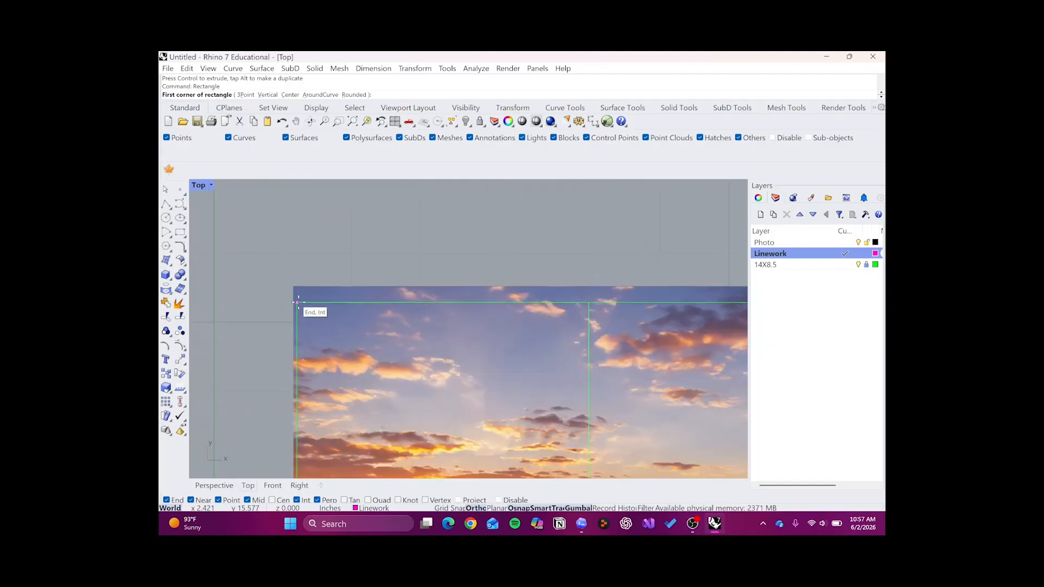
left_click(294, 314)
scroll(304, 313, "down", 5)
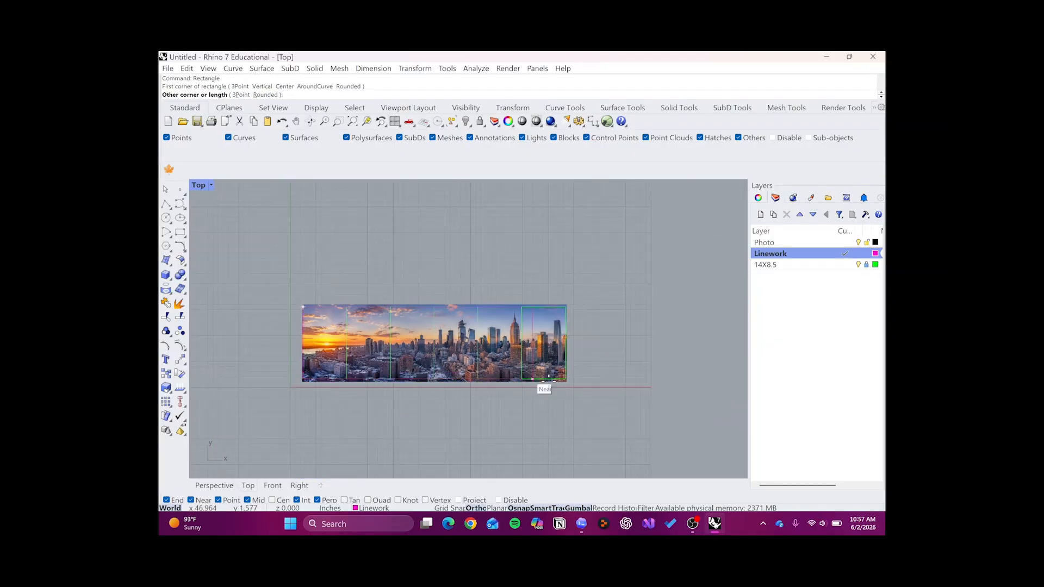
scroll(560, 390, "up", 3)
scroll(595, 376, "up", 3)
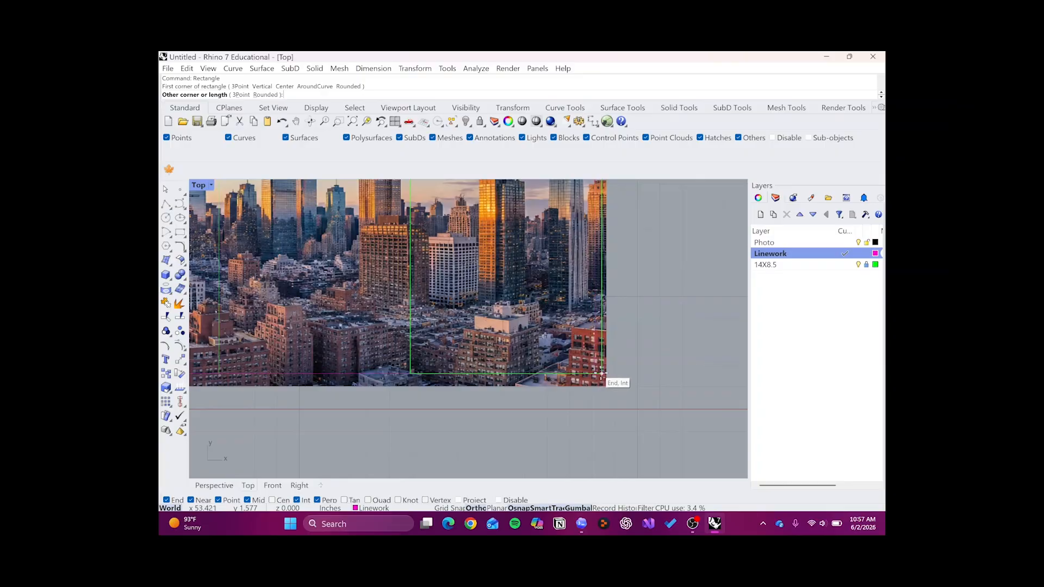
left_click(595, 376)
scroll(596, 375, "down", 5)
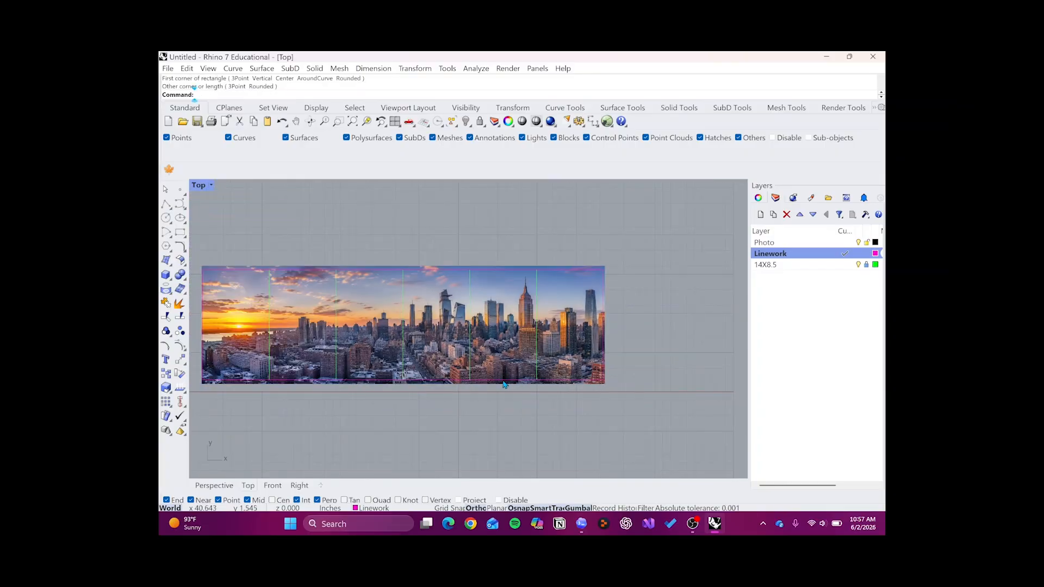
type("Trim")
key("Return")
scroll(489, 380, "up", 2)
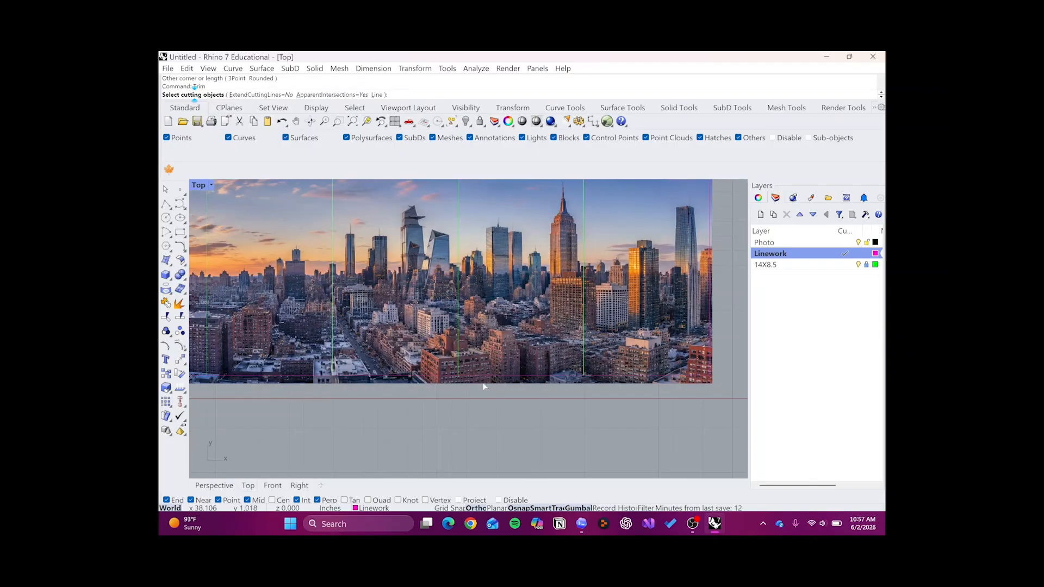
left_click(489, 379)
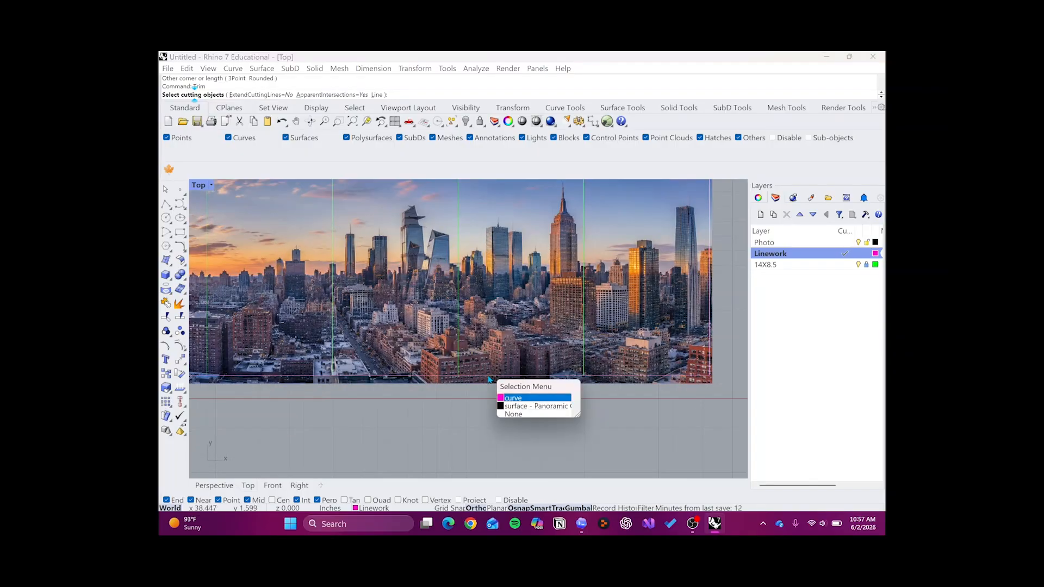
left_click(506, 399)
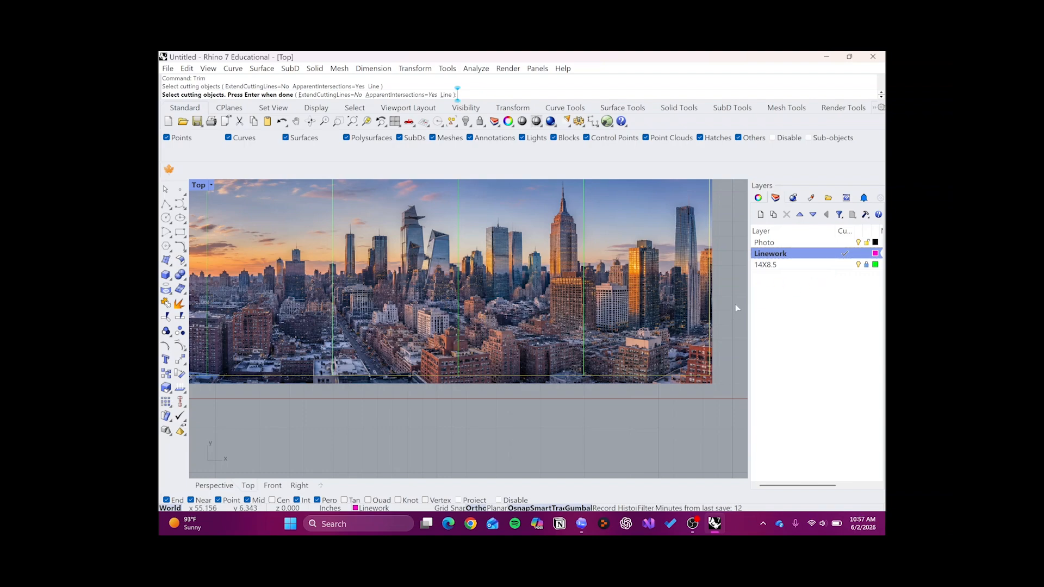
key("Escape")
- Unlock the 14X8.5 layer
left_click(868, 267)
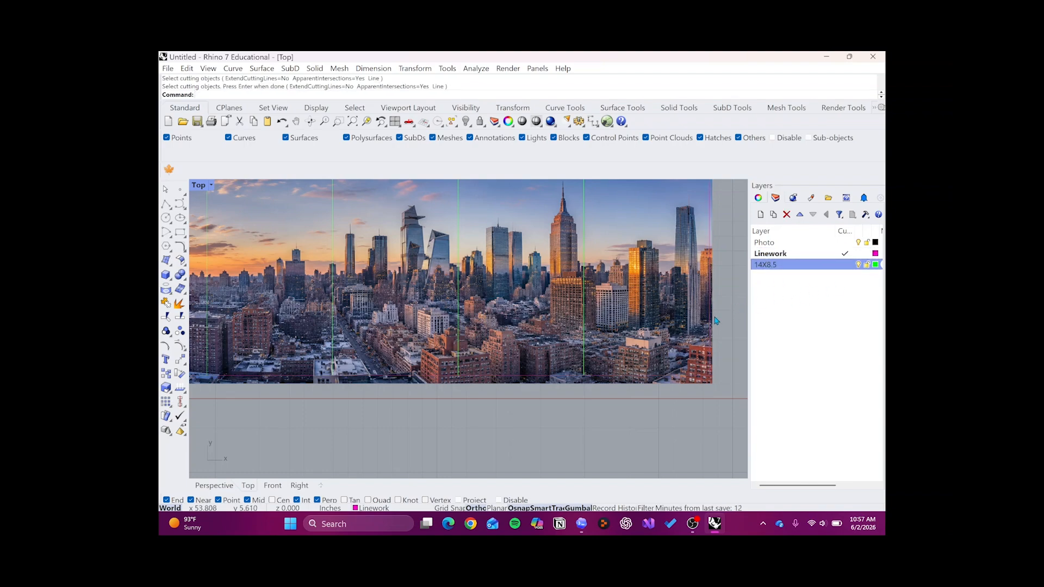
type("Trim")
key("Return")
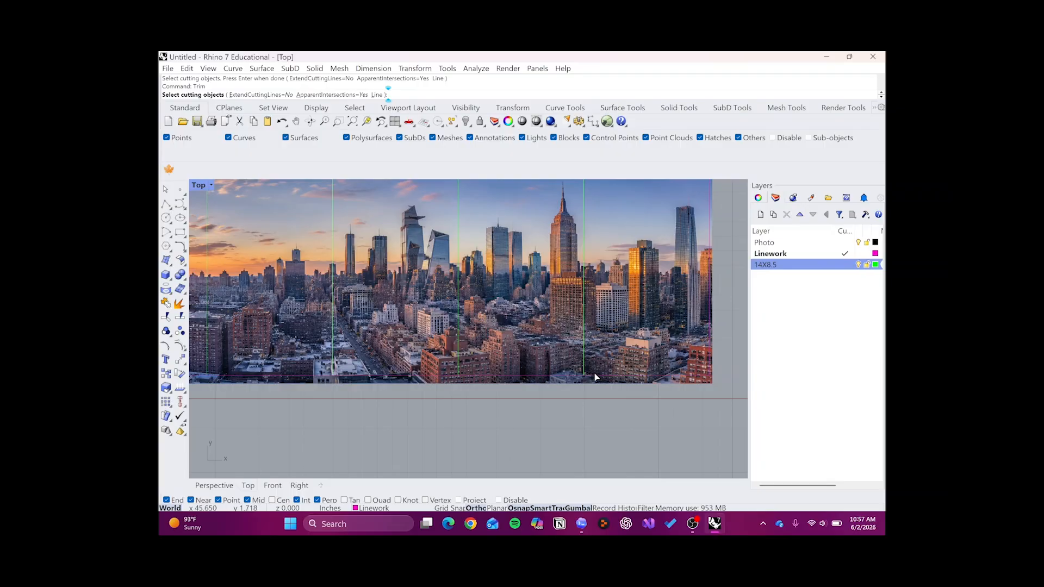
left_click(595, 376)
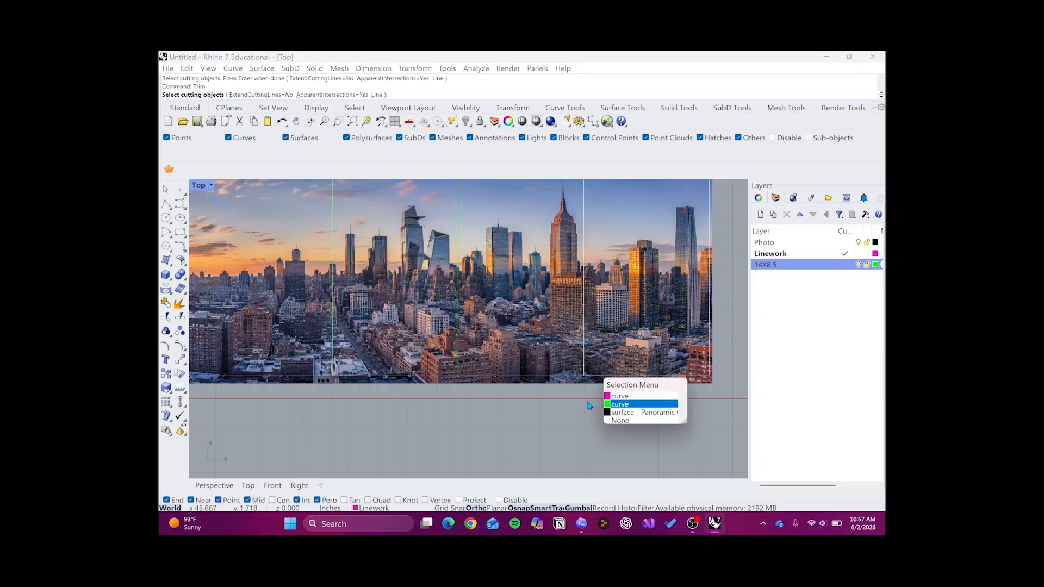
key("Escape")
key("Escape")
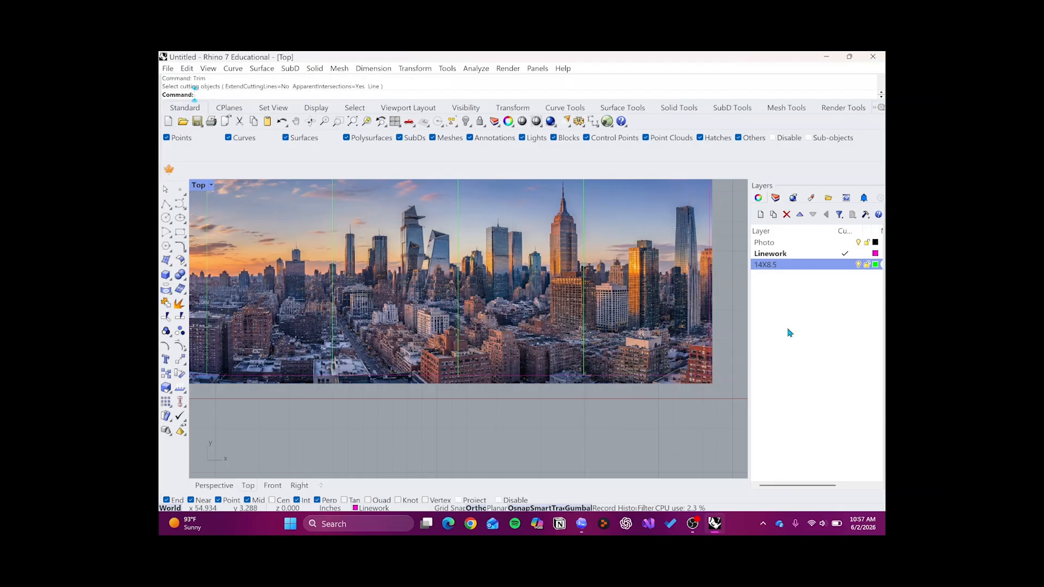
- Lock the 14X8.5 layer
left_click(867, 265)
- Try trimming the city picture's overhang with the large Linework rectangle as the cutting curve, and undo the trim
type("trim")
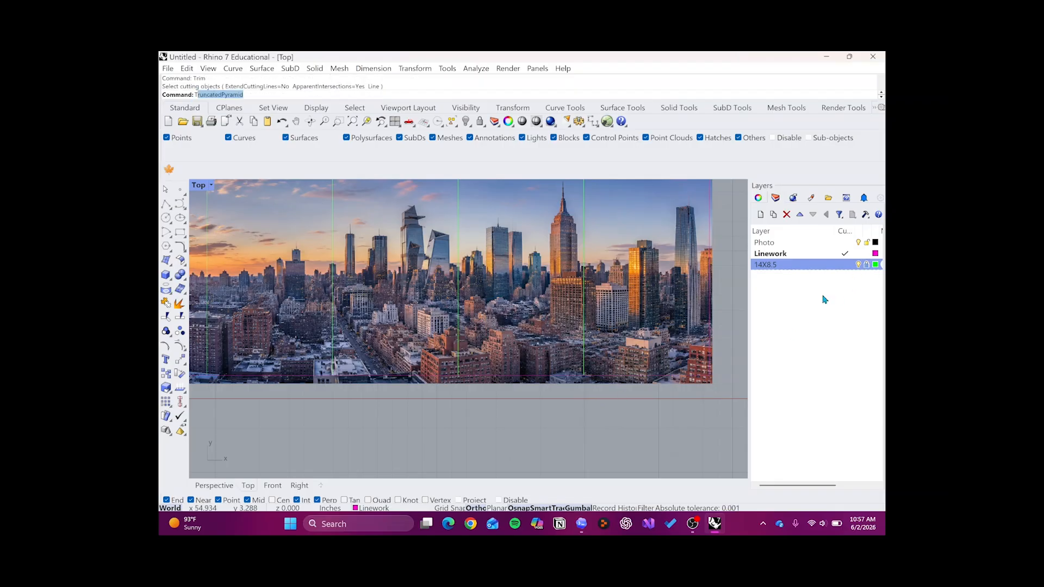
key("Return")
left_click(620, 379)
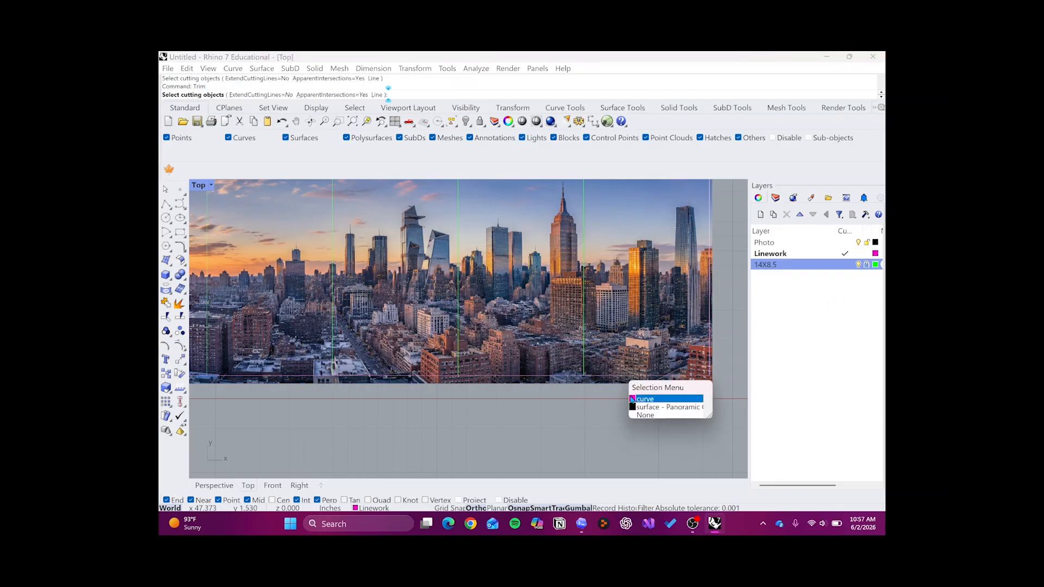
left_click(645, 400)
scroll(639, 408, "down", 4)
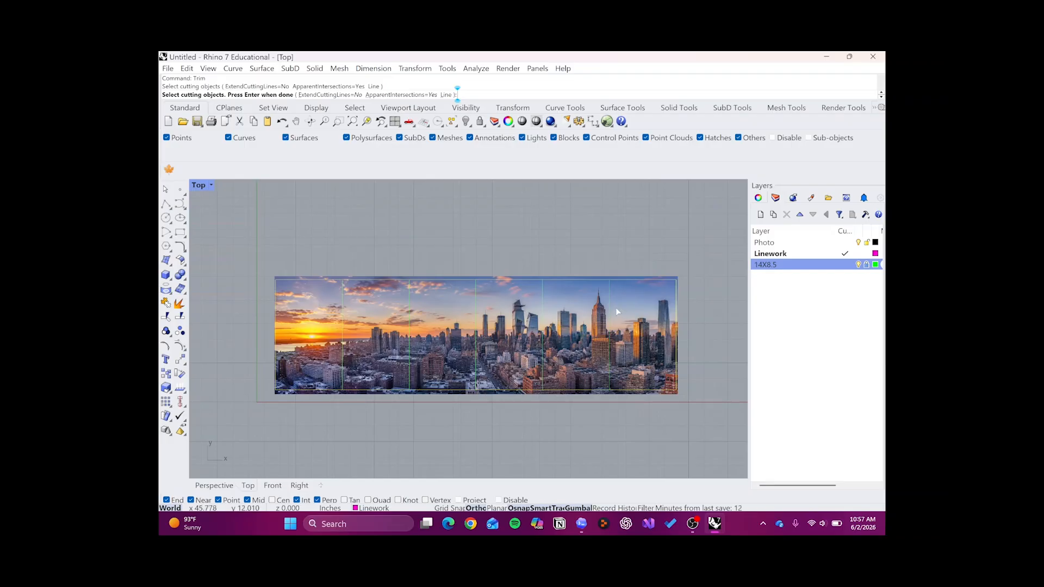
scroll(613, 305, "up", 2)
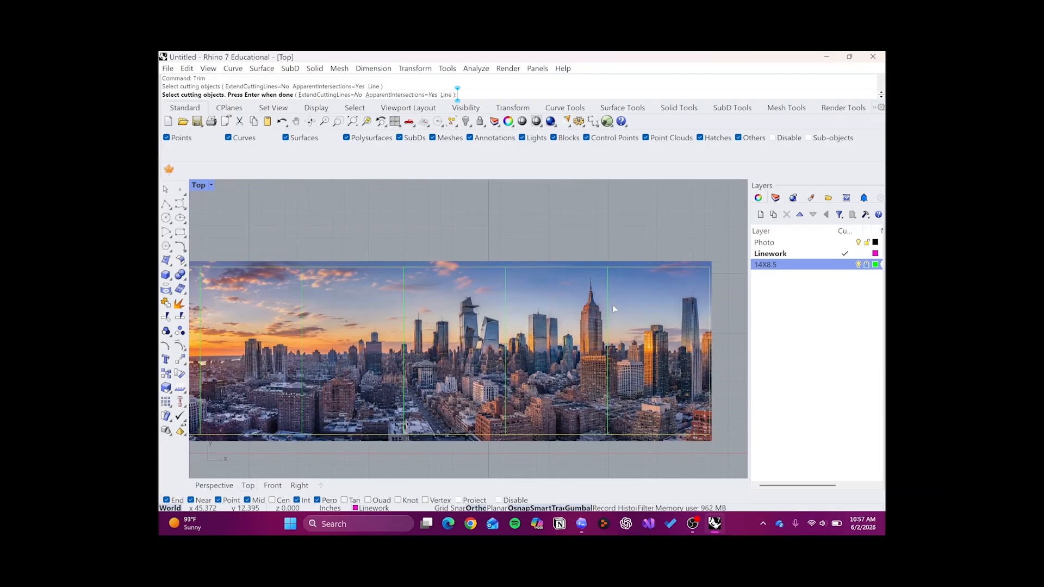
scroll(623, 269, "down", 1)
scroll(636, 426, "up", 8)
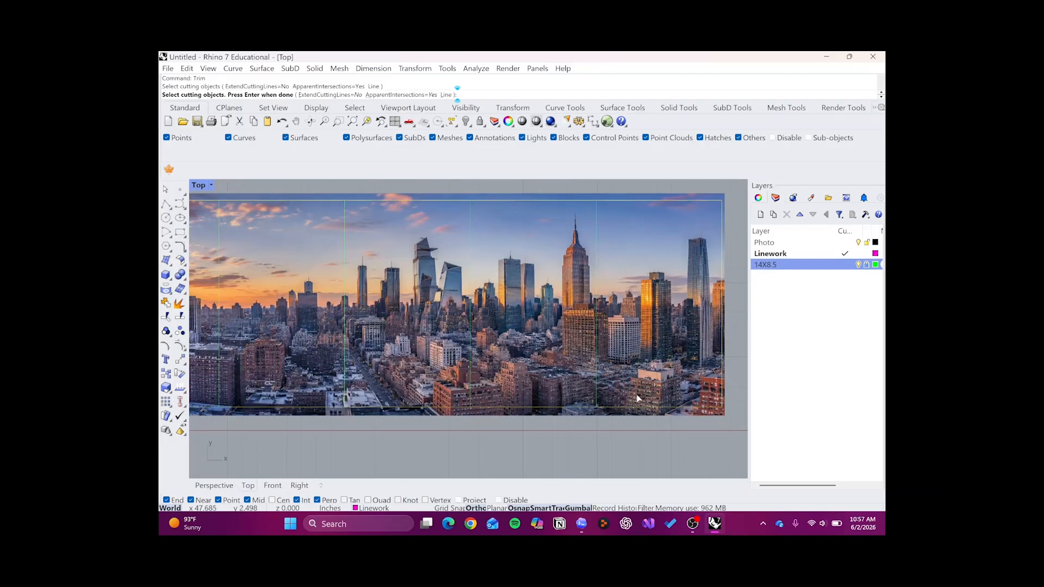
key("Return")
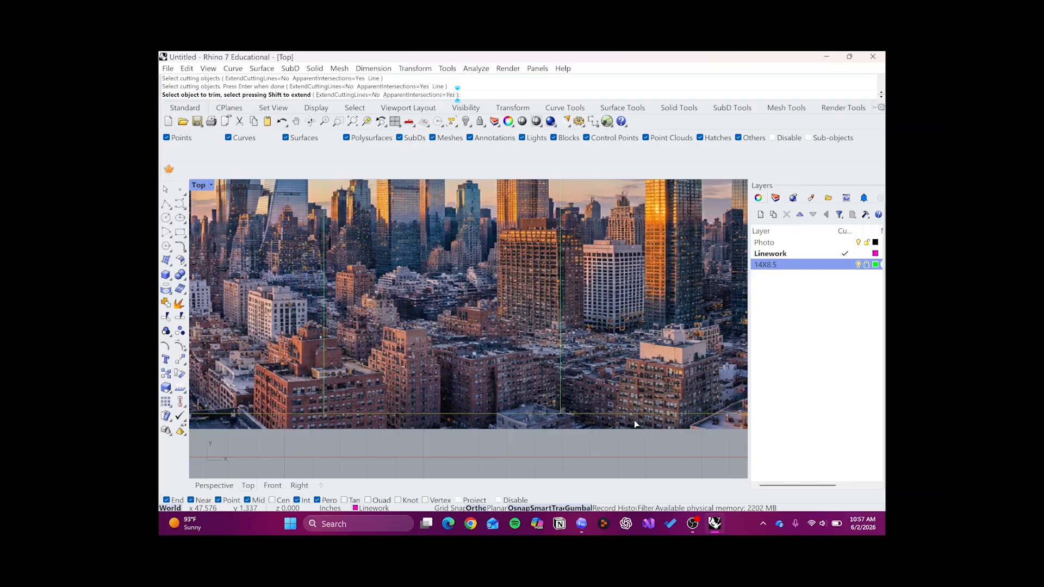
left_click(636, 425)
scroll(635, 420, "down", 8)
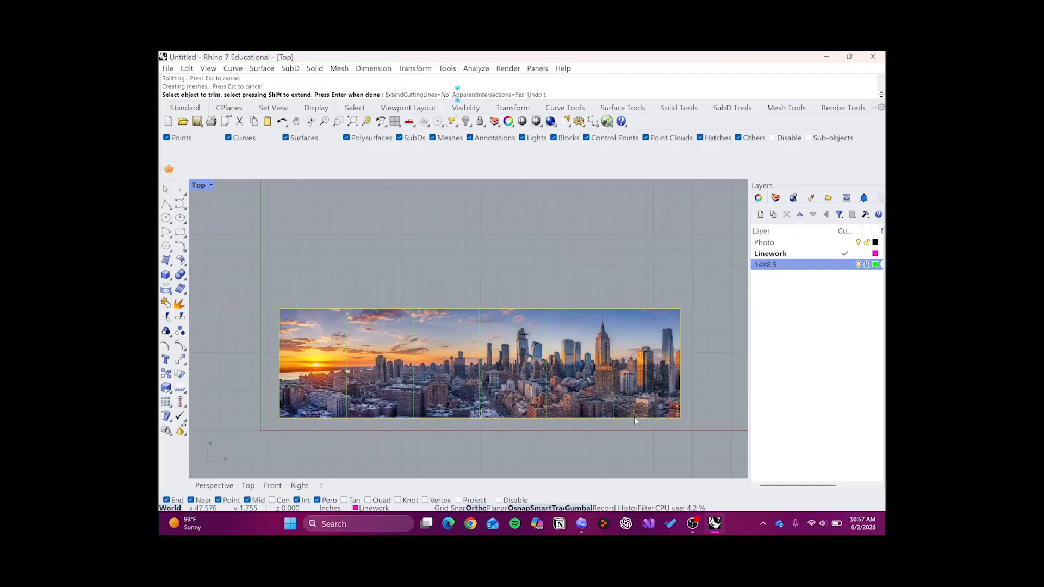
key("Return")
key("ctrl+z")
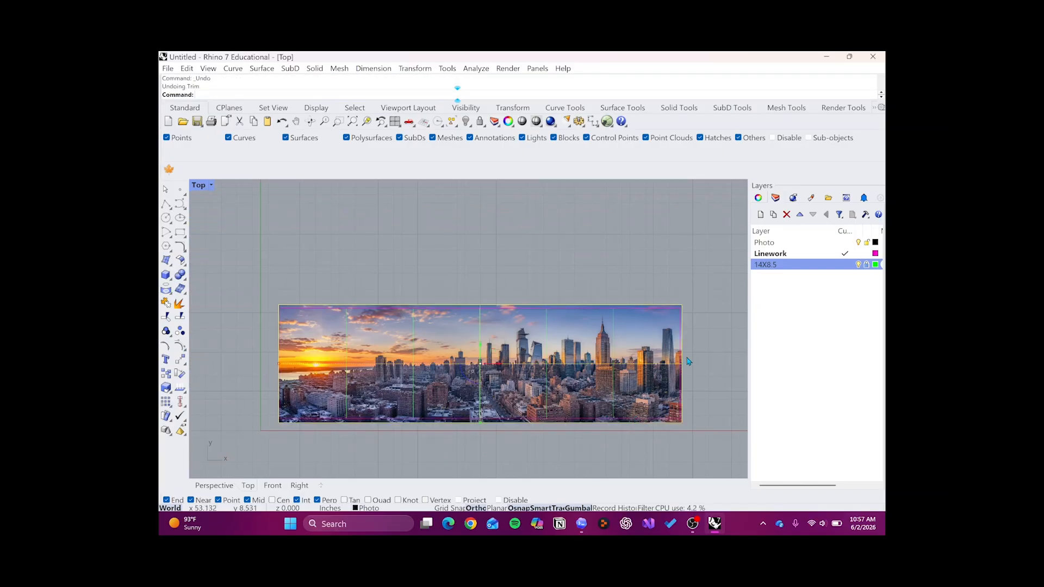
- Trim away the part of the city picture outside the Linework rectangle, using that rectangle as the cutting object
type("Trim")
key("Return")
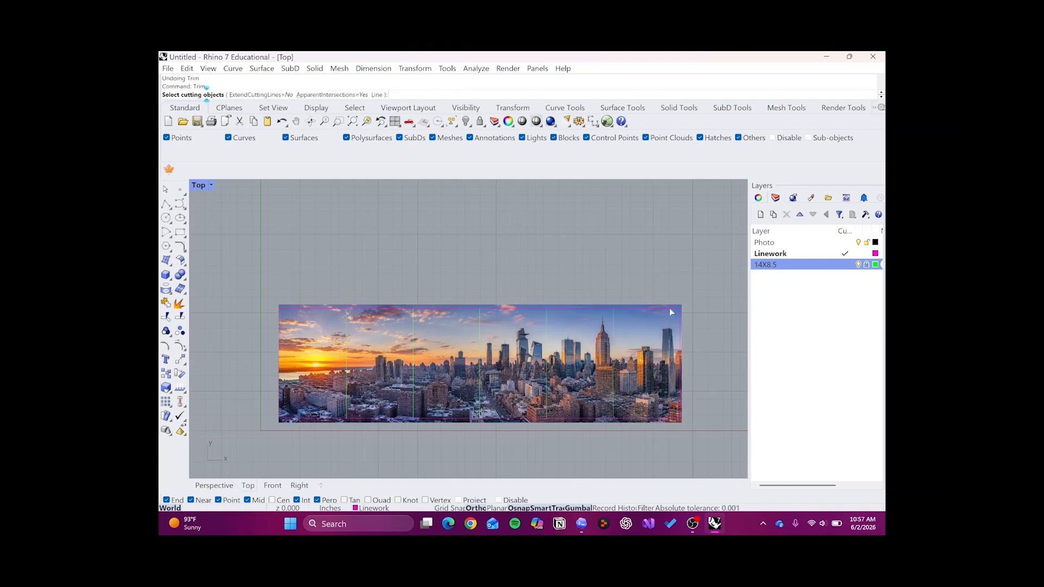
scroll(670, 309, "up", 3)
left_click(669, 313)
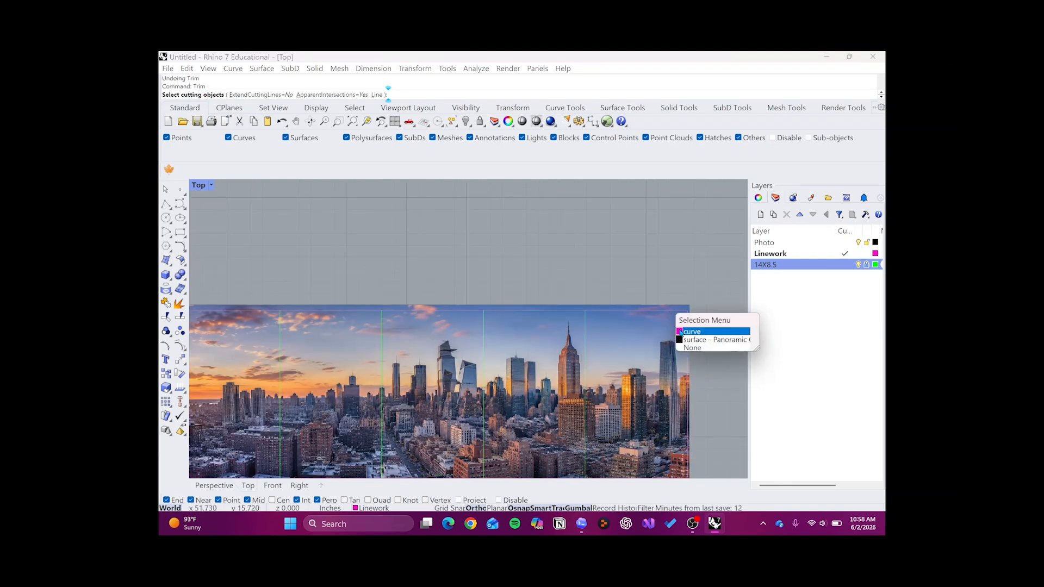
left_click(680, 334)
scroll(658, 361, "down", 4)
key("Return")
scroll(650, 403, "up", 5)
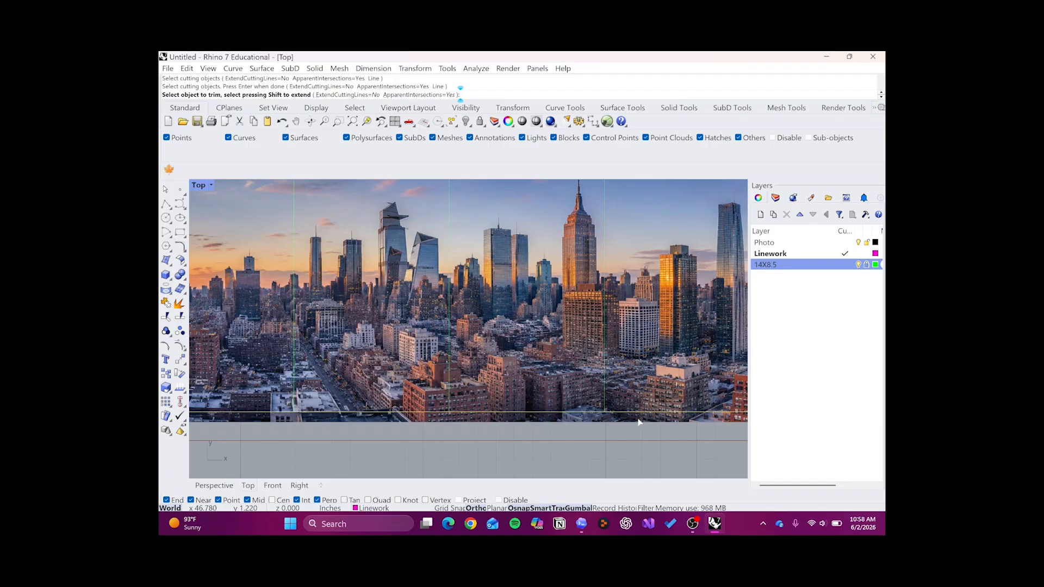
left_click(639, 422)
scroll(638, 416, "down", 5)
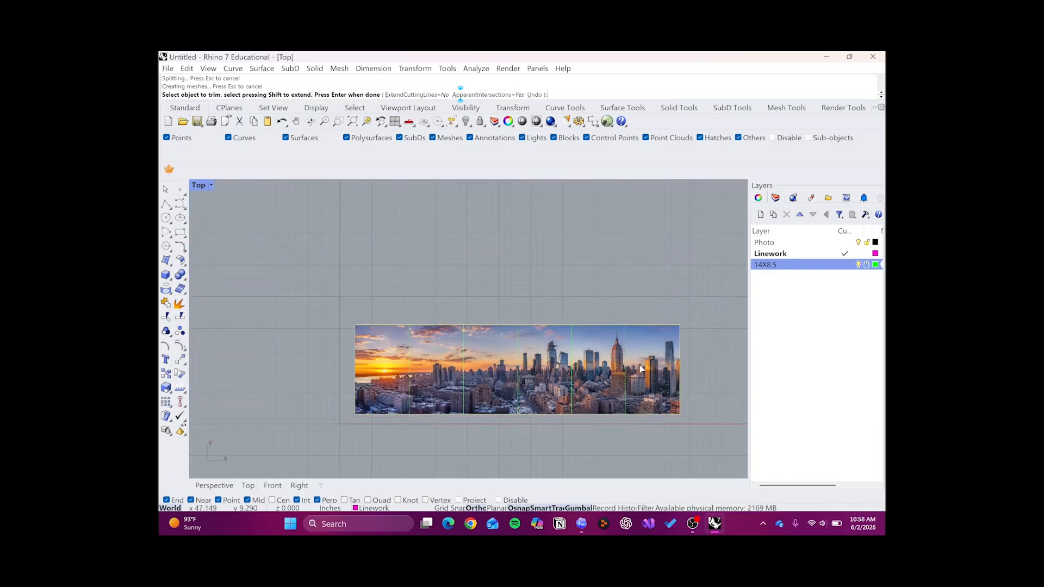
key("Return")
- Delete the Linework rectangle curve around the trimmed picture
left_click(671, 327)
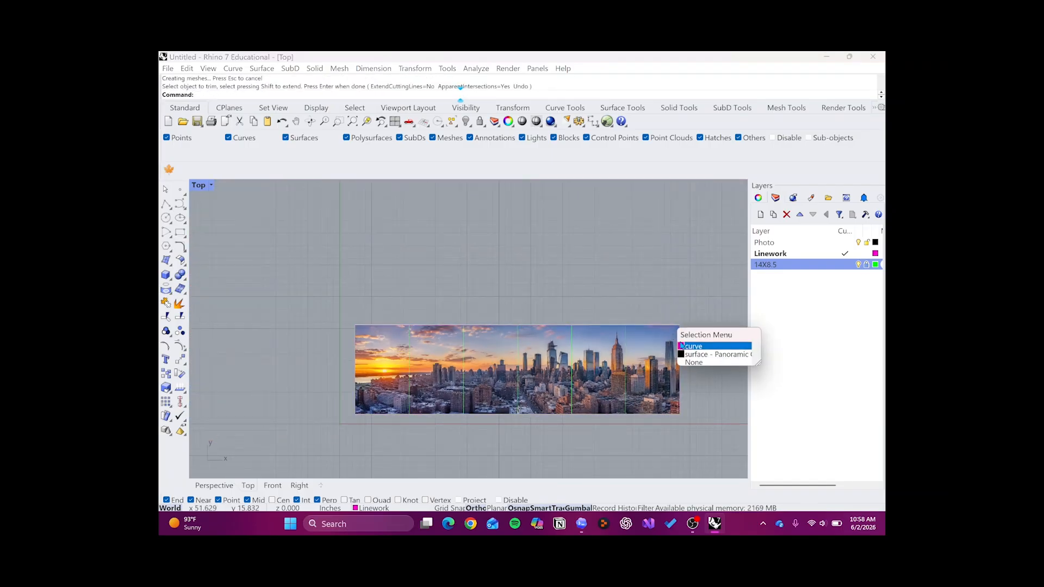
left_click(691, 347)
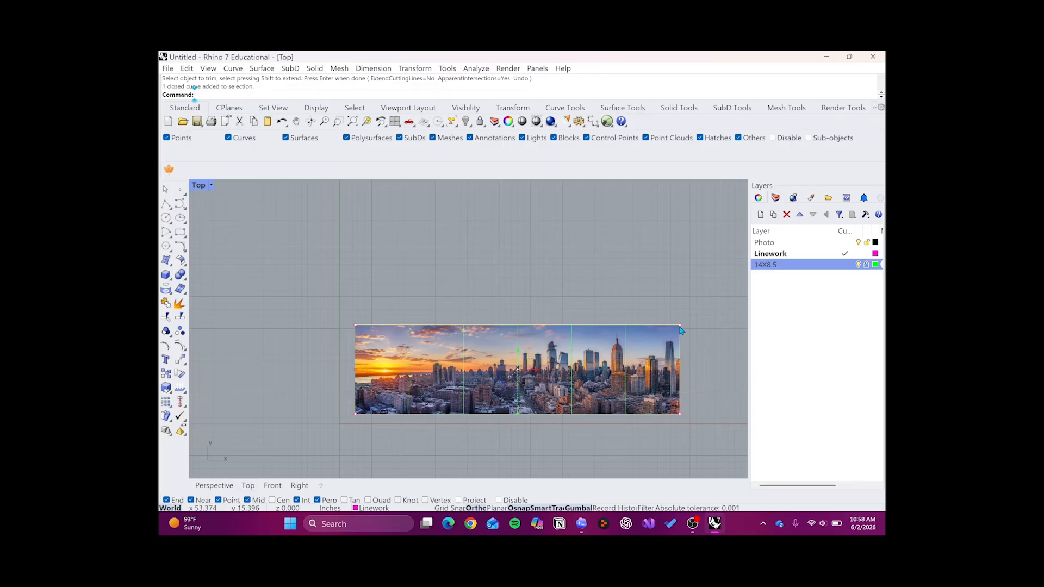
key("Delete")
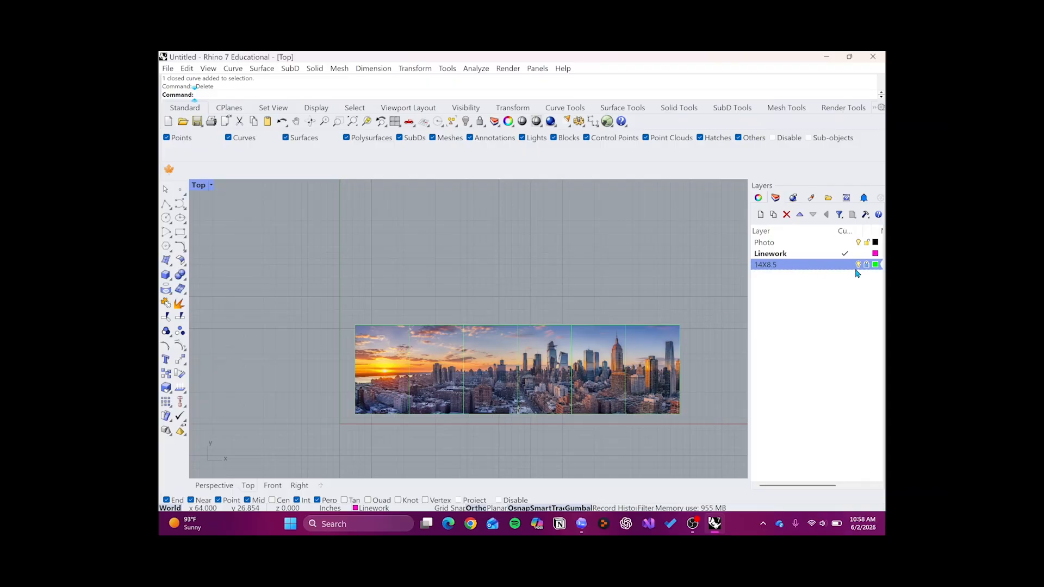
- Lock the Photo layer and test it by window-selecting across the whole picture
scroll(544, 391, "up", 3)
scroll(483, 360, "down", 3)
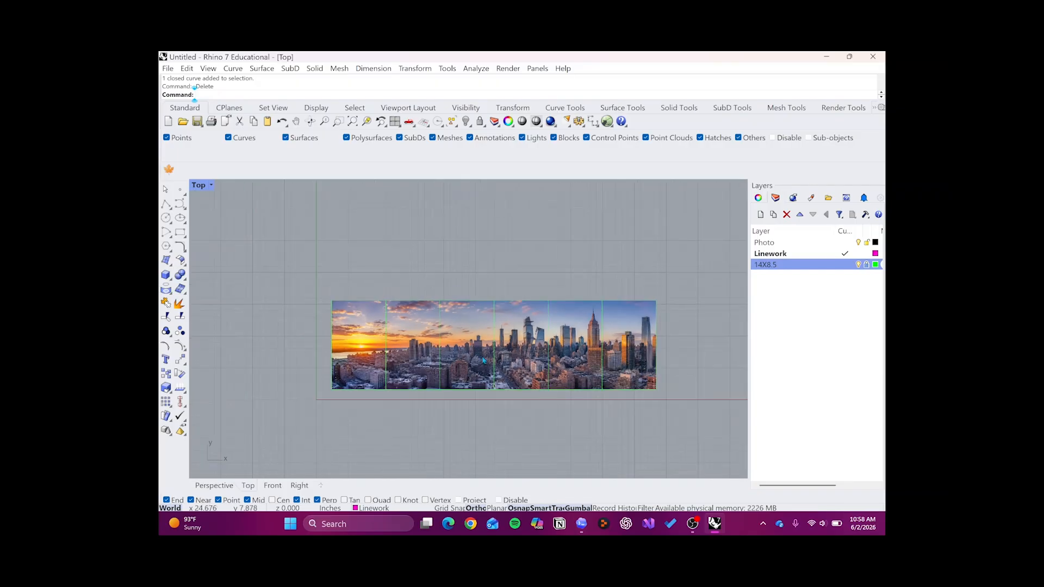
scroll(525, 381, "up", 2)
scroll(546, 390, "down", 1)
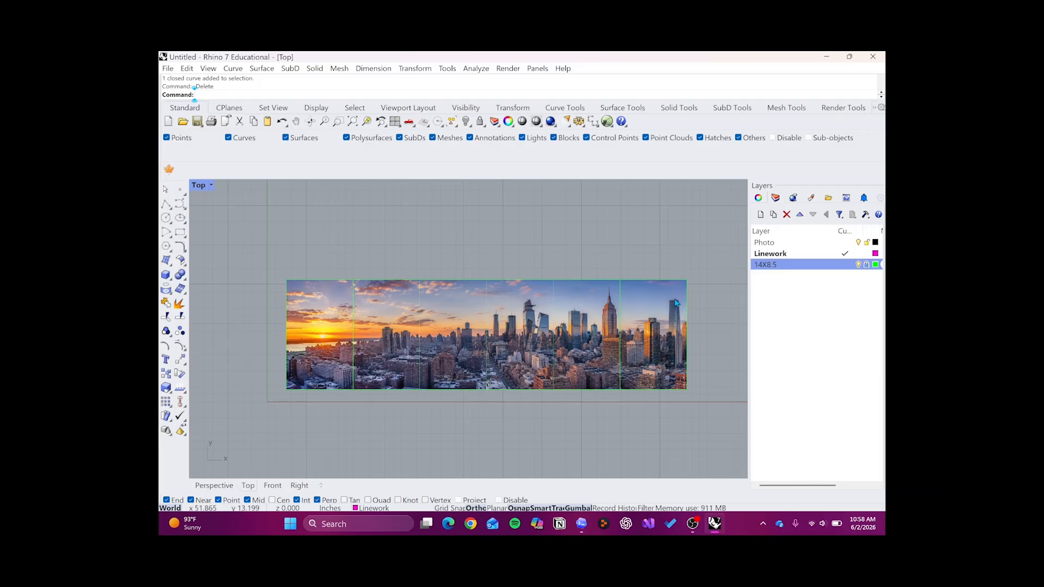
left_click(835, 256)
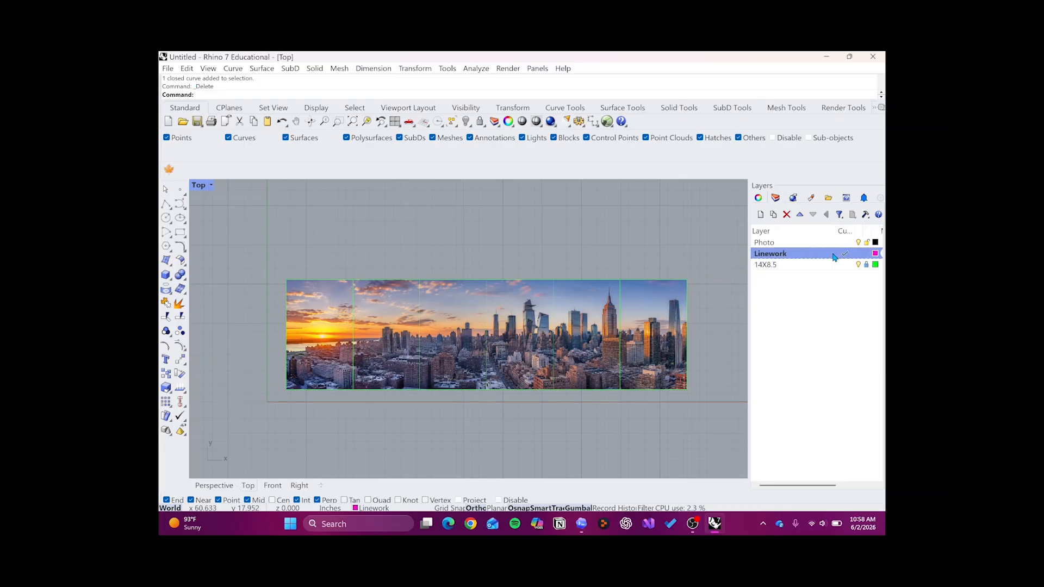
left_click(867, 245)
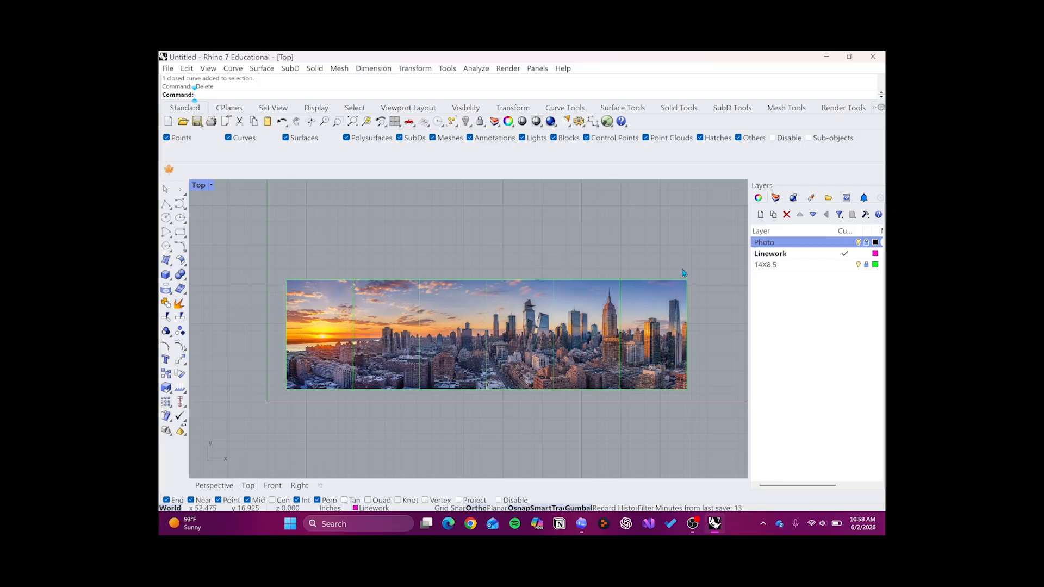
left_click_drag(700, 267, 286, 419)
- Draw a test line about 4.9 inches long from the first frame divider to the nearby towers, and delete it
type("Line")
key("Return")
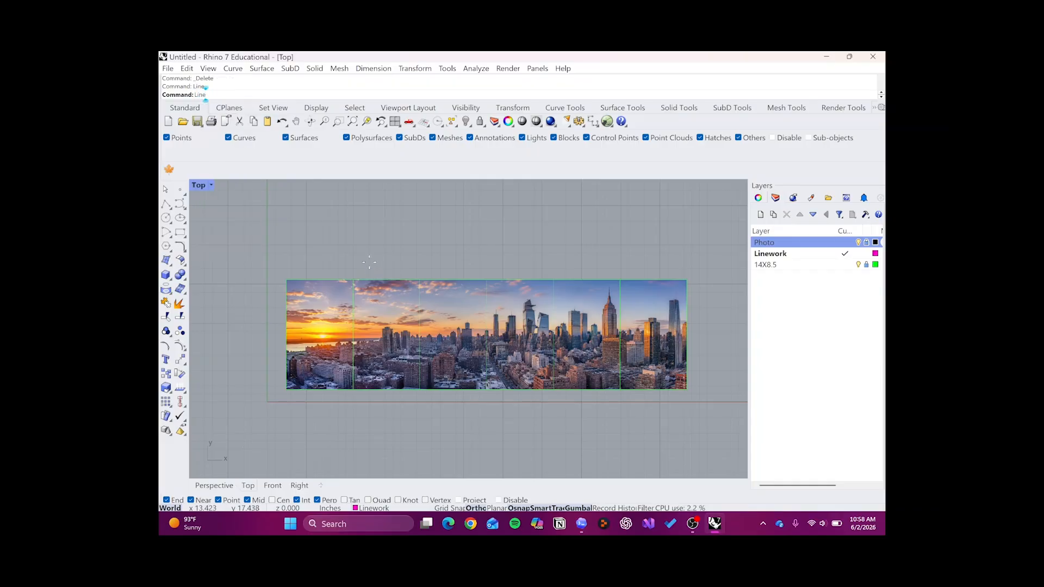
scroll(354, 342, "up", 2)
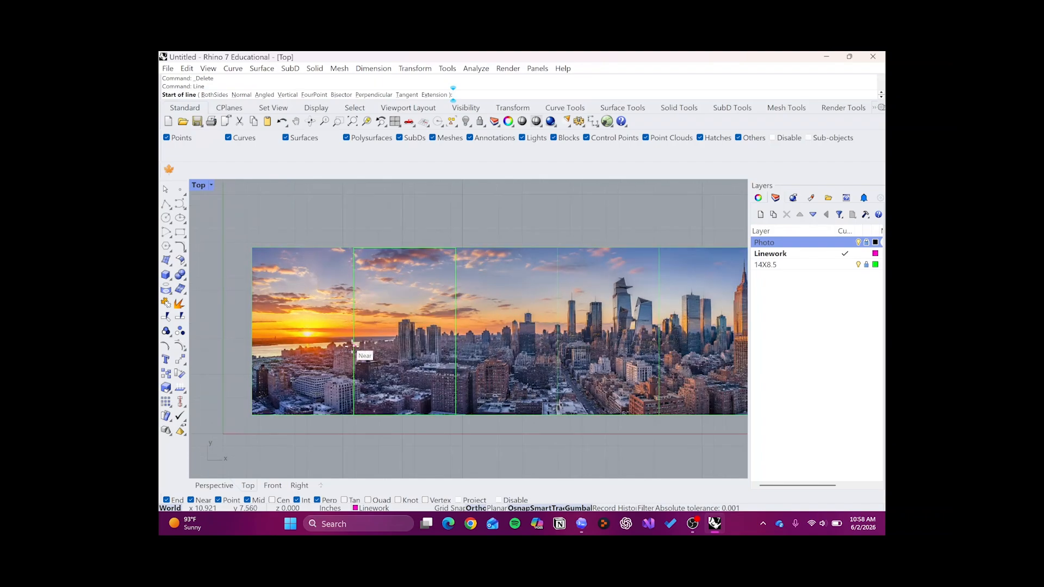
left_click(404, 347)
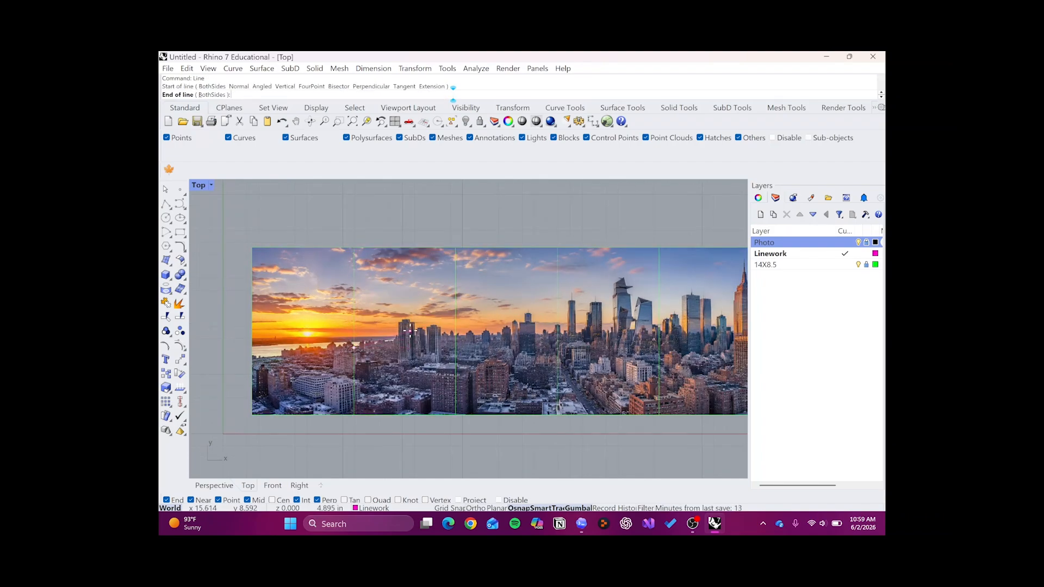
key("Escape")
left_click(389, 351)
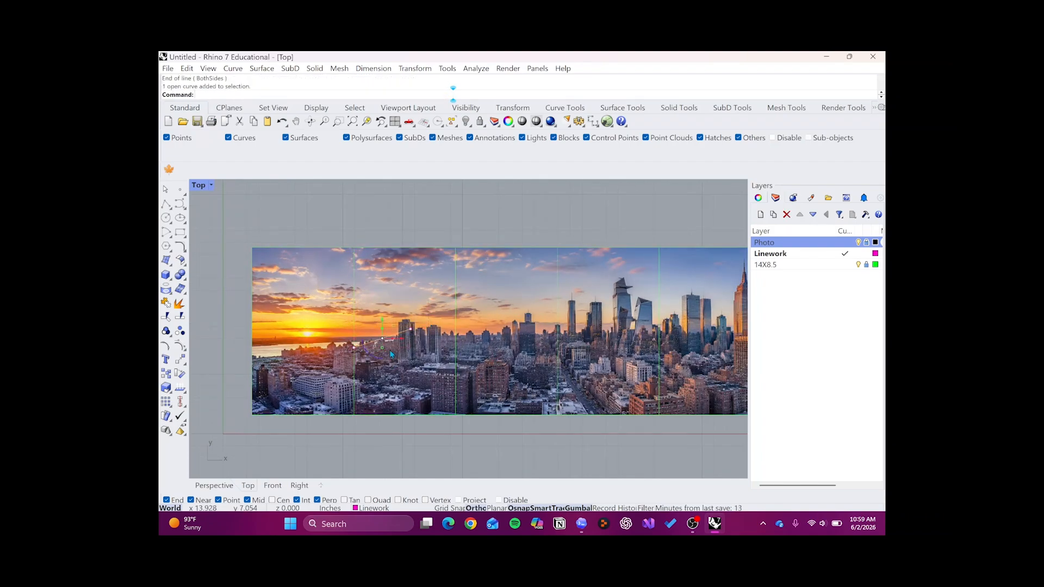
key("Delete")
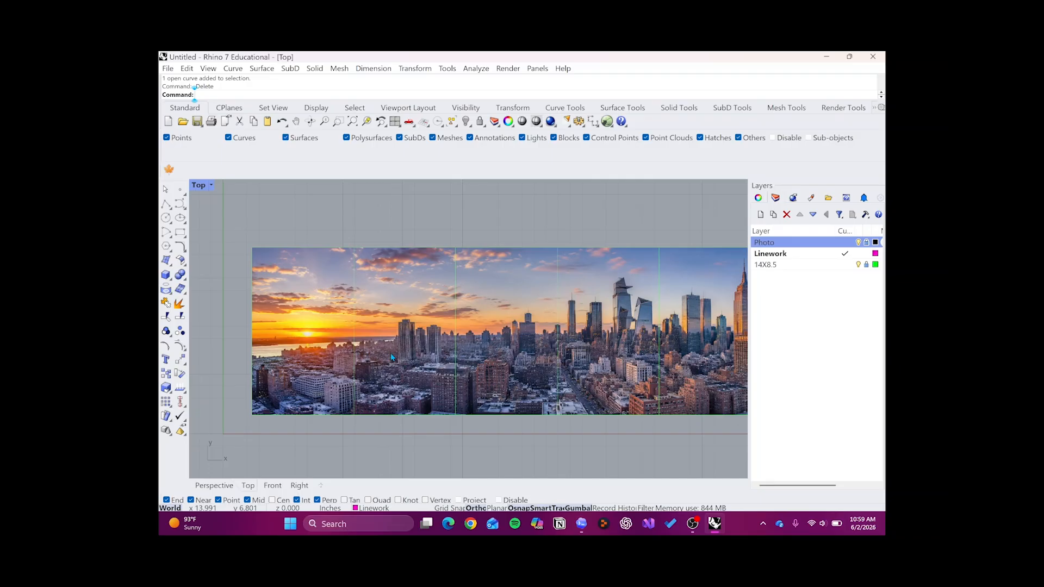
- Try a degree 3 control-point curve from the first frame divider across the skyline, and cancel it
type("Curve")
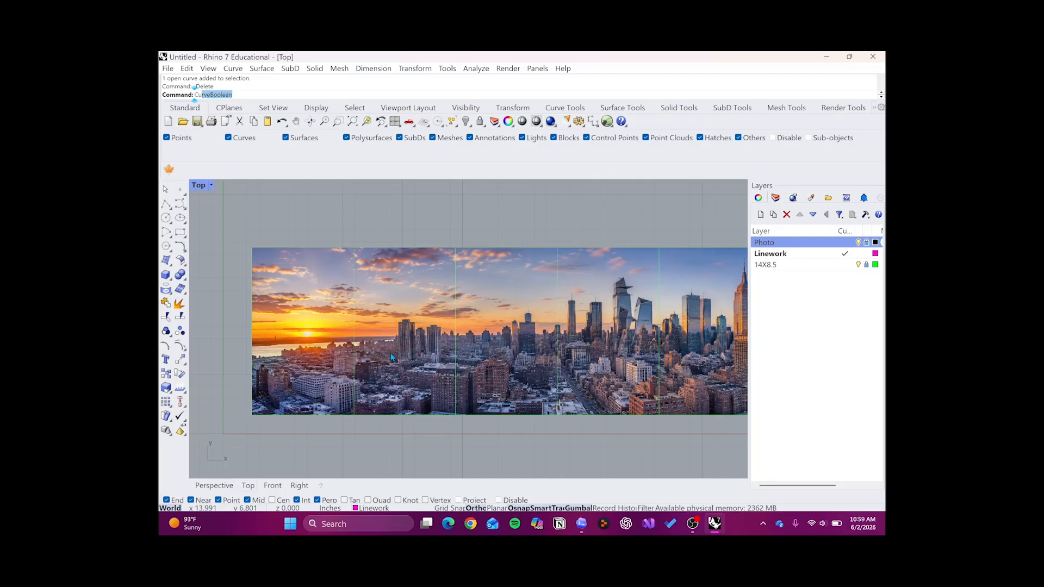
key("Return")
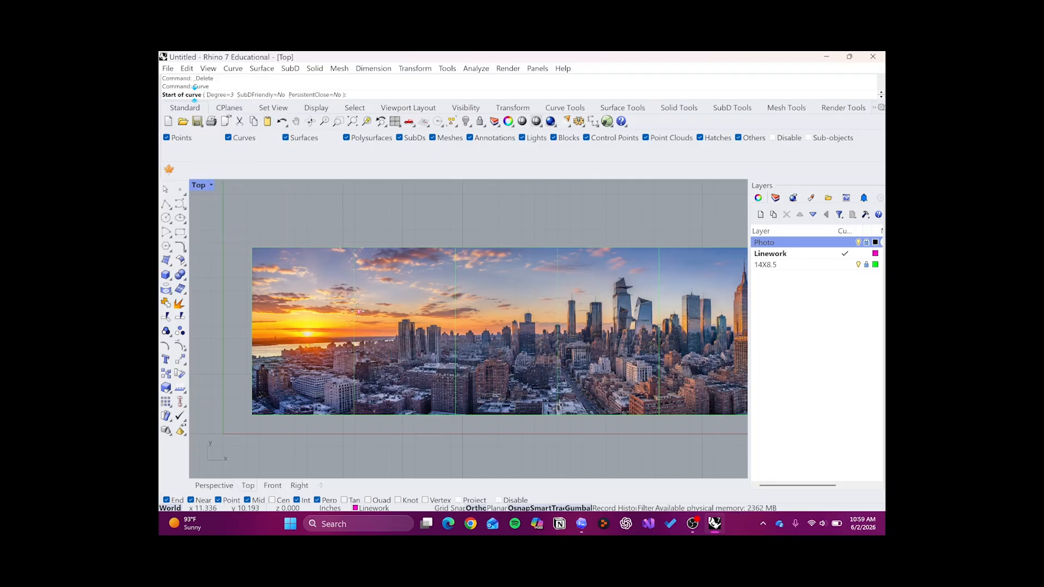
left_click(354, 311)
left_click(390, 331)
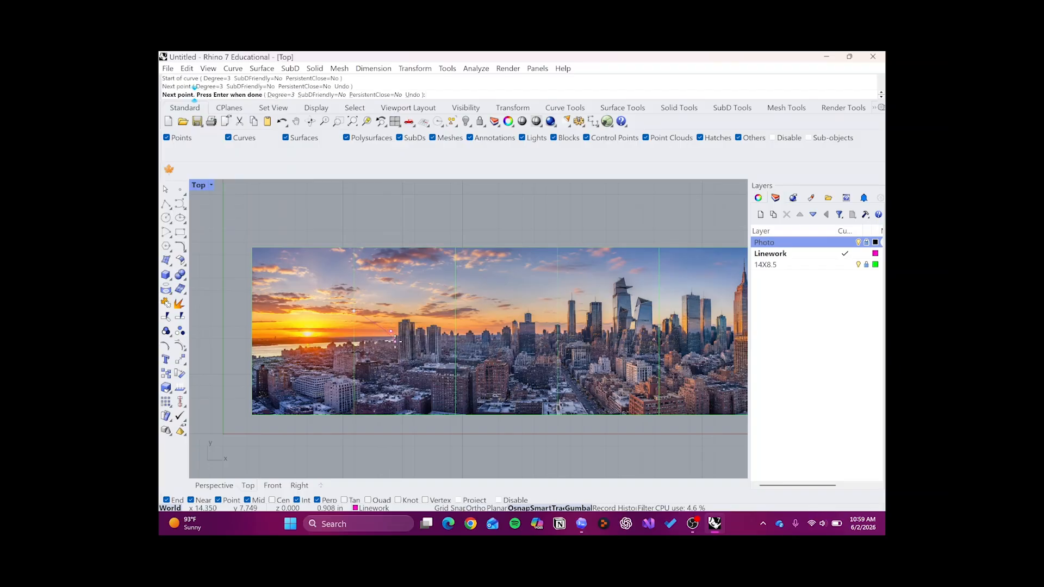
left_click(444, 352)
left_click(502, 311)
left_click(557, 285)
left_click(606, 298)
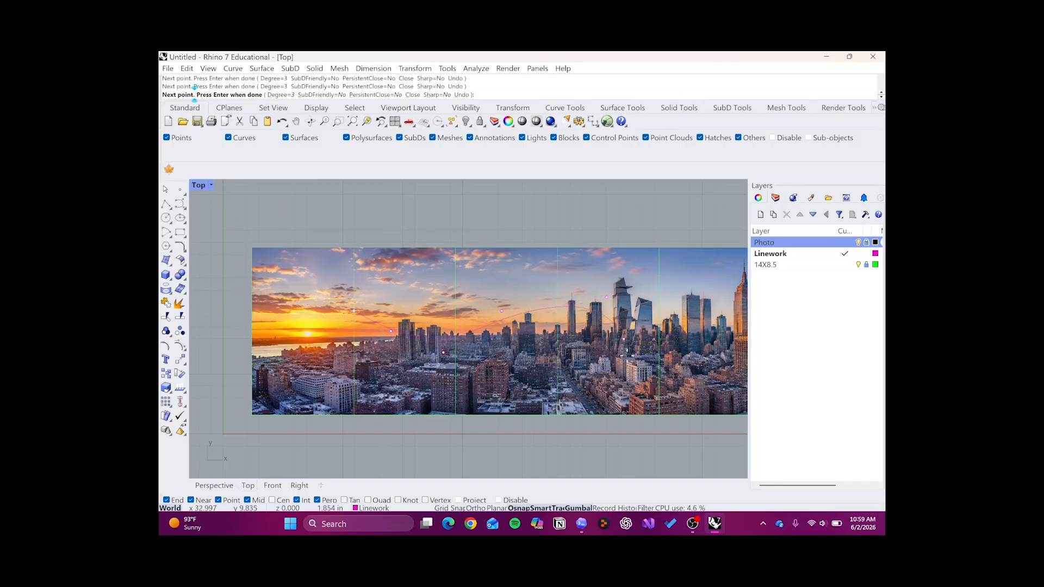
left_click(630, 360)
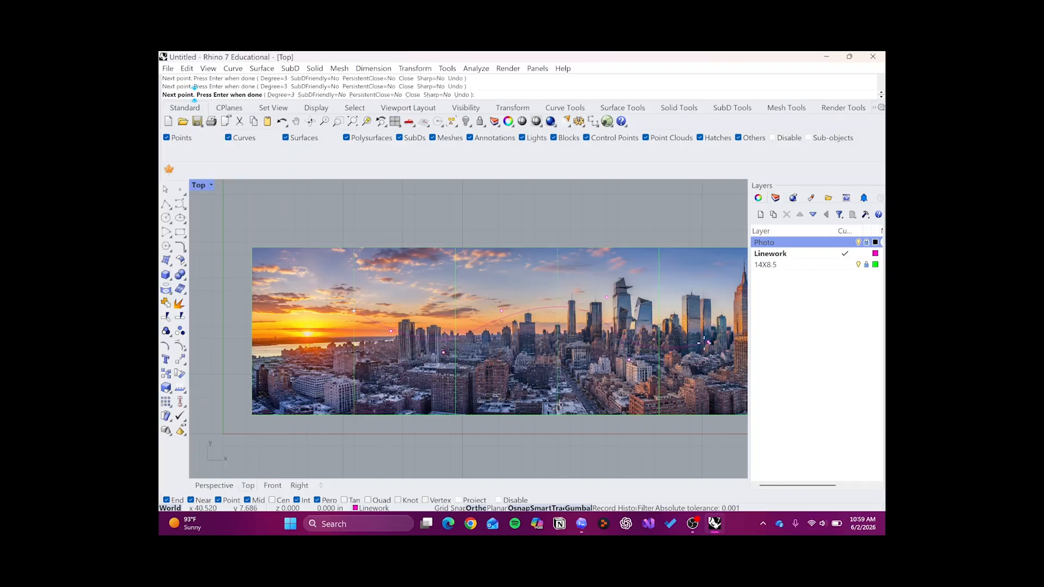
key("Escape")
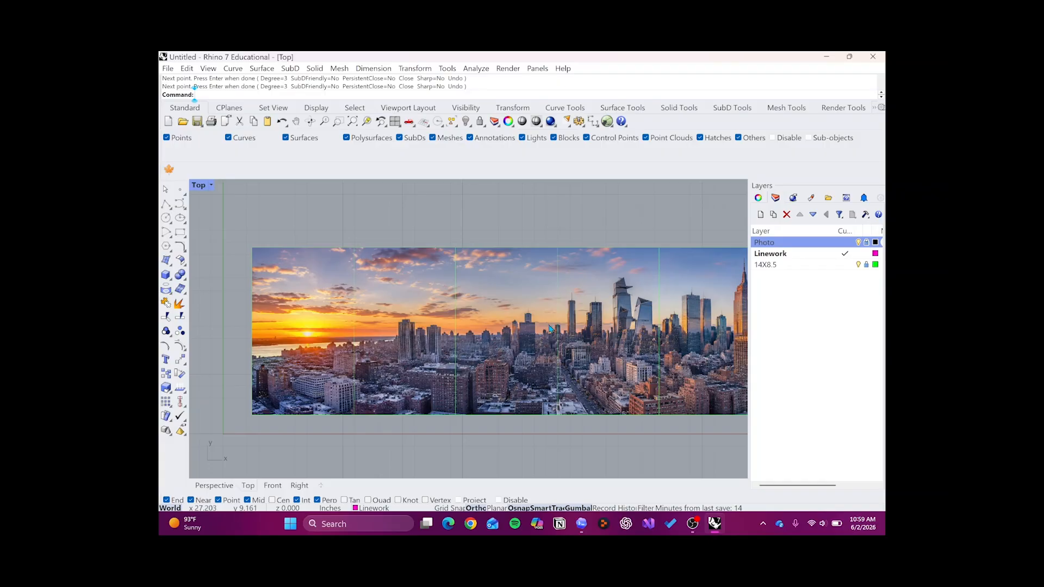
- Draw an open zigzag polyline from the second frame divider over the nearby skyline and back to the sunset, and select it
type("Polyline")
key("Return")
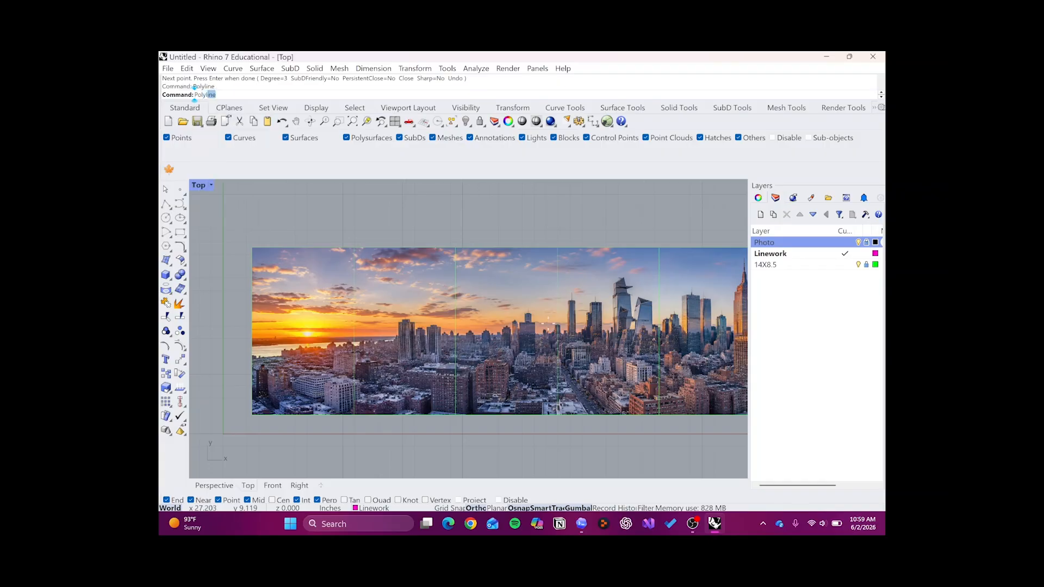
left_click(461, 305)
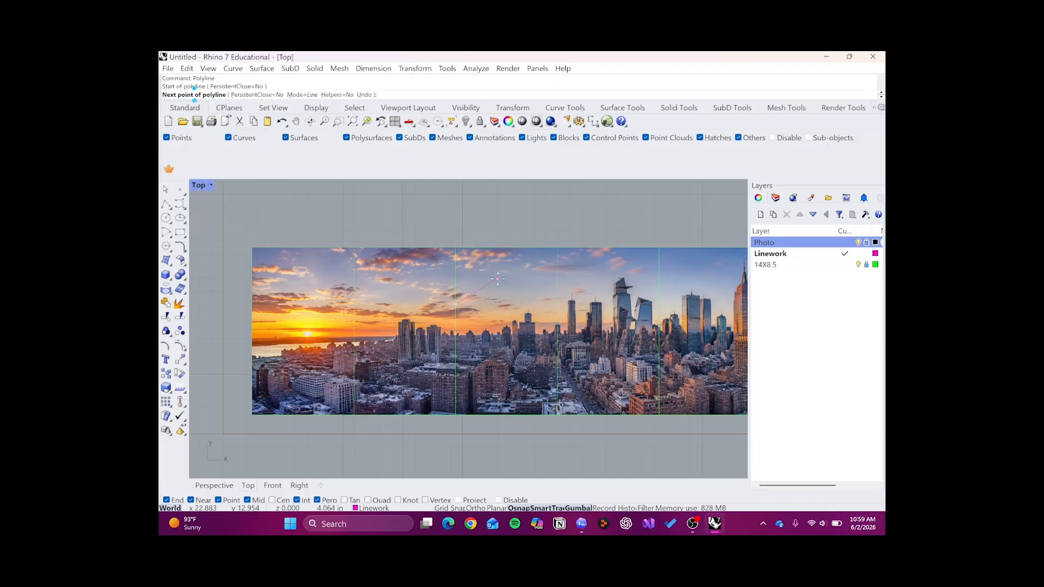
left_click(500, 279)
left_click(529, 318)
left_click(509, 359)
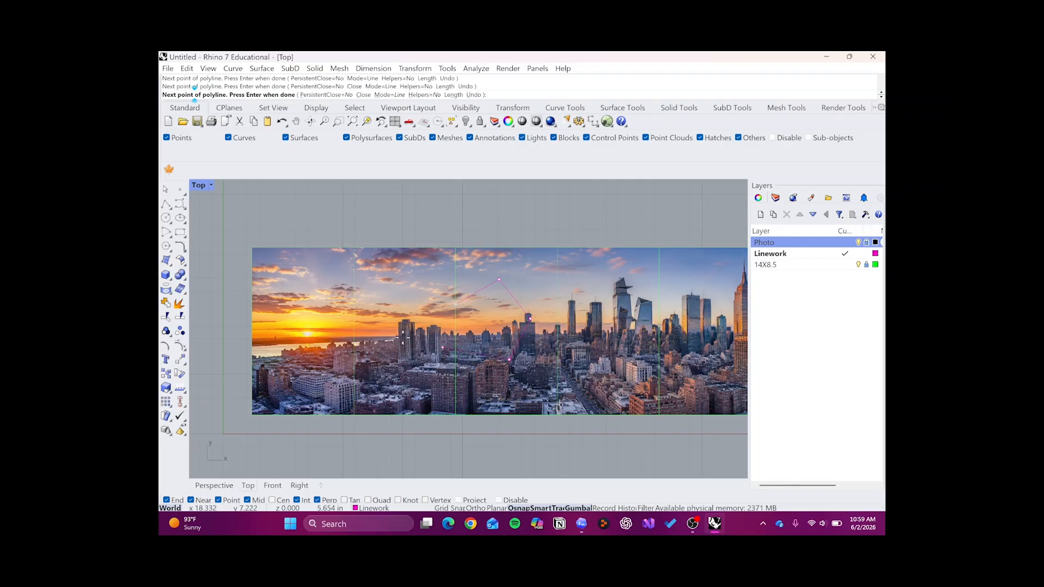
left_click(402, 337)
left_click(383, 287)
left_click(307, 285)
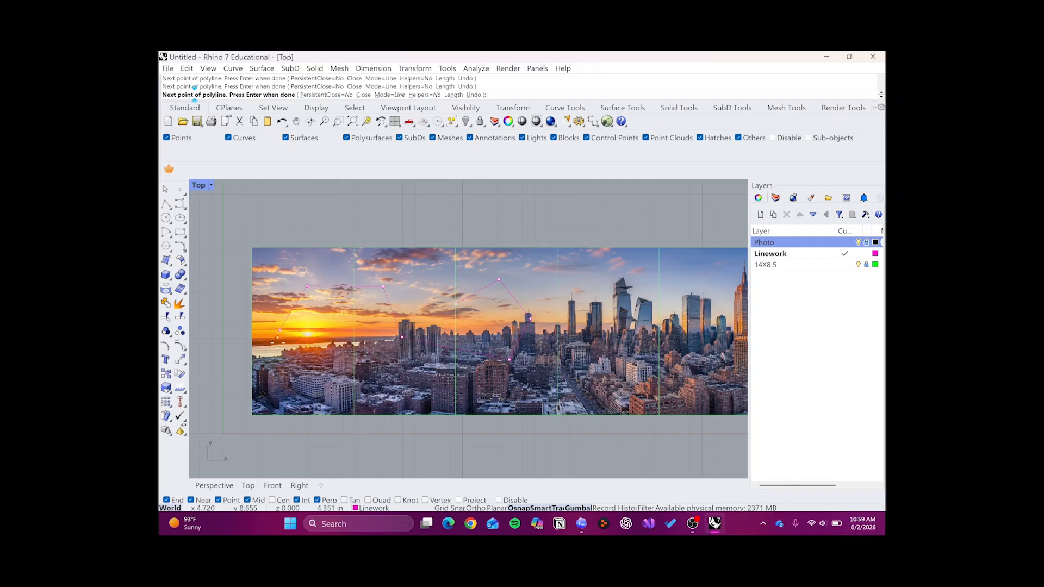
key("Return")
left_click(333, 287)
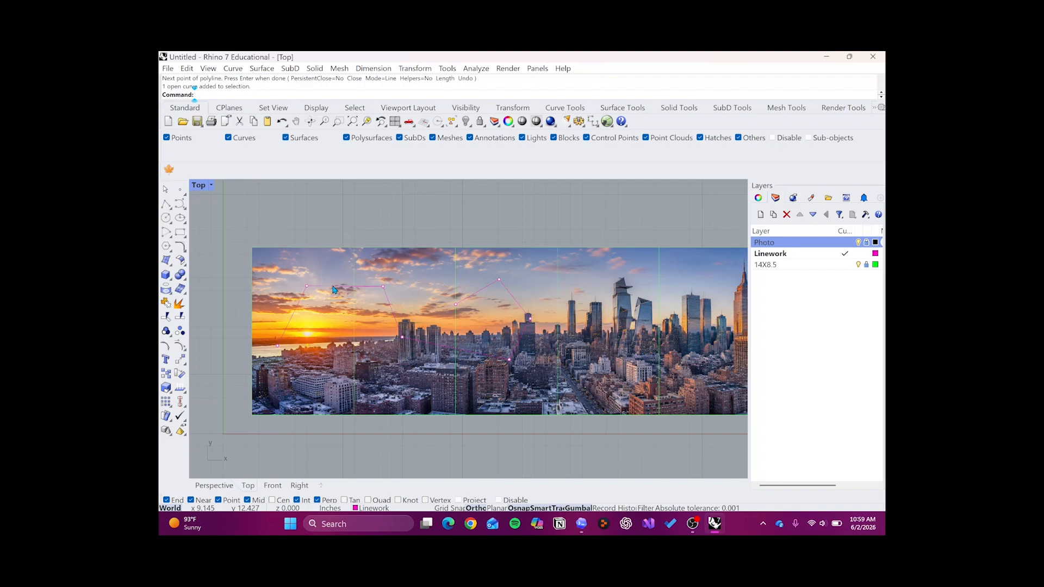
- Delete the selected zigzag polyline from the city picture
key("Delete")
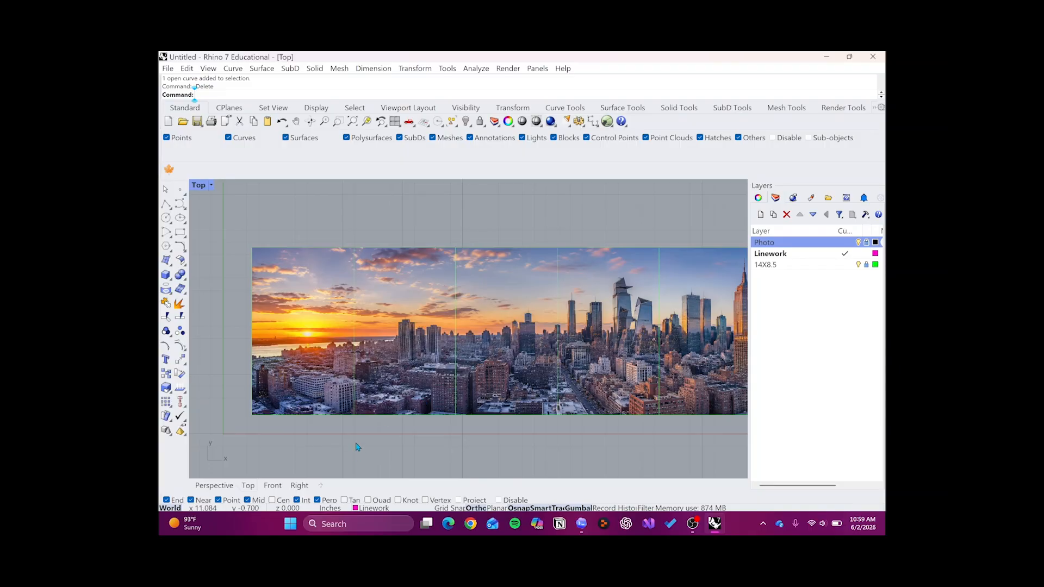
- Try a line in the empty area beside the picture, first constrained by Ortho and then at a free angle, and cancel it
right_click_drag(336, 443, 503, 438)
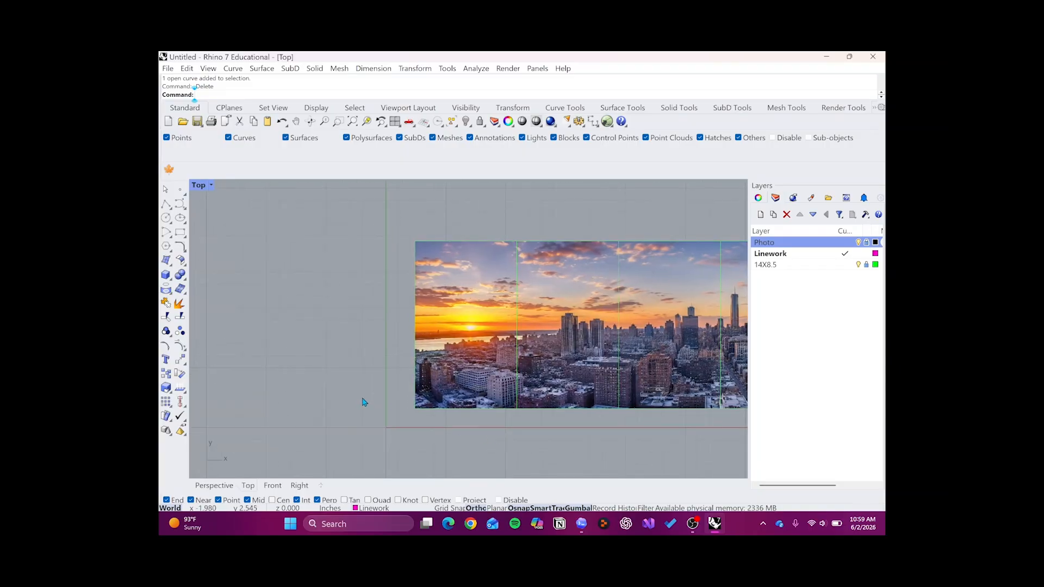
type("line")
key("Return")
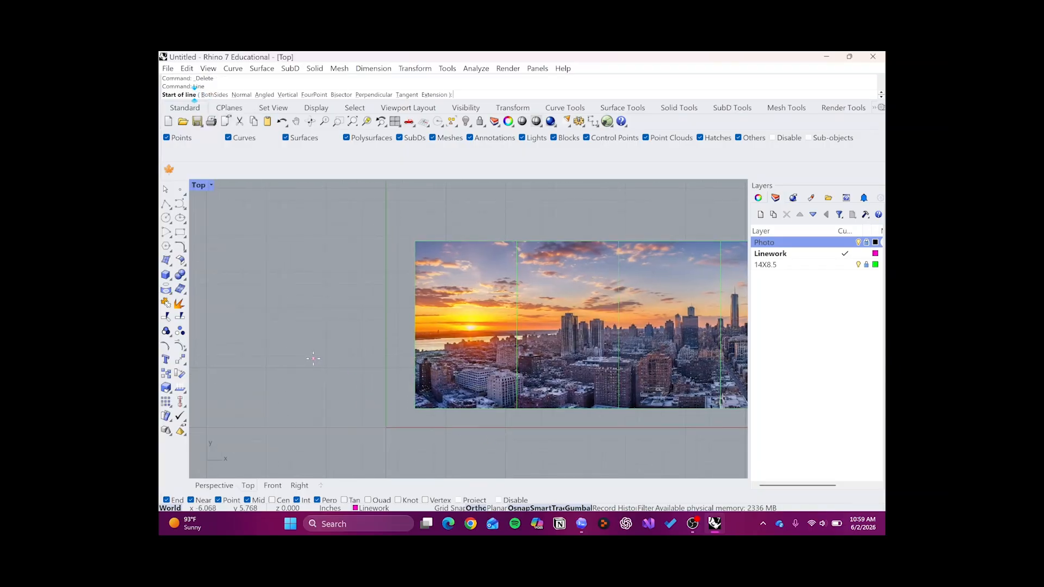
left_click(314, 358)
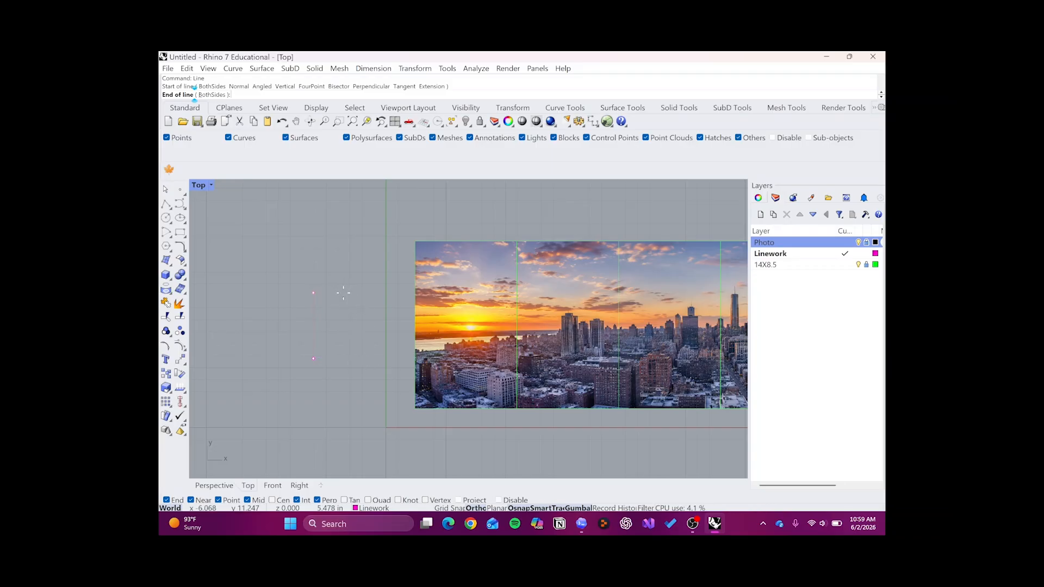
key("F8")
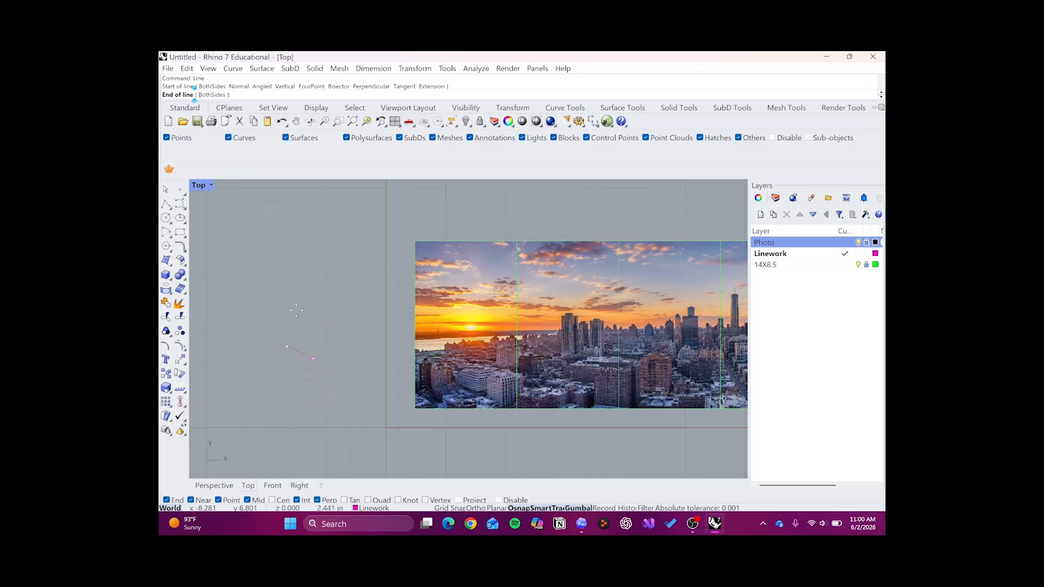
key("Escape")
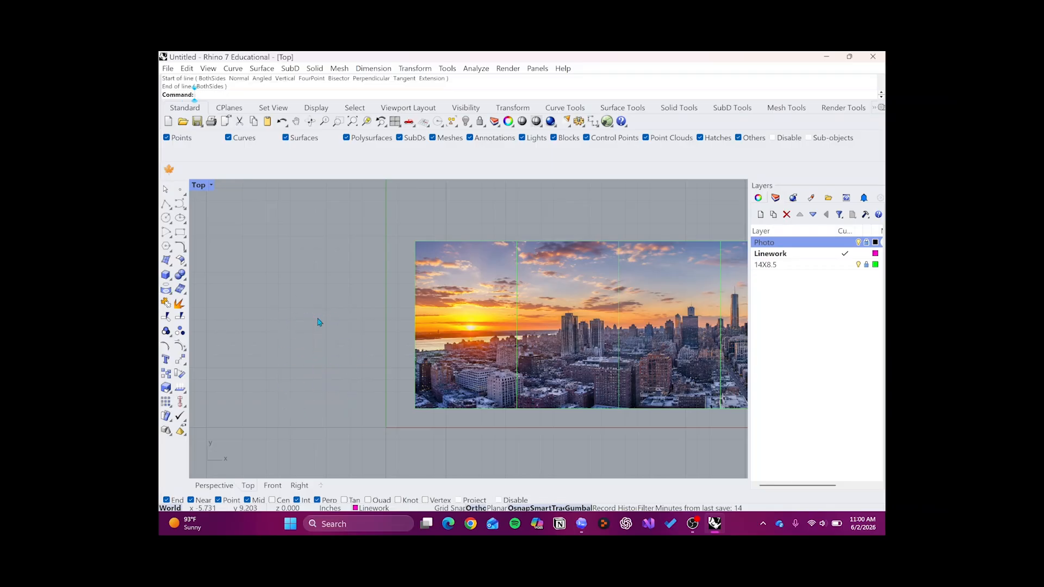
- Try a degree 3 control-point curve with Ortho constraining its points to right angles beside the picture, and cancel it
type("Cu")
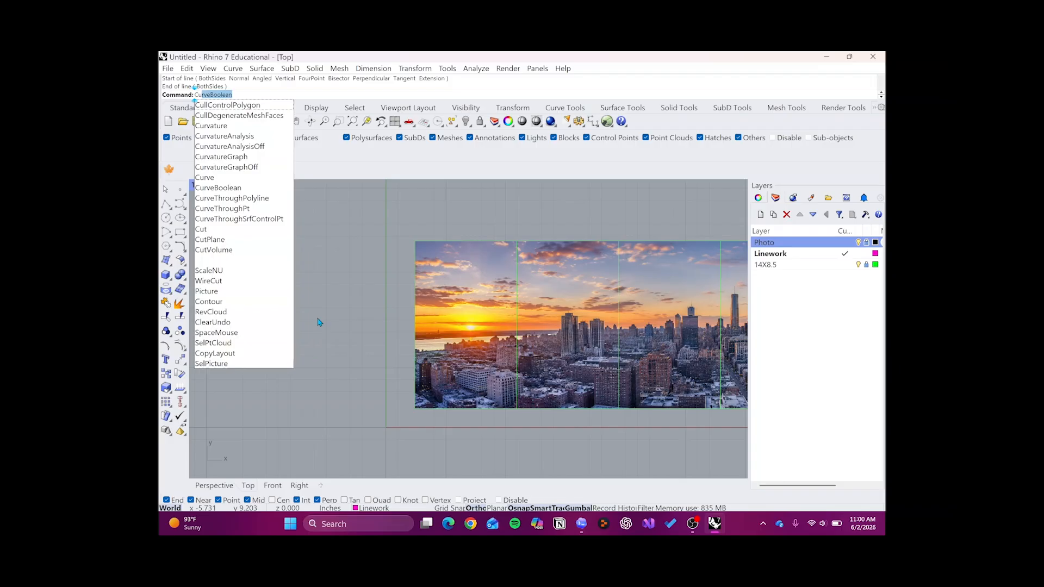
type("rve")
key("Return")
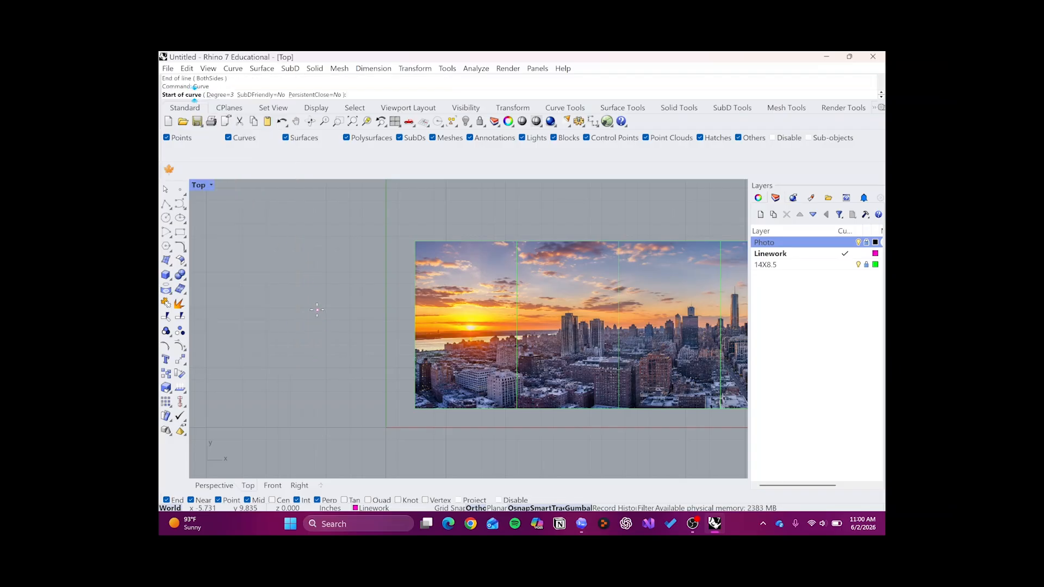
left_click(305, 311)
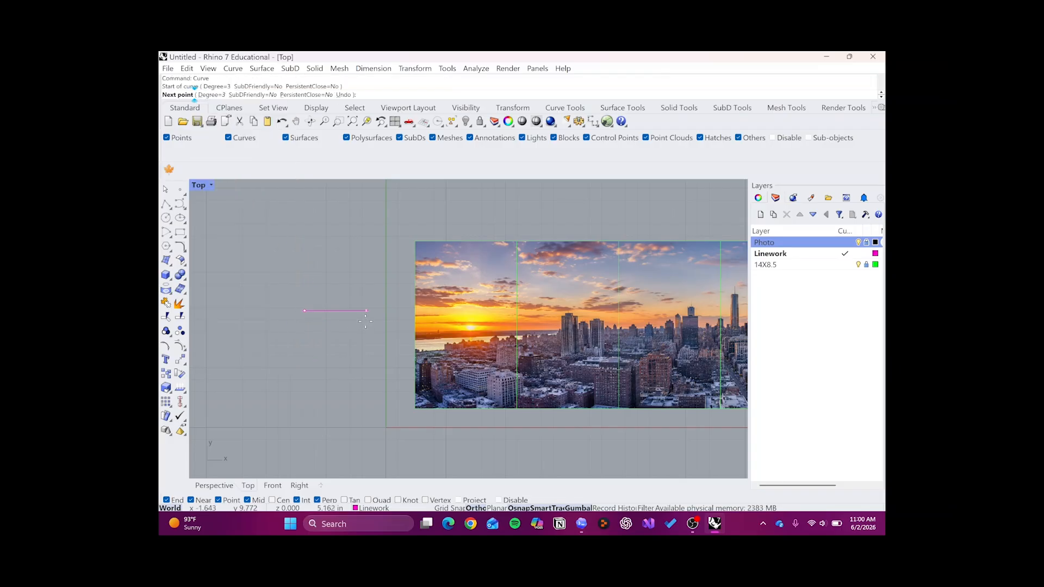
left_click(362, 315)
left_click(363, 395)
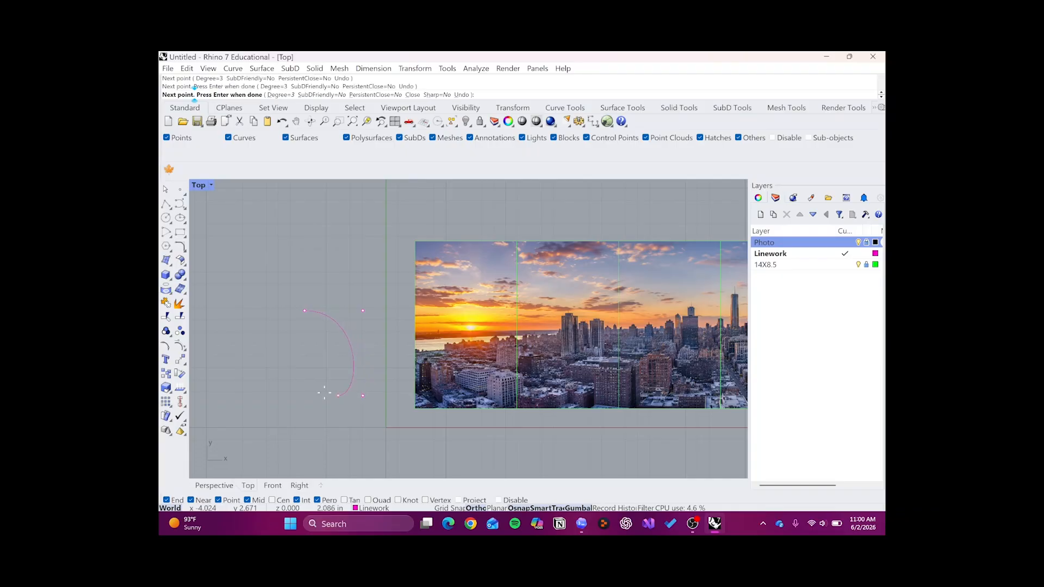
left_click(293, 396)
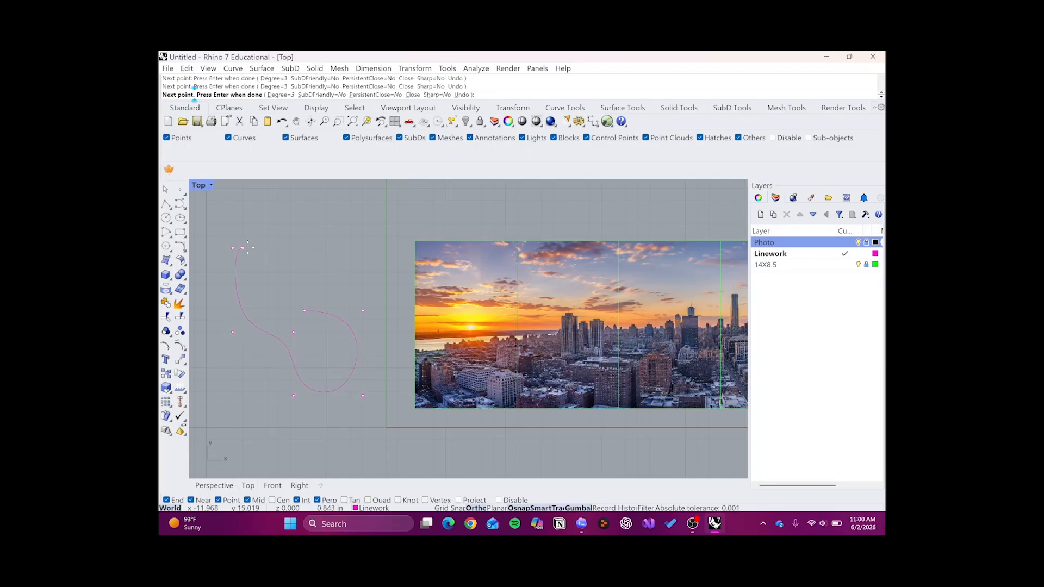
key("Escape")
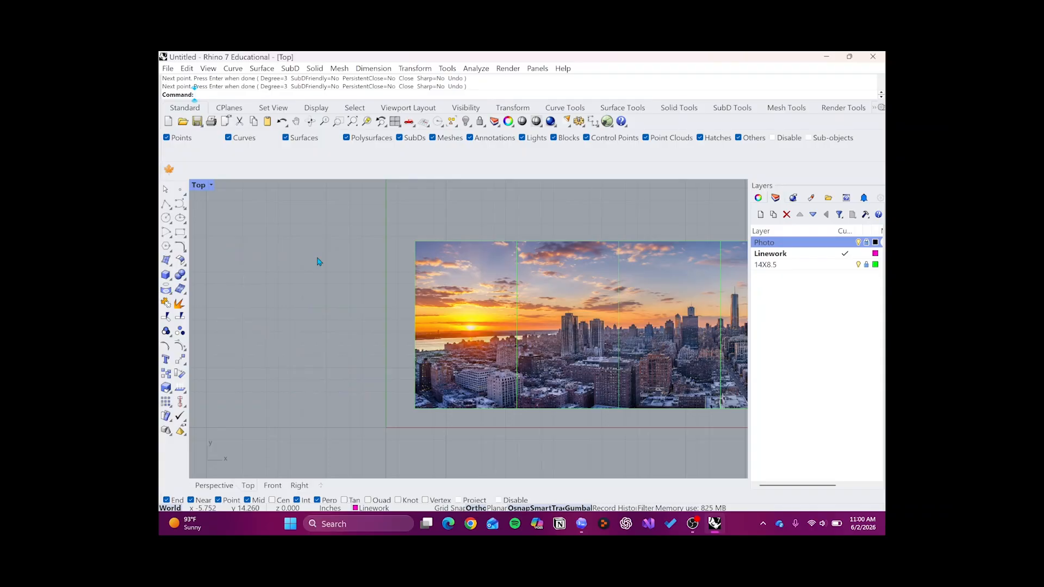
- Try a free-flowing degree 3 control-point curve with Ortho off, looping through the empty area beside the picture, and cancel it
key("Return")
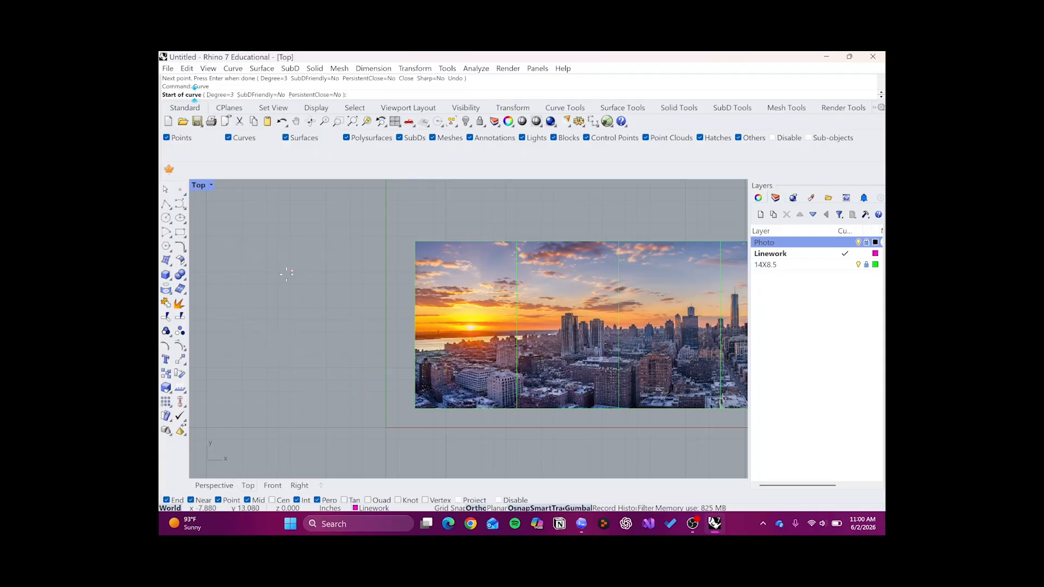
left_click(273, 275)
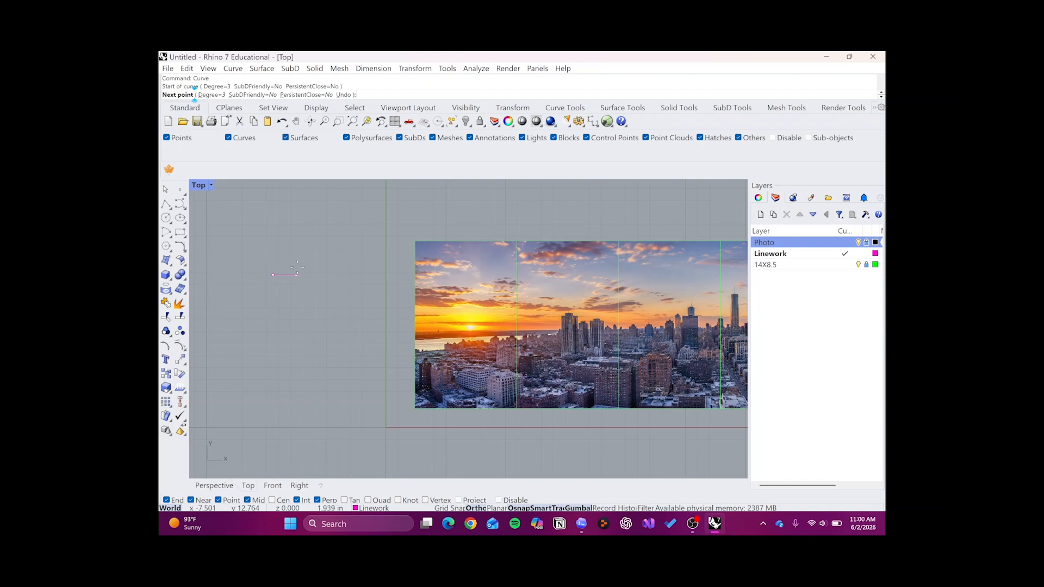
key("F8")
left_click(328, 309)
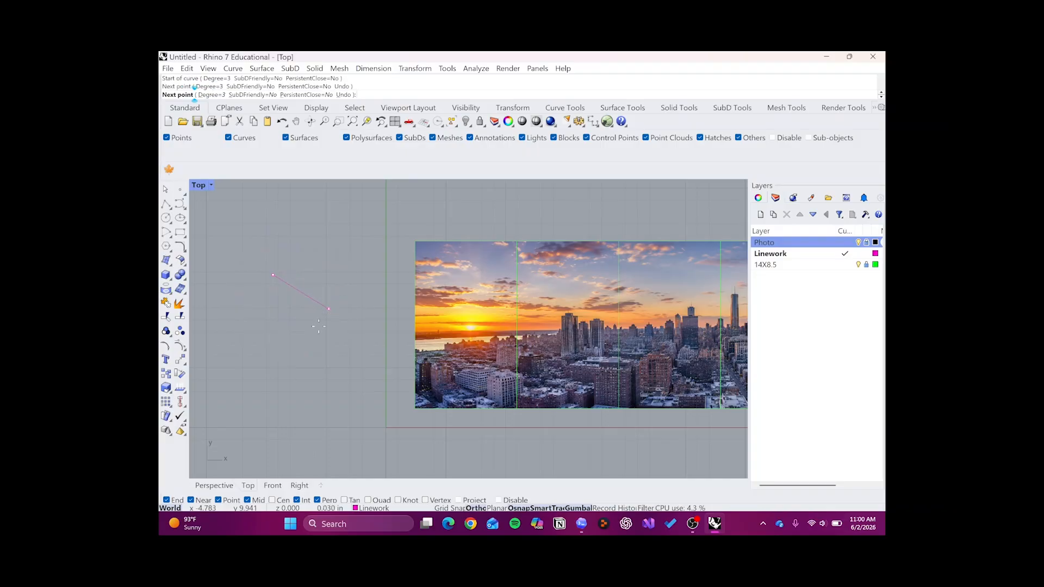
left_click(393, 364)
left_click(307, 383)
left_click(335, 279)
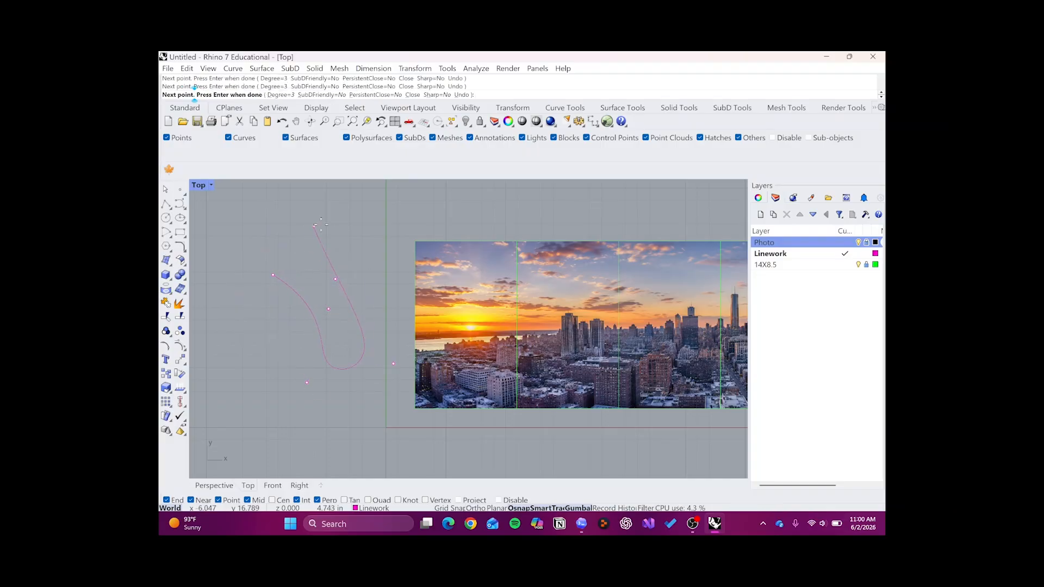
left_click(319, 225)
left_click(402, 227)
left_click(393, 200)
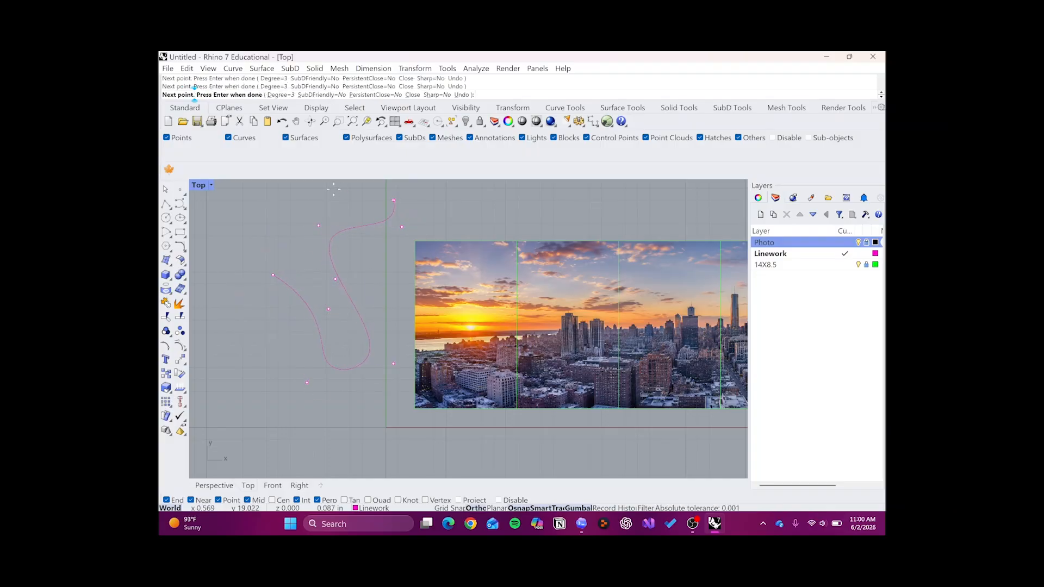
left_click(280, 201)
left_click(204, 282)
left_click(281, 383)
left_click(272, 444)
key("Escape")
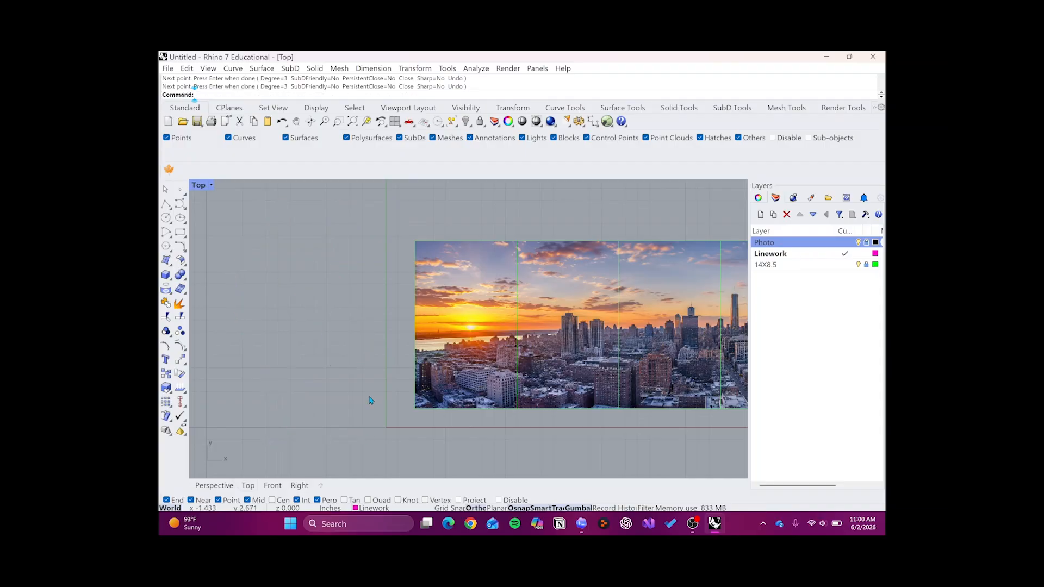
- Draw an open zigzag polyline on the Linework layer across all six frames, from the picture's left edge to its right edge
scroll(334, 360, "down", 6)
scroll(625, 375, "up", 6)
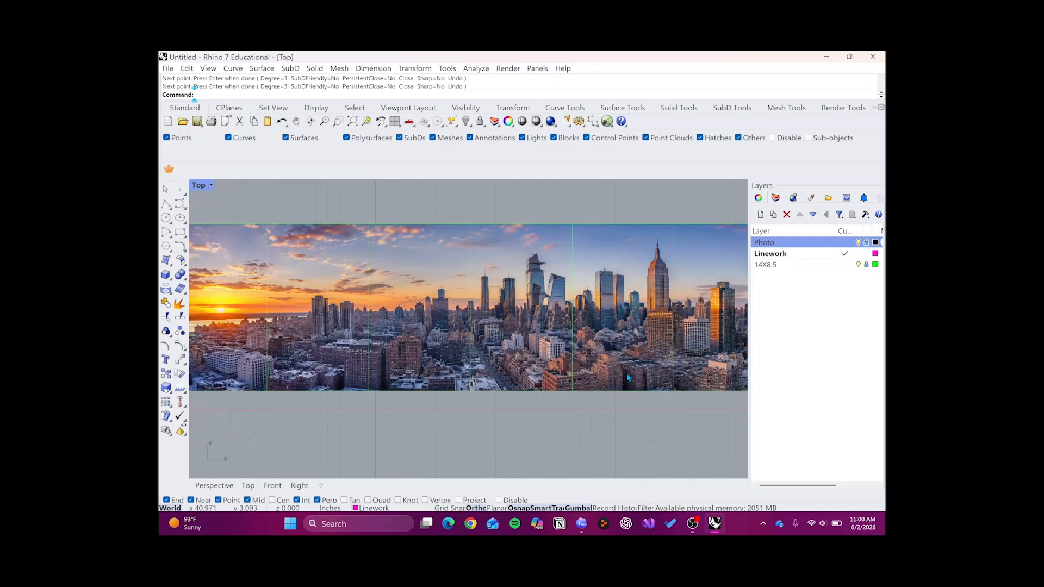
scroll(625, 376, "down", 2)
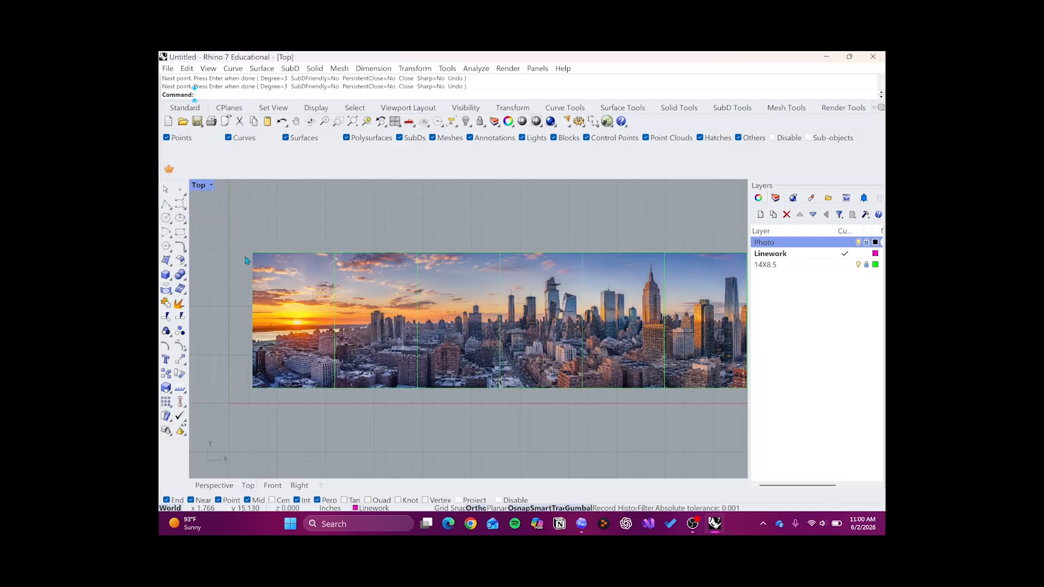
left_click(167, 205)
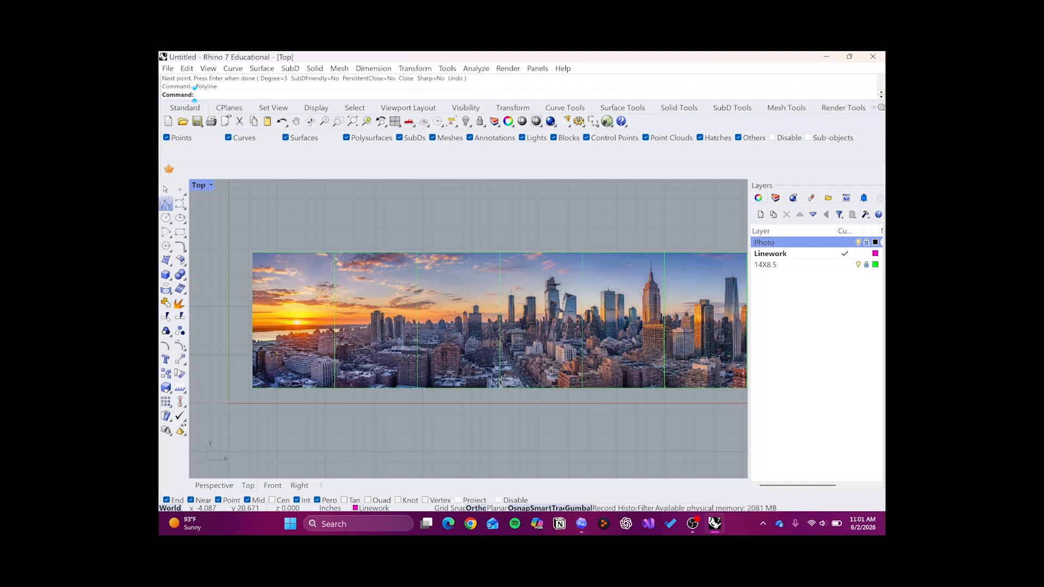
left_click(252, 283)
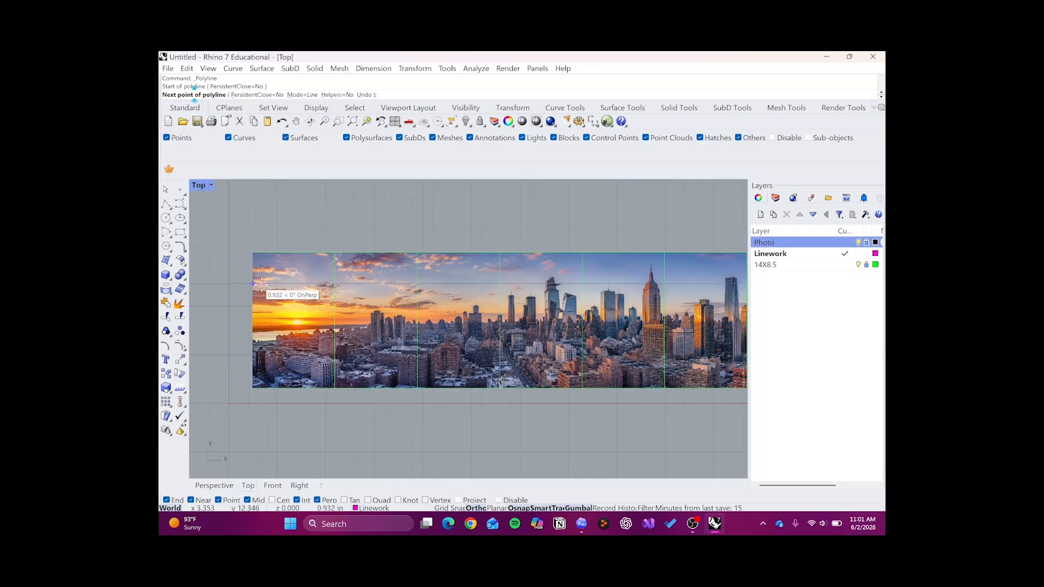
scroll(252, 283, "up", 1)
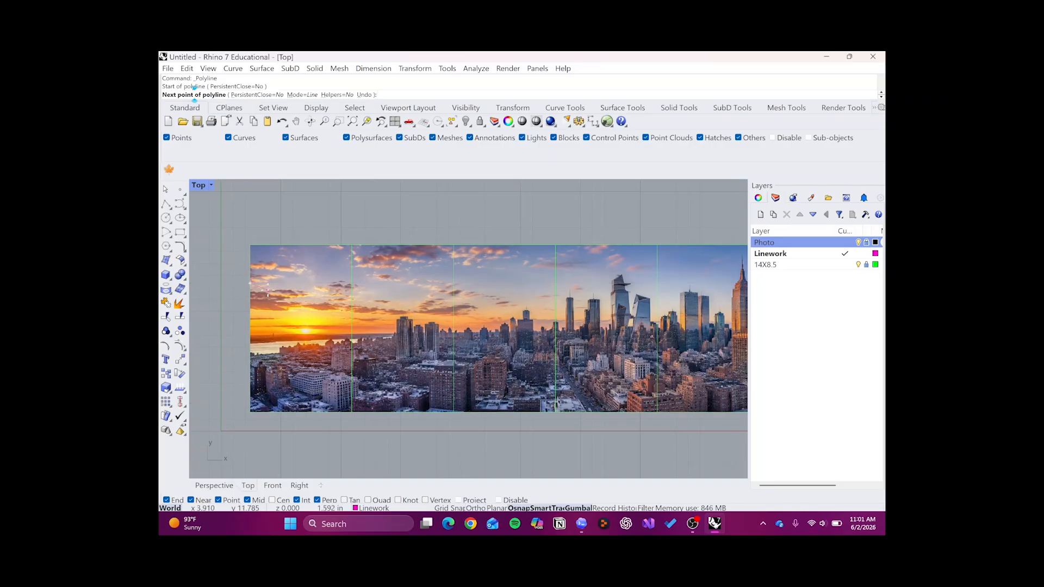
left_click(282, 270)
left_click(306, 342)
left_click(403, 330)
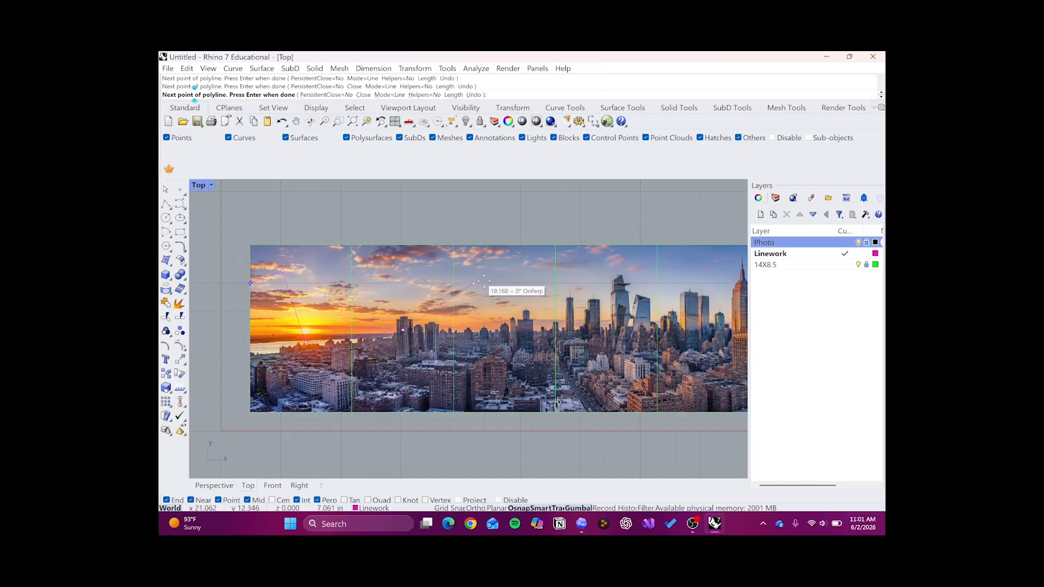
left_click(484, 283)
left_click(528, 365)
left_click(647, 327)
left_click(575, 275)
scroll(572, 277, "down", 4)
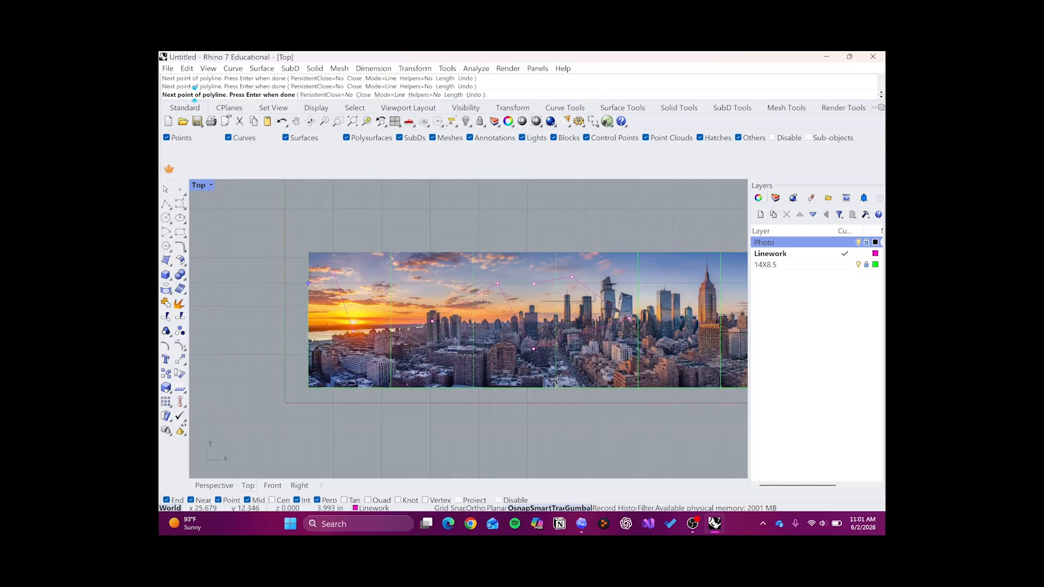
right_click_drag(574, 276, 503, 285)
scroll(582, 282, "up", 2)
left_click(566, 286)
left_click(584, 346)
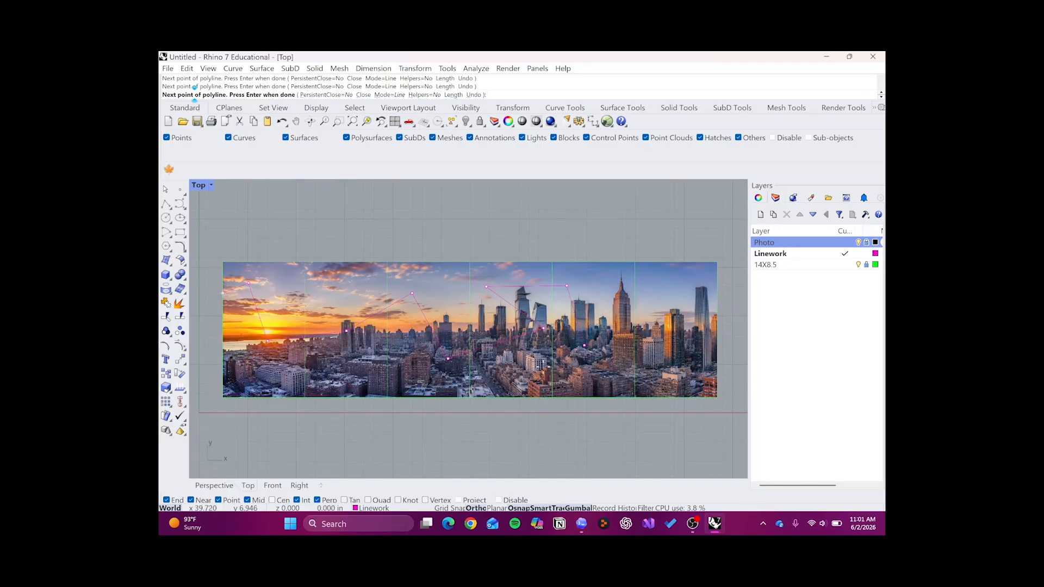
left_click(543, 371)
left_click(594, 374)
left_click(621, 312)
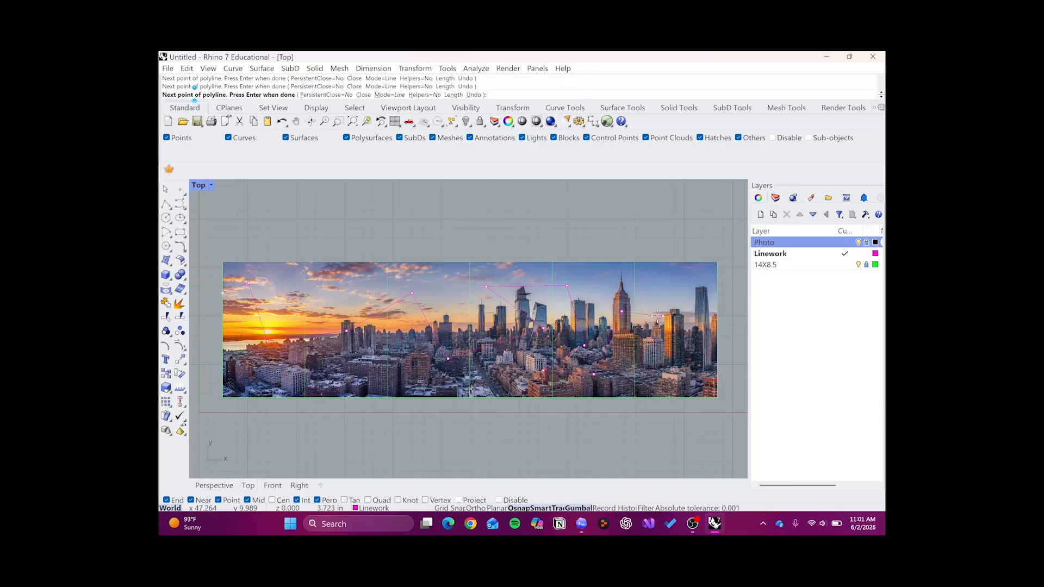
left_click(658, 315)
left_click(683, 352)
left_click(717, 361, "shift")
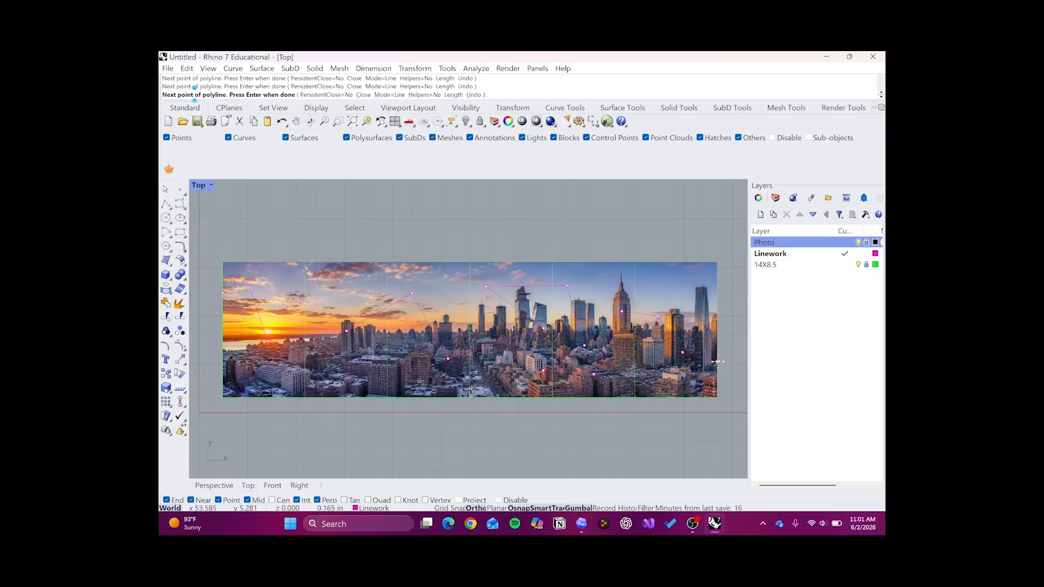
key("Return")
- Draw a wavy open degree 3 control-point curve across all six frames, from the picture's lower left edge to its lower right edge
scroll(575, 321, "down", 2)
scroll(473, 344, "up", 2)
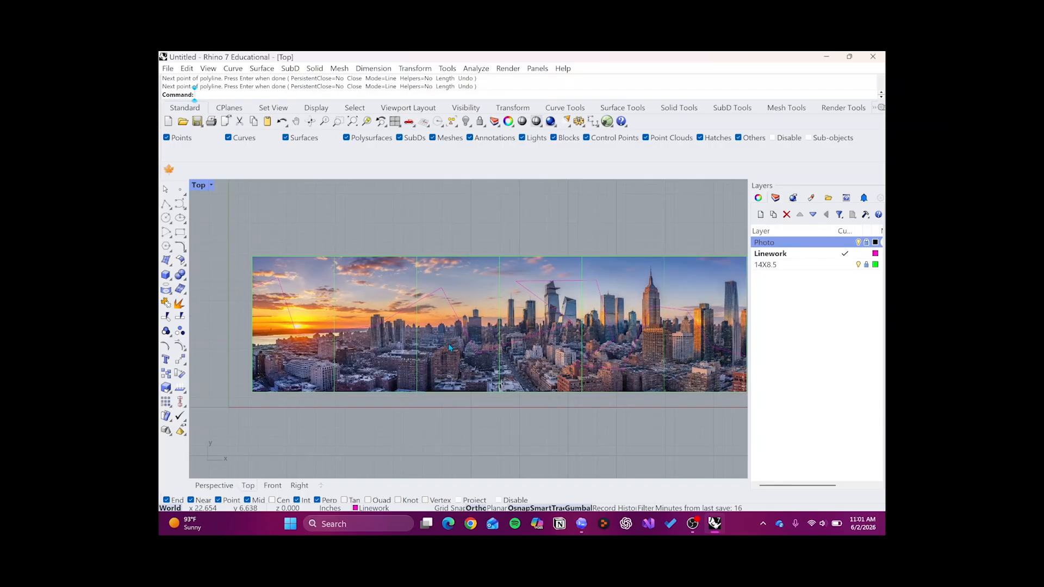
middle_click(586, 346)
scroll(513, 242, "down", 1)
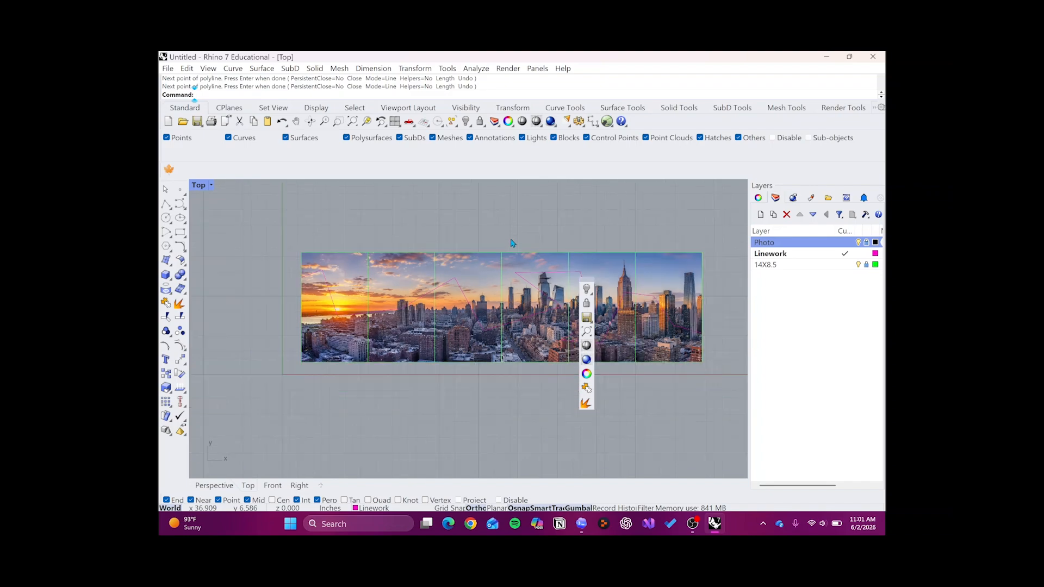
scroll(525, 236, "up", 1)
right_click_drag(553, 250, 531, 250)
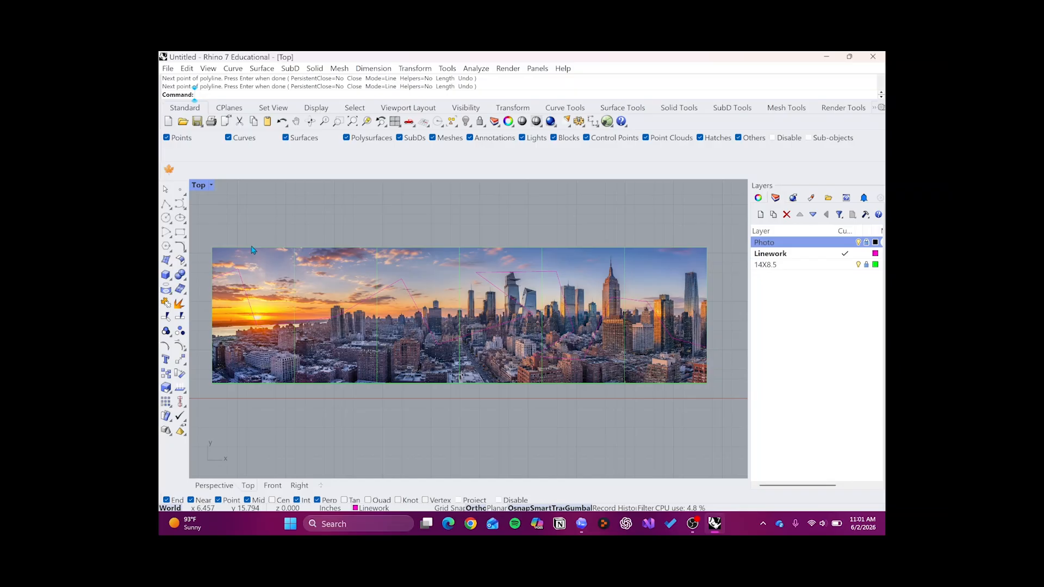
type("urve")
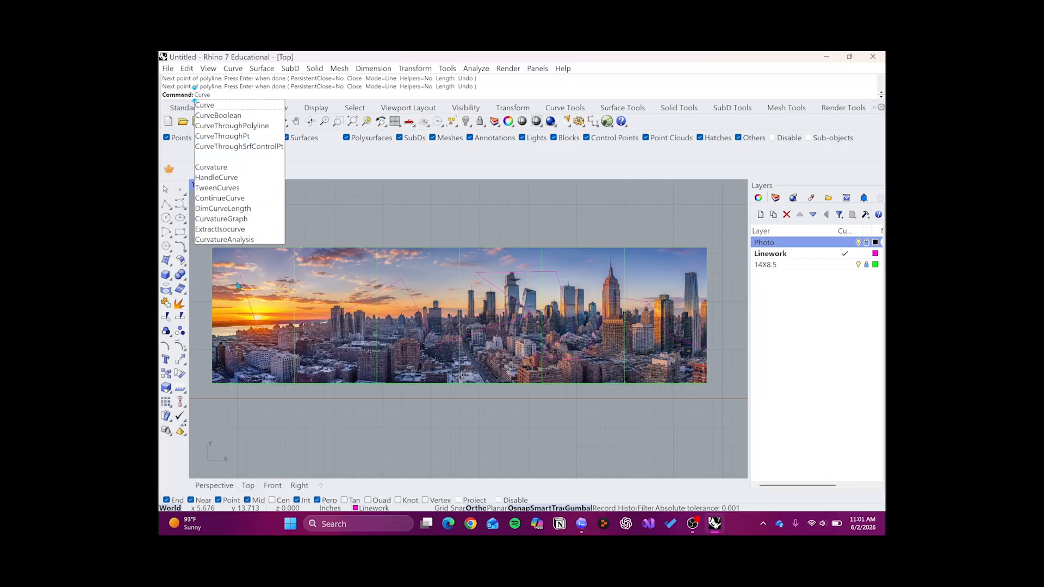
key("Return")
left_click(212, 349)
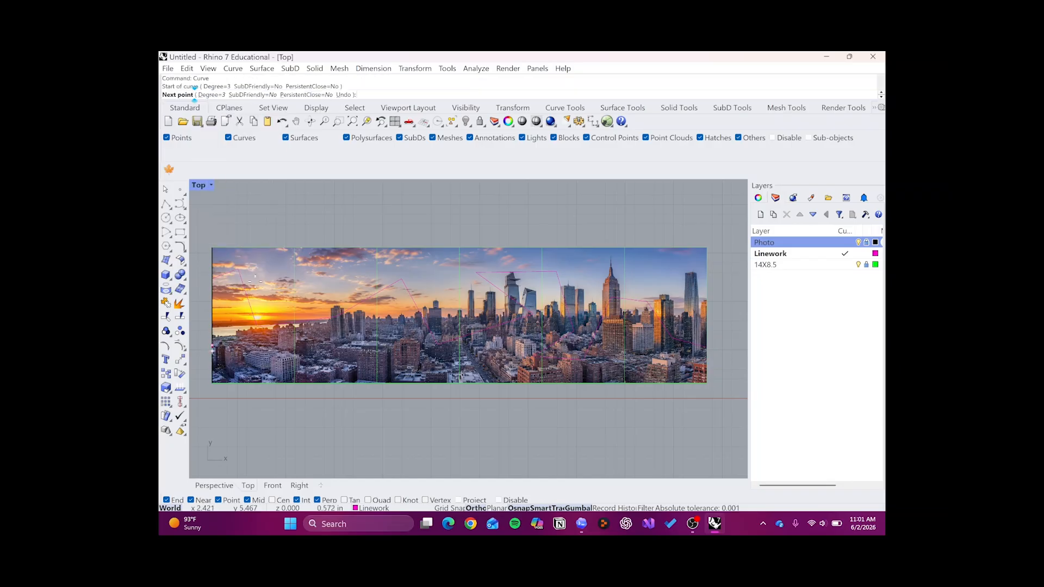
left_click(259, 278)
left_click(317, 342)
left_click(377, 360)
left_click(425, 322)
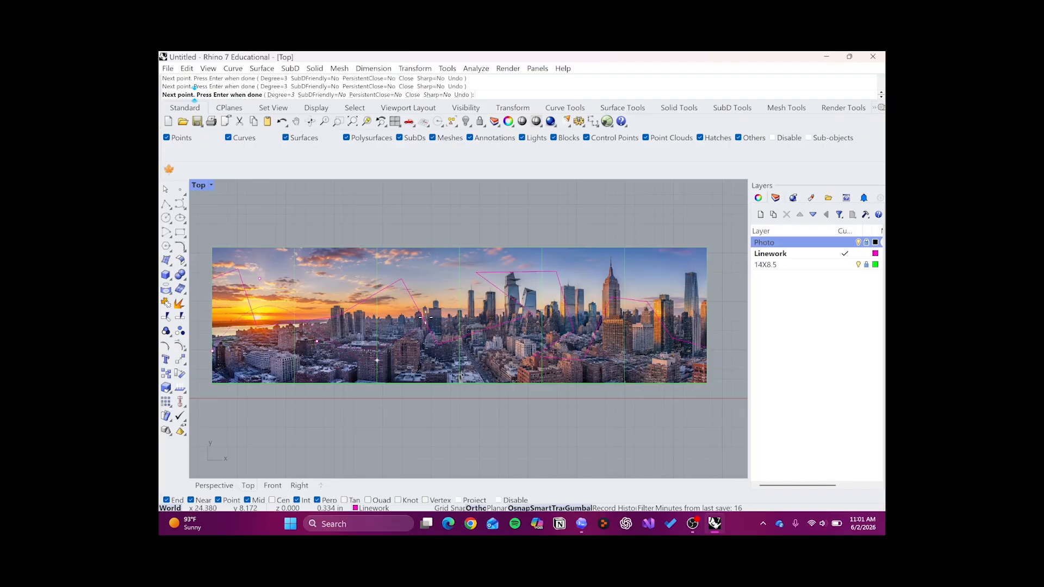
left_click(456, 299)
left_click(524, 308)
left_click(525, 352)
left_click(618, 344)
left_click(633, 286)
left_click(678, 279)
left_click(678, 358)
left_click(711, 364)
key("Return")
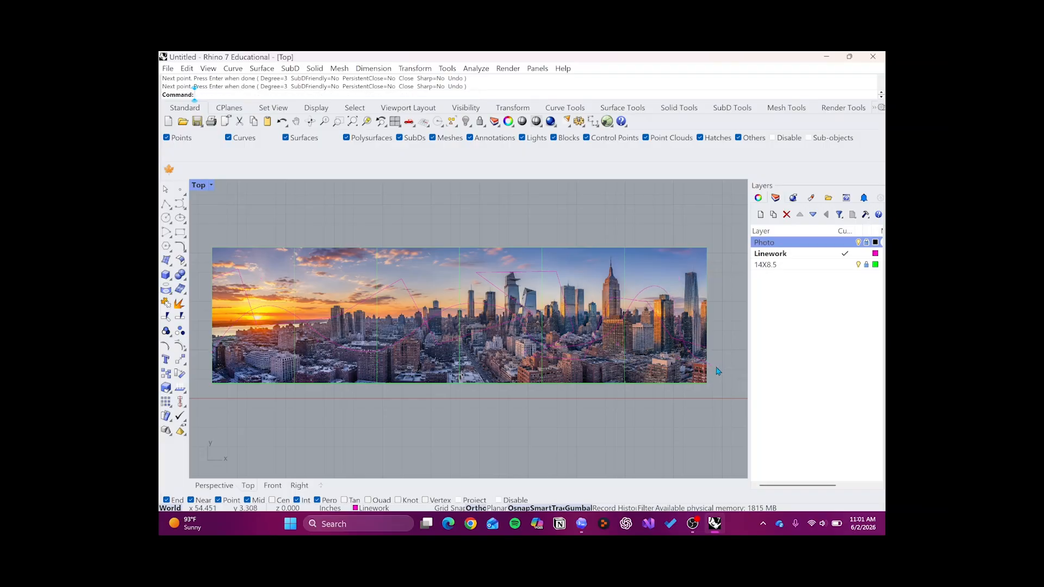
- Unlock the 14X8.5 layer so its frames can be used to cut the wavy curve's overhanging end
scroll(714, 370, "up", 6)
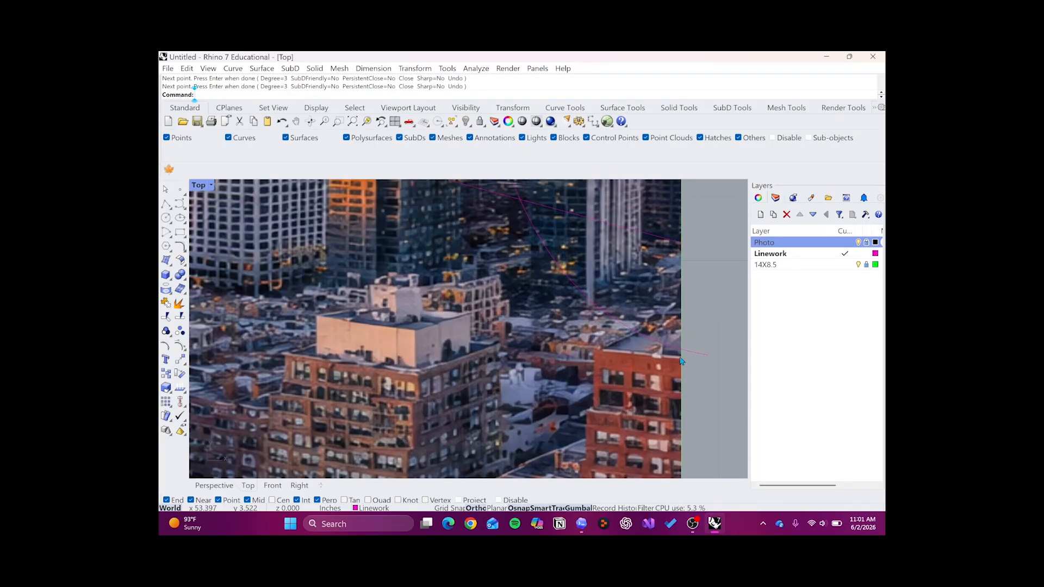
scroll(681, 361, "down", 3)
scroll(687, 359, "up", 4)
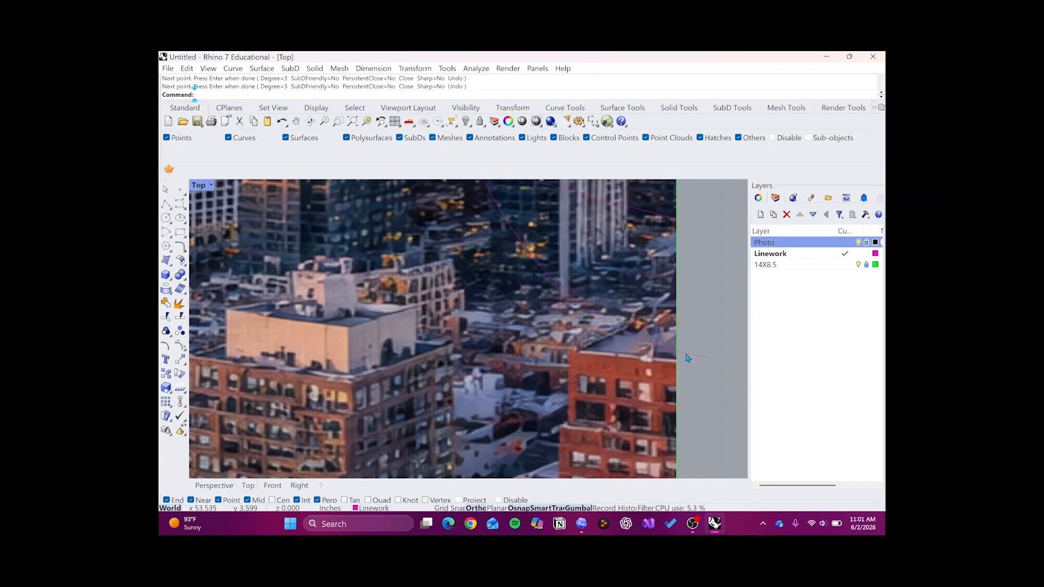
left_click(686, 358)
scroll(686, 357, "down", 1)
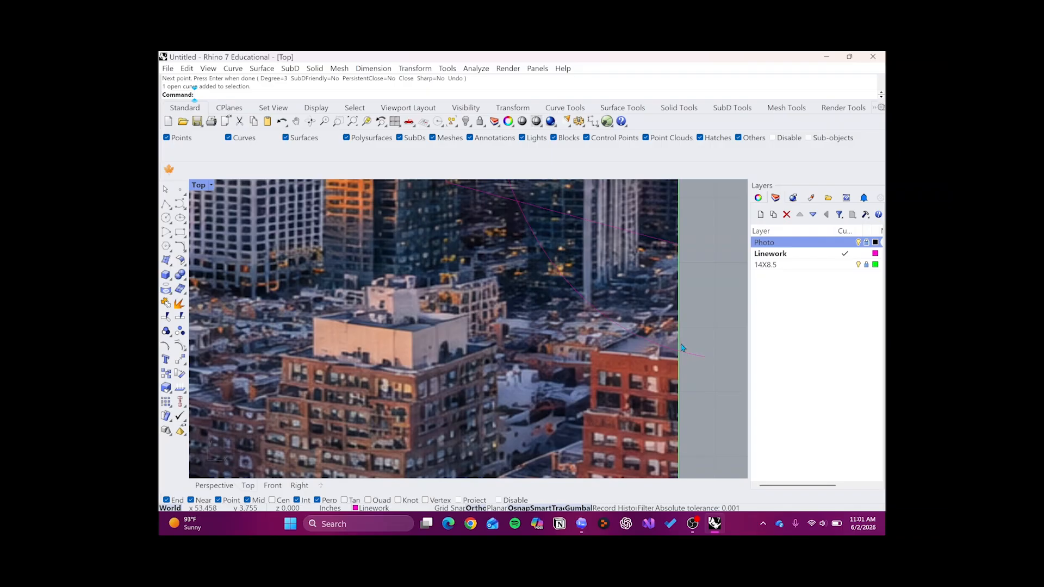
scroll(683, 348, "up", 4)
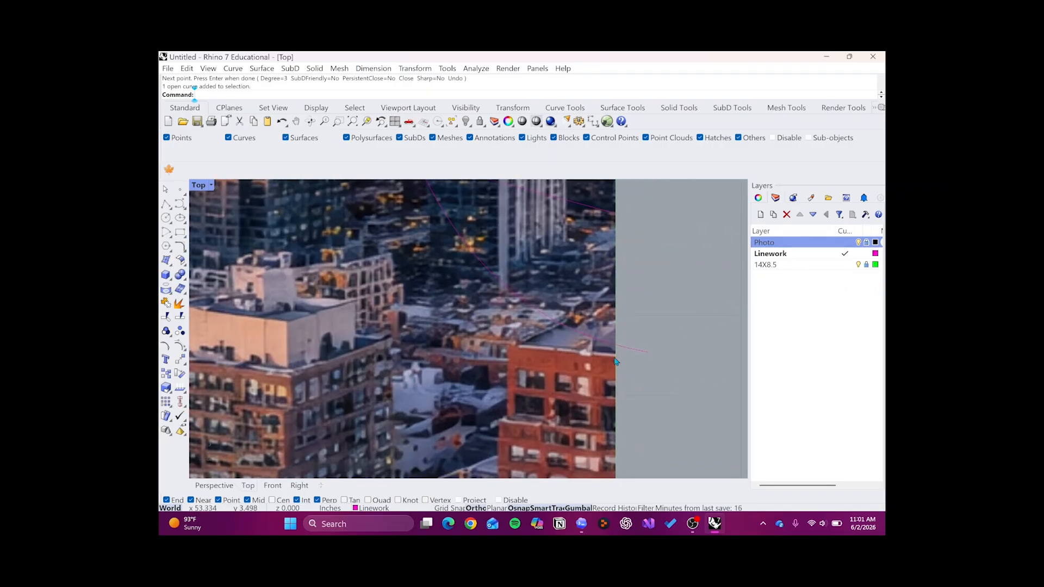
left_click(867, 268)
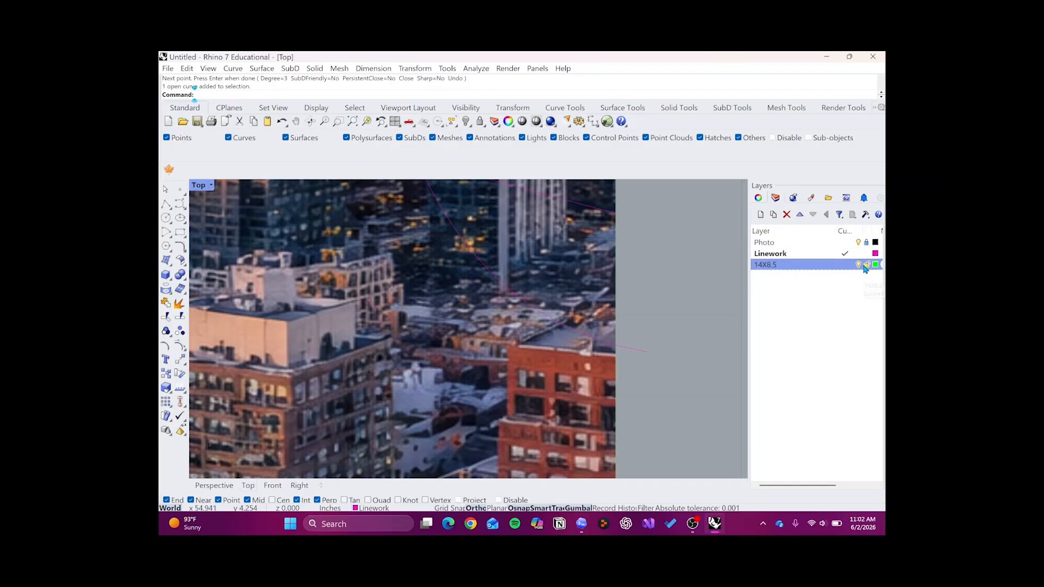
- Try trimming the wavy curve's overhanging end against the last frame's right edge, and undo the trim
key("Up")
key("Return")
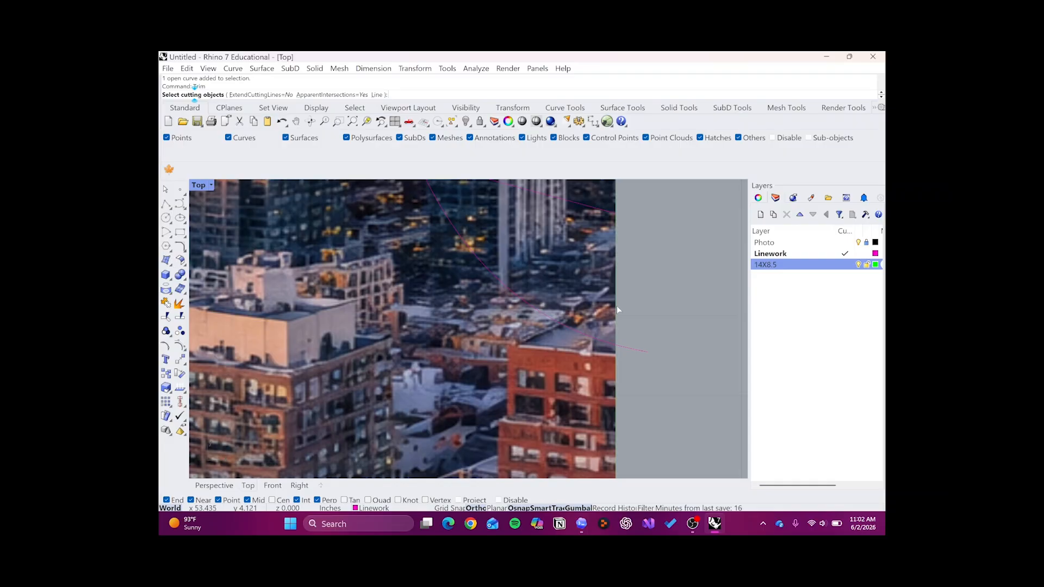
left_click(617, 307)
key("Return")
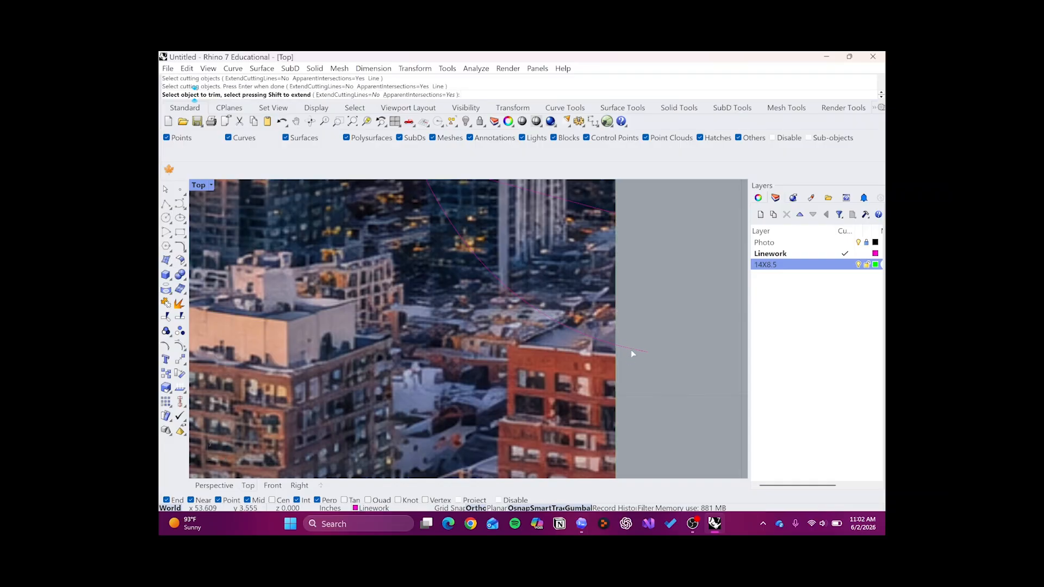
left_click(633, 350)
key("Return")
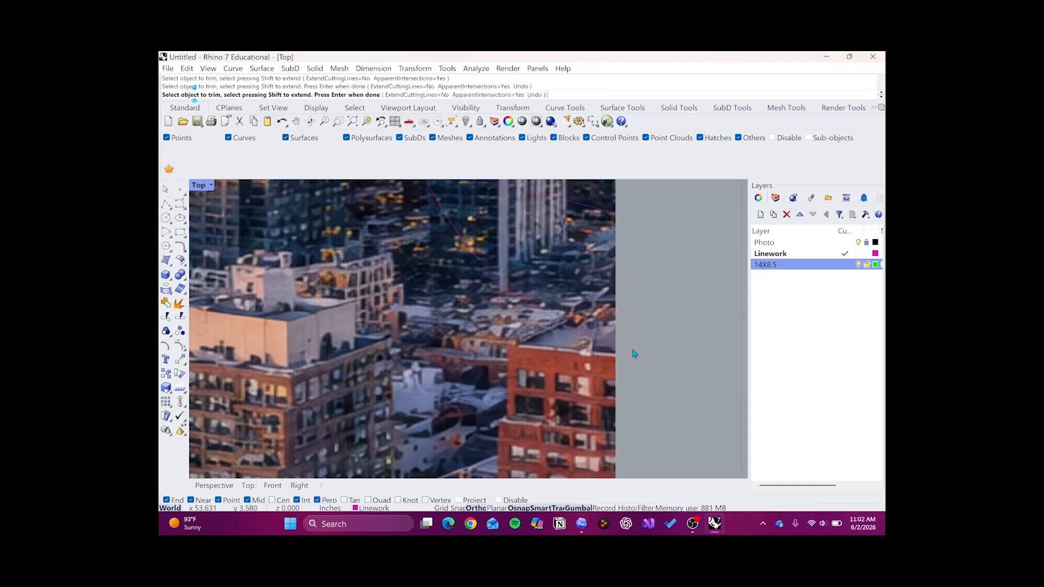
key("ctrl+z")
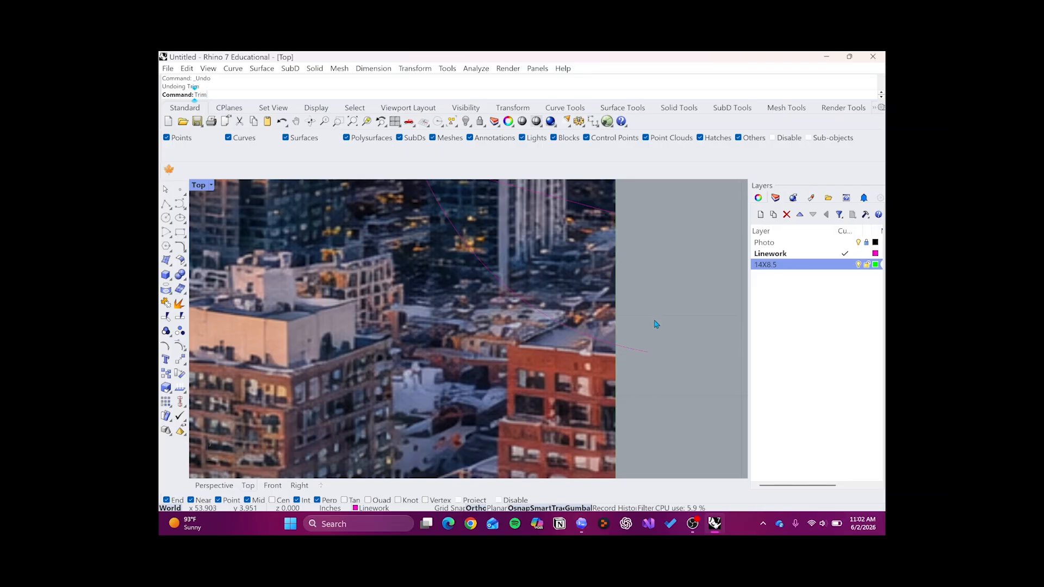
- Trim off the wavy curve's end beyond the picture, using the last frame's right edge as the cutting object
key("Return")
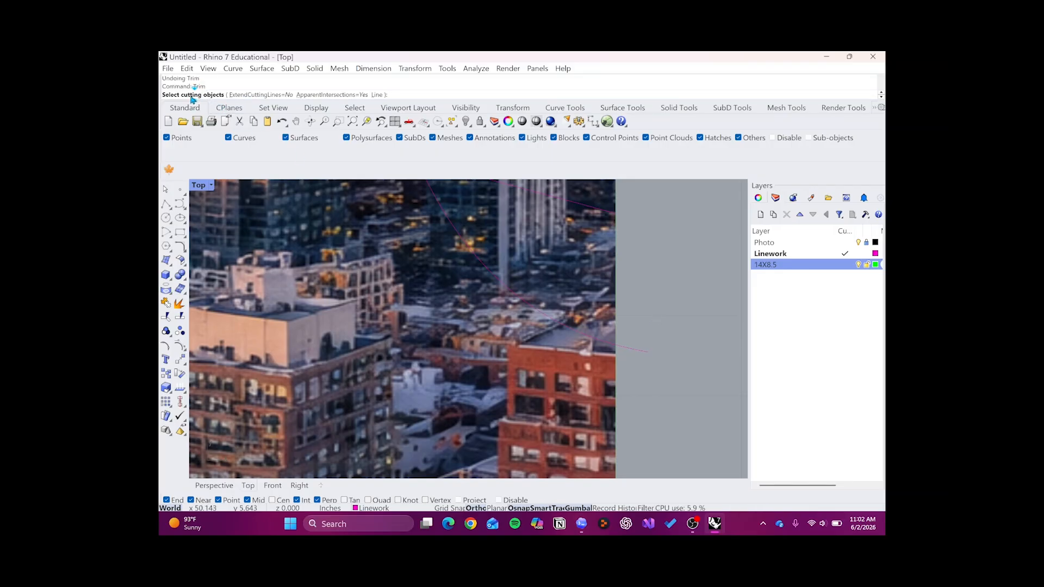
left_click(617, 308)
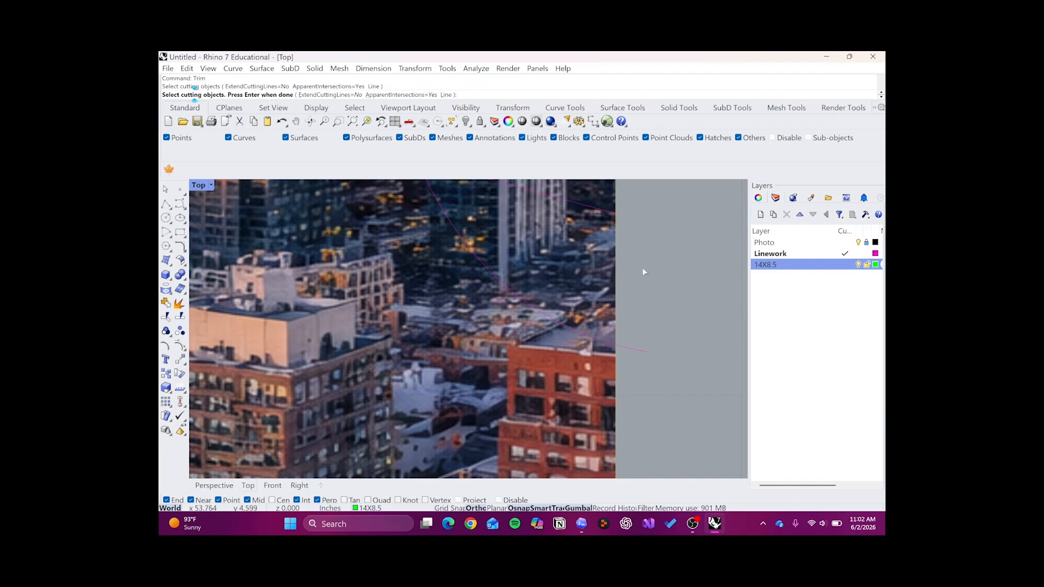
key("Return")
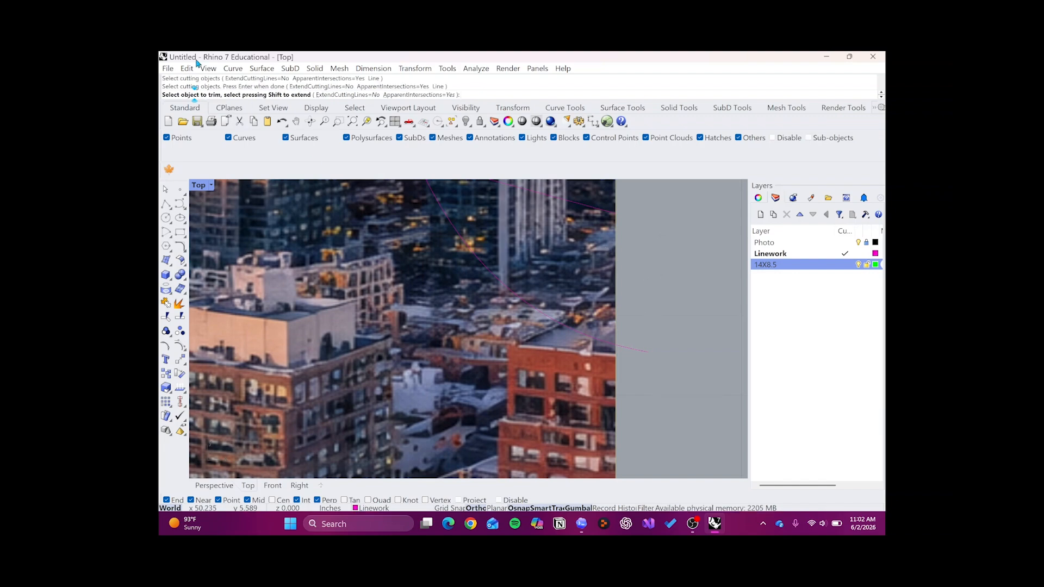
left_click(631, 348)
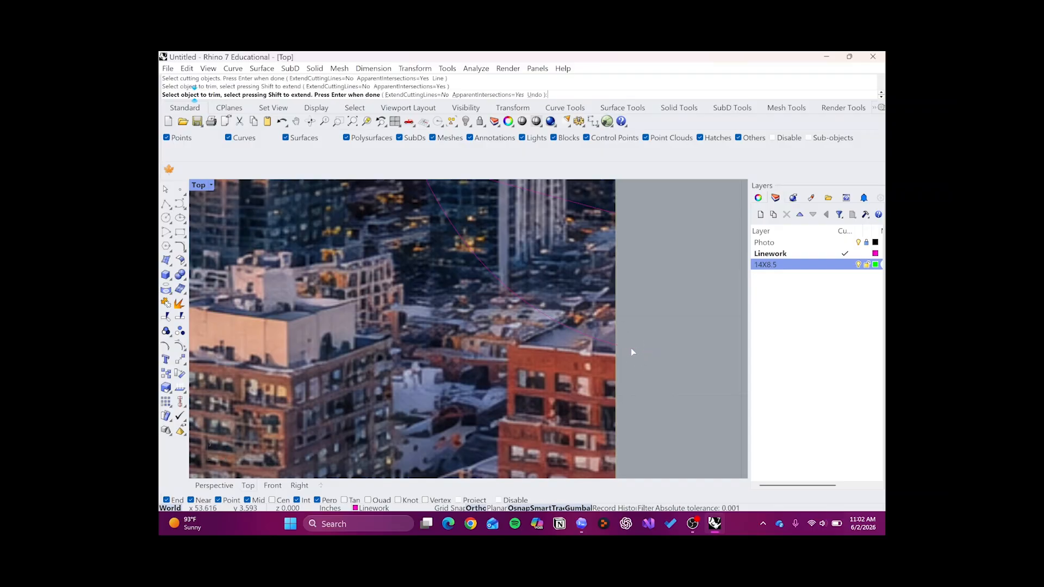
key("Return")
- Hide the Photo layer to examine the trimmed linework across the six frames, and turn the layer back on
scroll(632, 344, "down", 5)
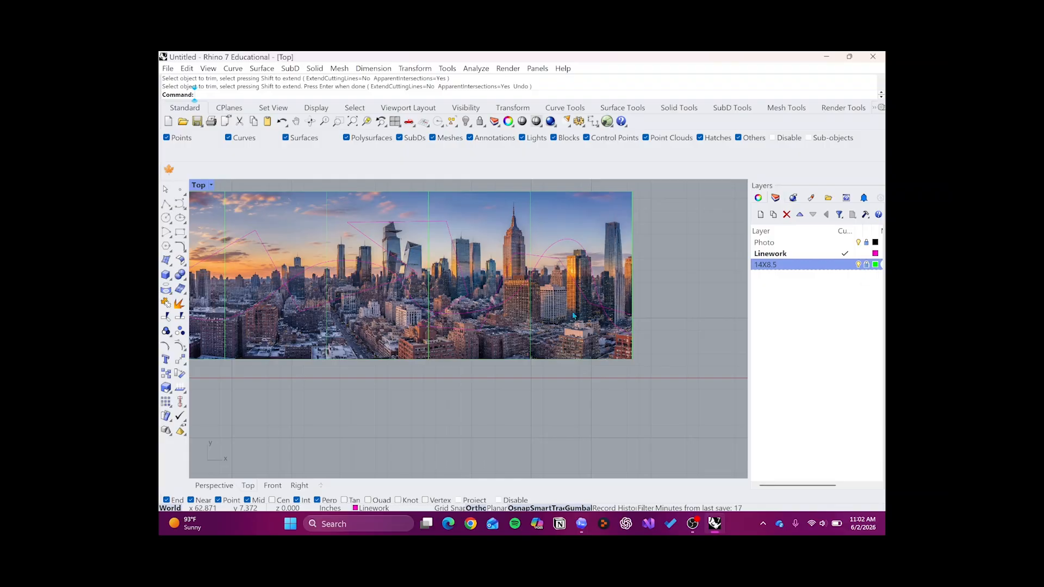
scroll(575, 315, "down", 3)
scroll(371, 300, "up", 2)
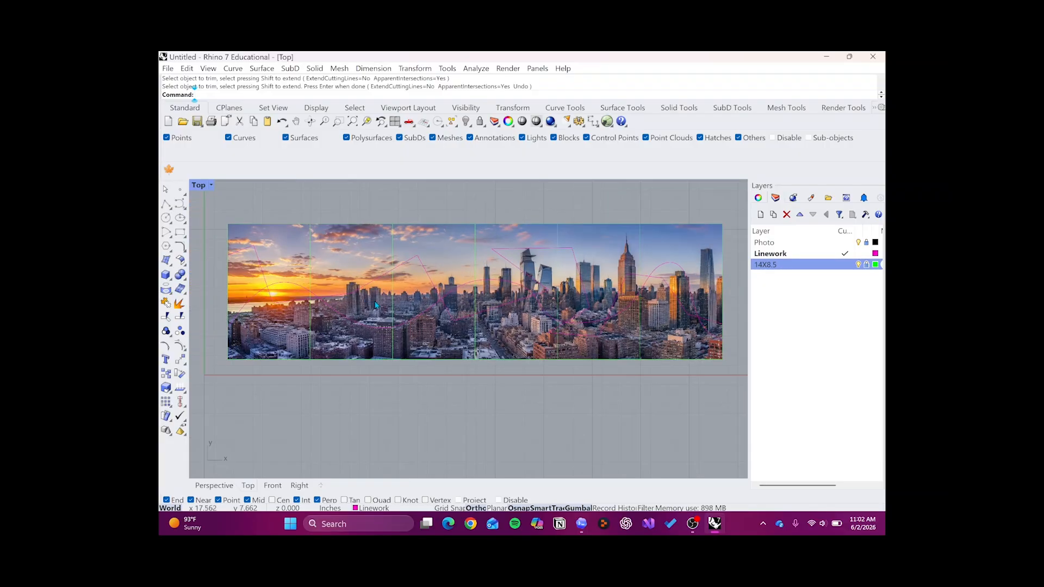
right_click_drag(461, 292, 394, 297)
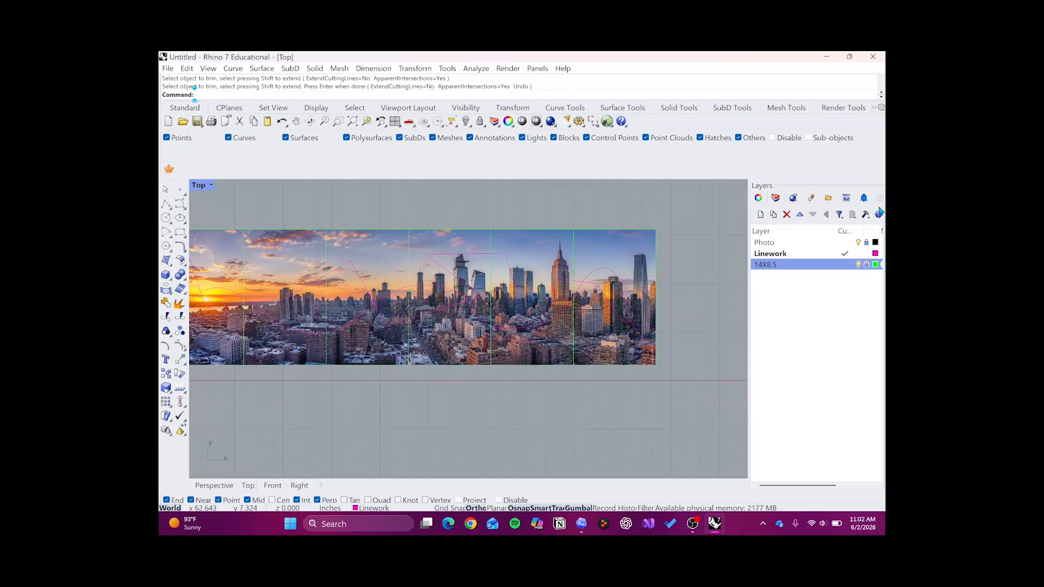
left_click(859, 244)
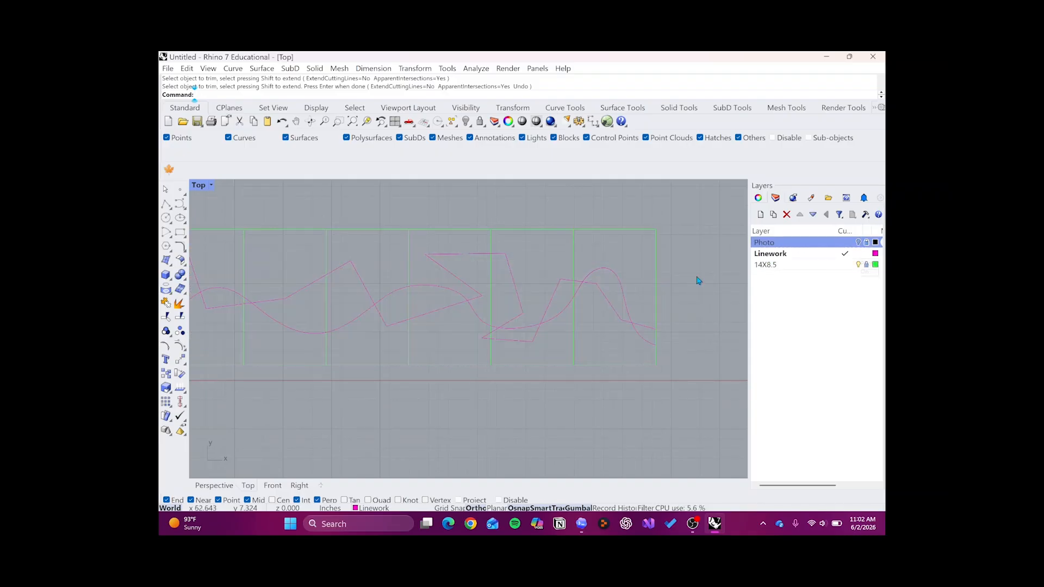
scroll(476, 321, "down", 2)
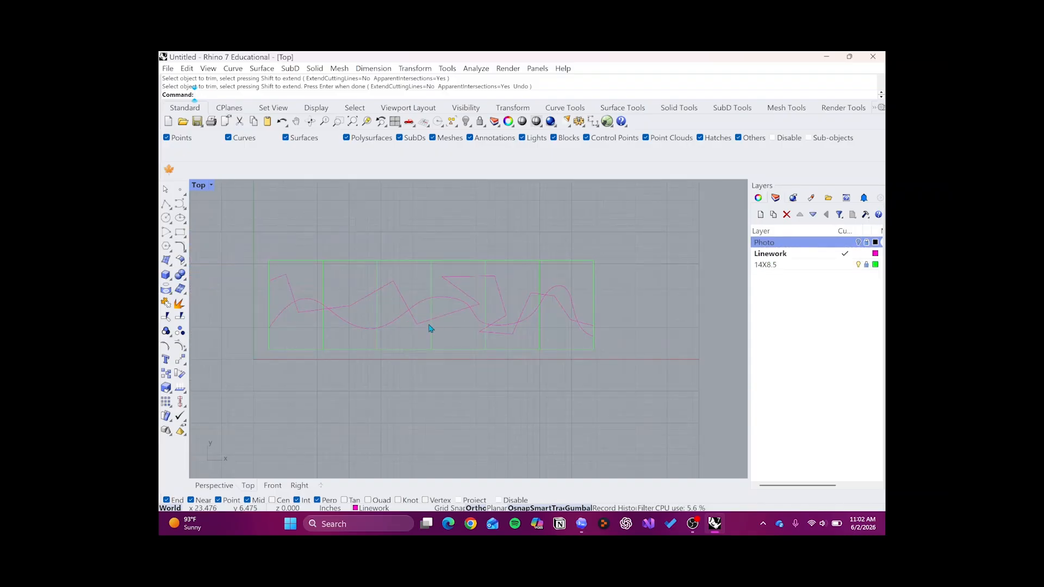
left_click_drag(554, 269, 525, 263)
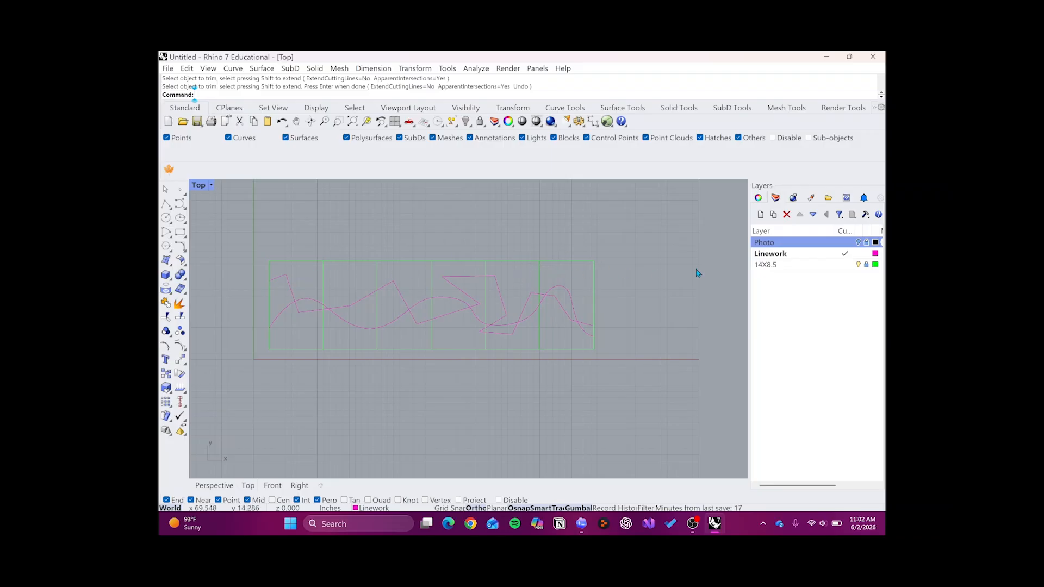
left_click(858, 243)
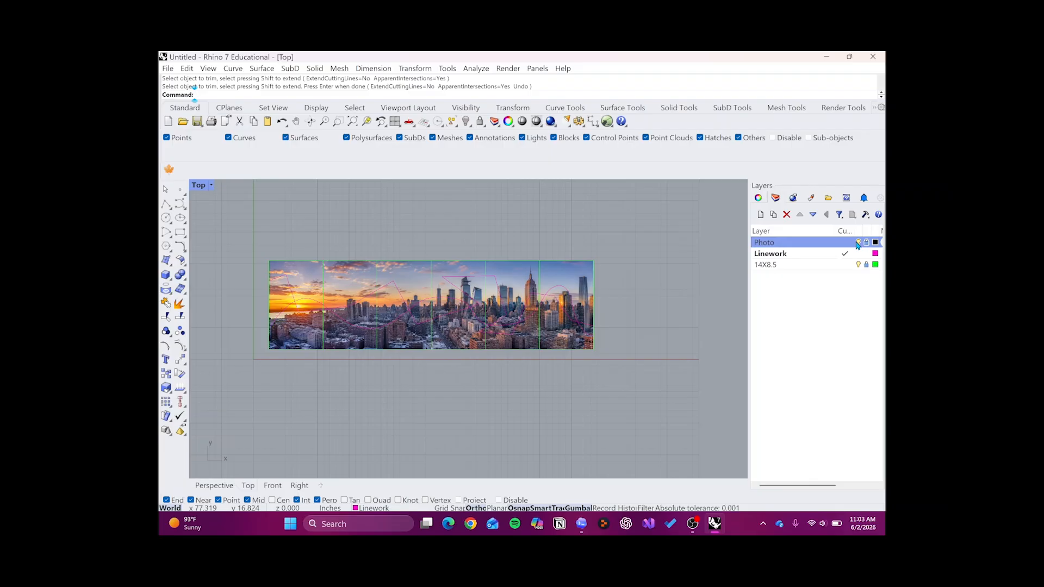
- Save the model in the Downloads folder as a Rhino 7 3D model named Panoramic Rep Linework
left_click(168, 69)
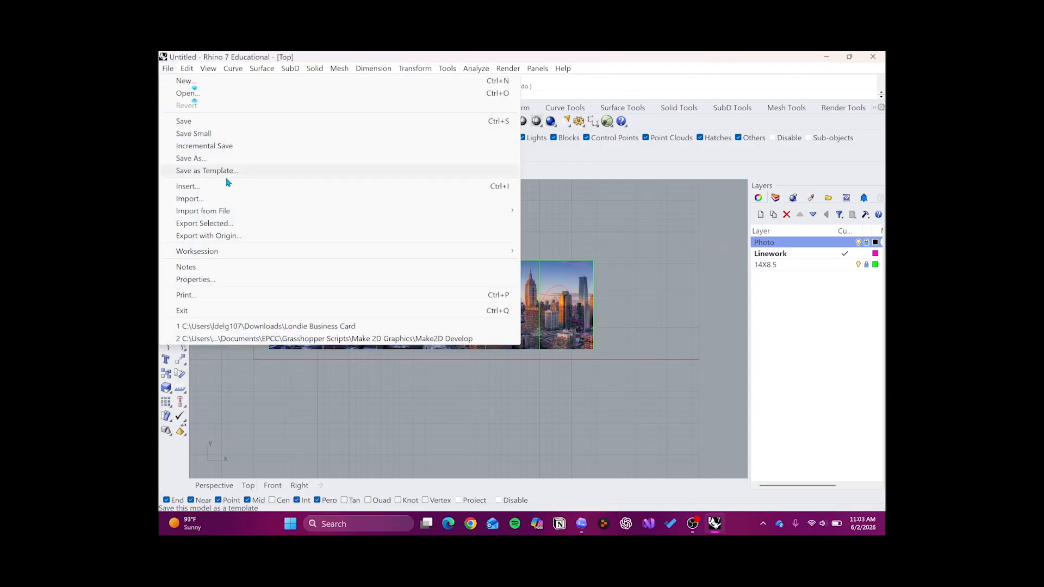
left_click(184, 120)
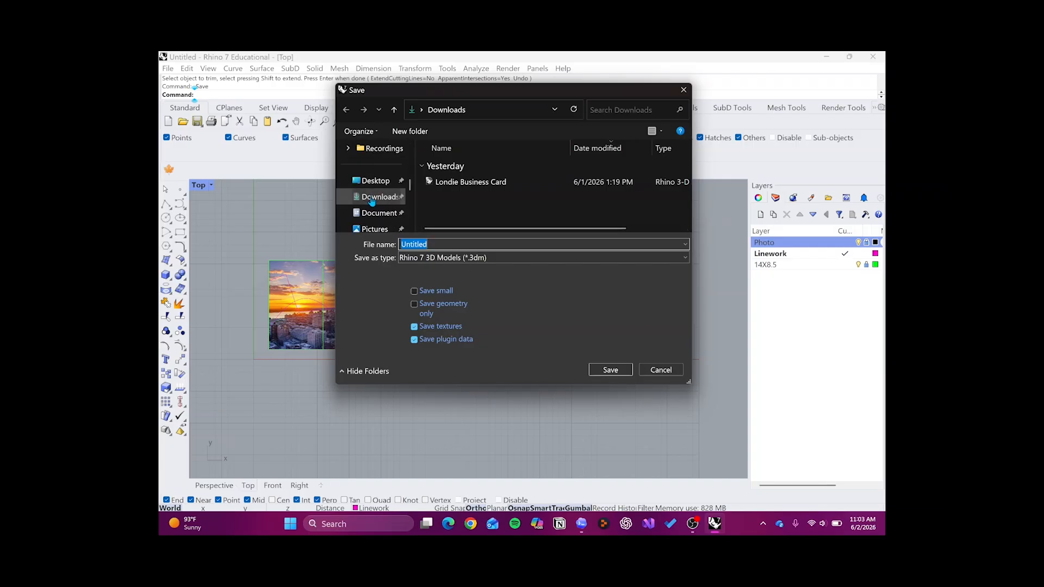
scroll(371, 202, "down", 1)
left_click(379, 149)
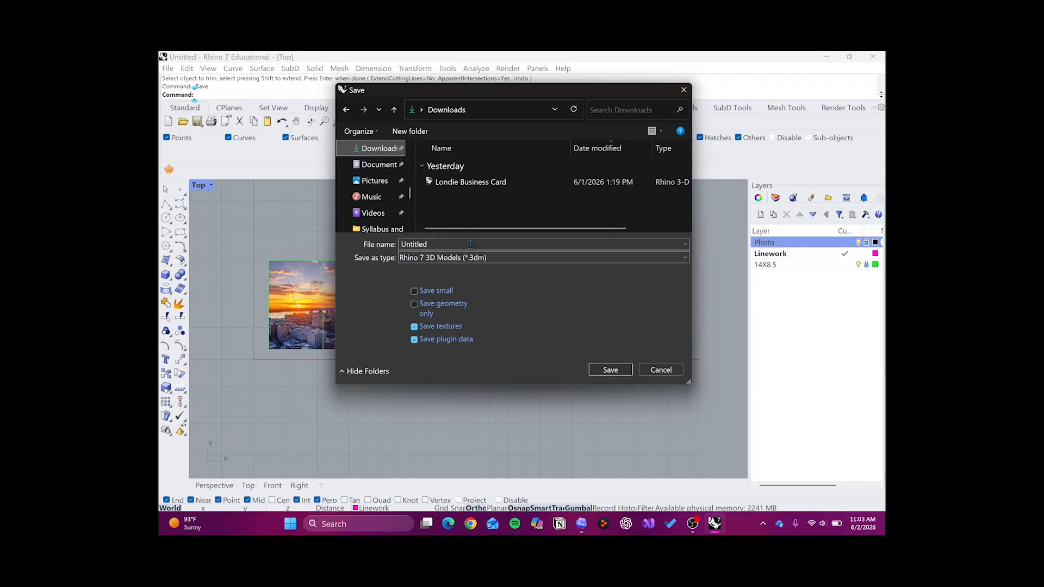
double_click(413, 245)
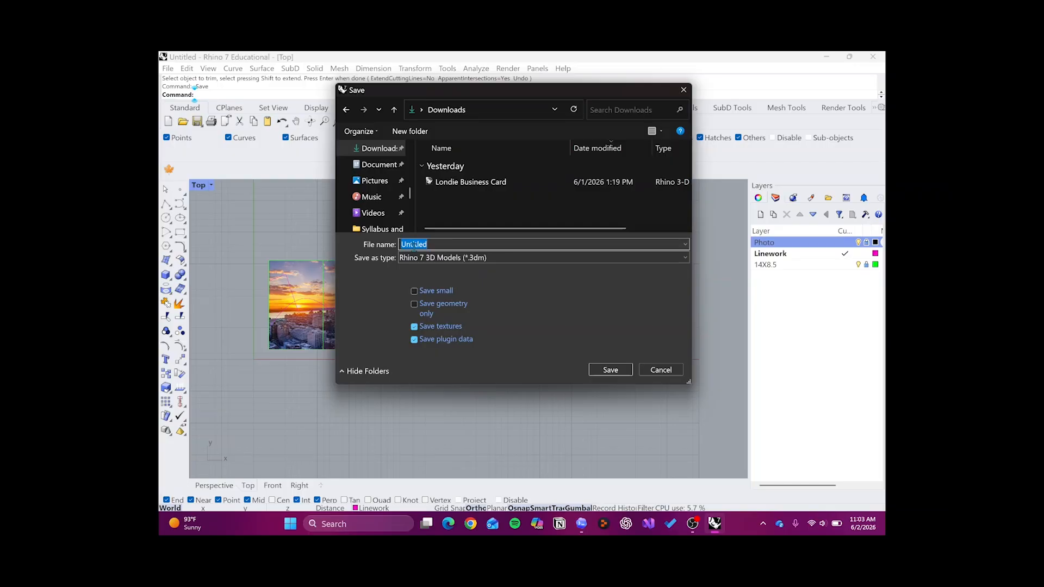
type("Panora")
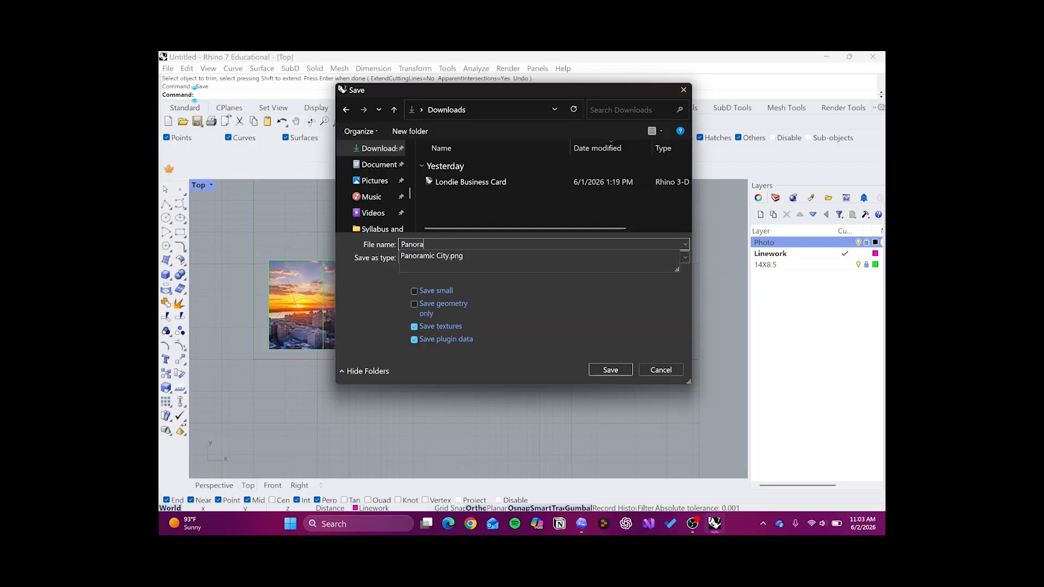
type("mic R")
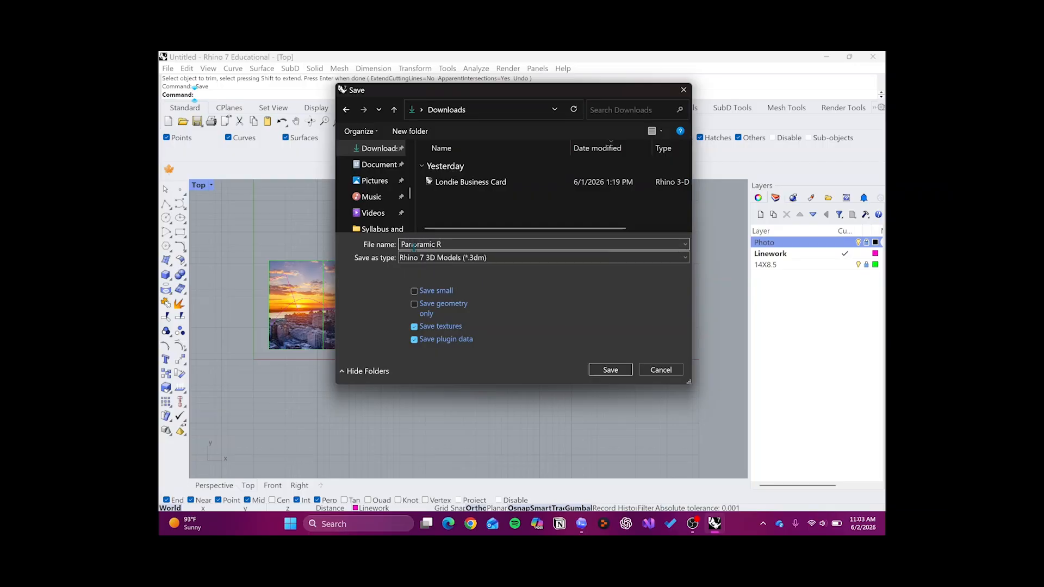
type("E")
type("p Linework")
left_click(611, 371)
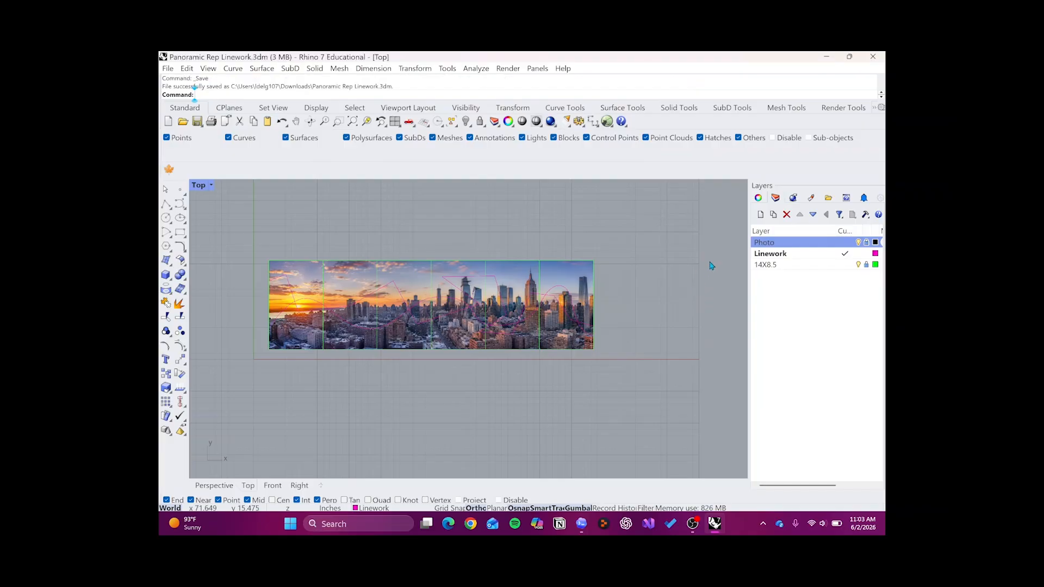
- Hide the Photo layer and unlock the 14X8.5 layer
left_click(858, 242)
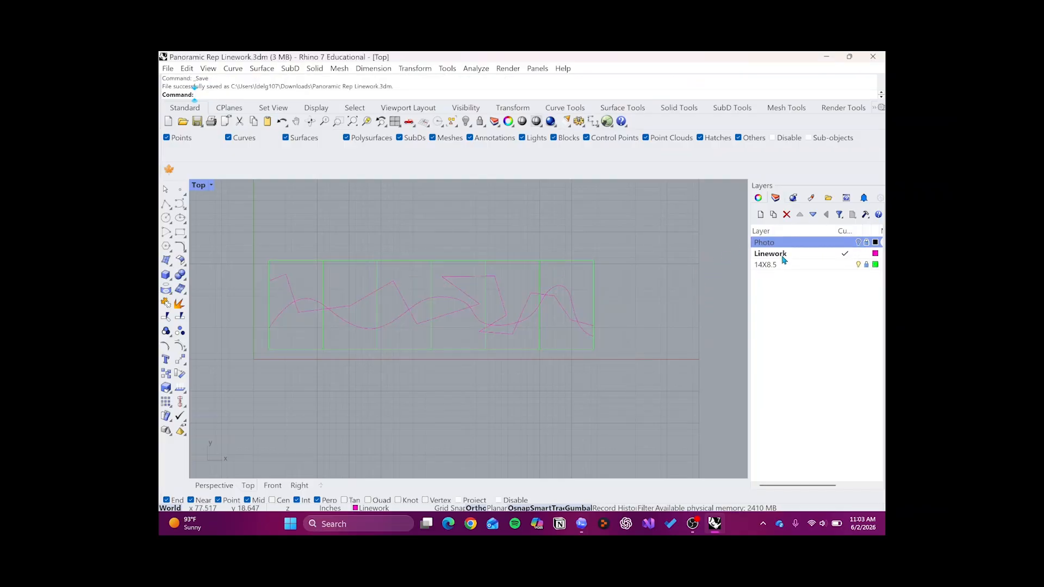
left_click(867, 266)
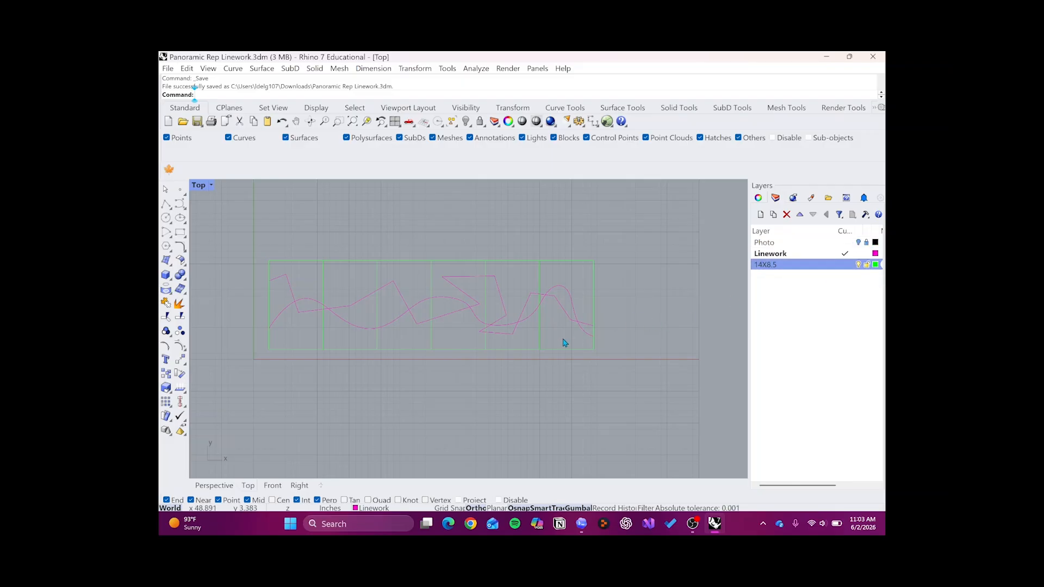
- Try window-selecting the frames together with the linework, and clear the selection
scroll(414, 343, "up", 2)
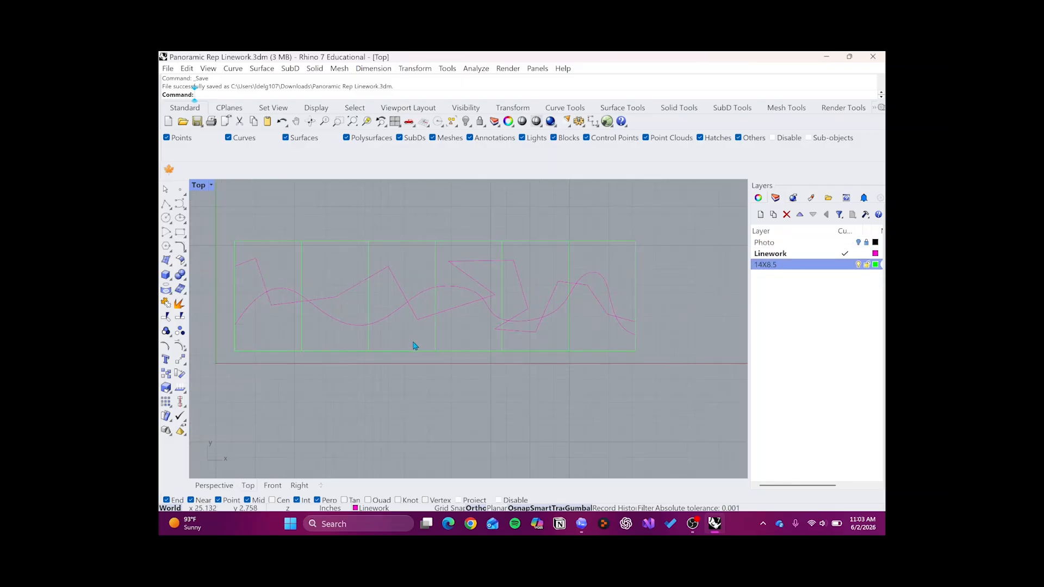
scroll(556, 288, "down", 2)
scroll(557, 291, "down", 1)
left_click_drag(629, 235, 272, 373)
left_click(656, 218)
left_click_drag(402, 221, 343, 292)
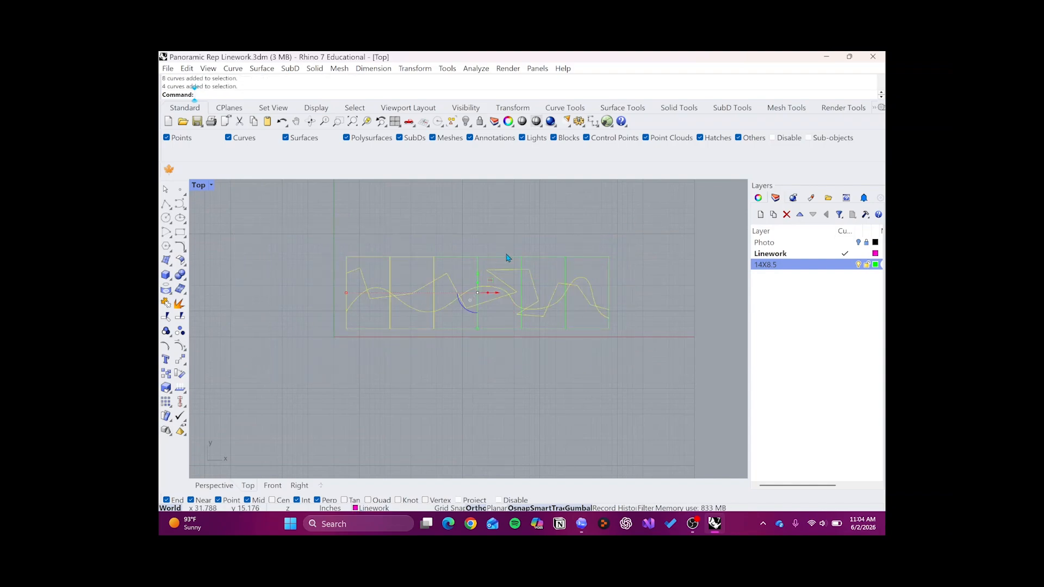
left_click(617, 234)
left_click_drag(617, 234, 315, 349)
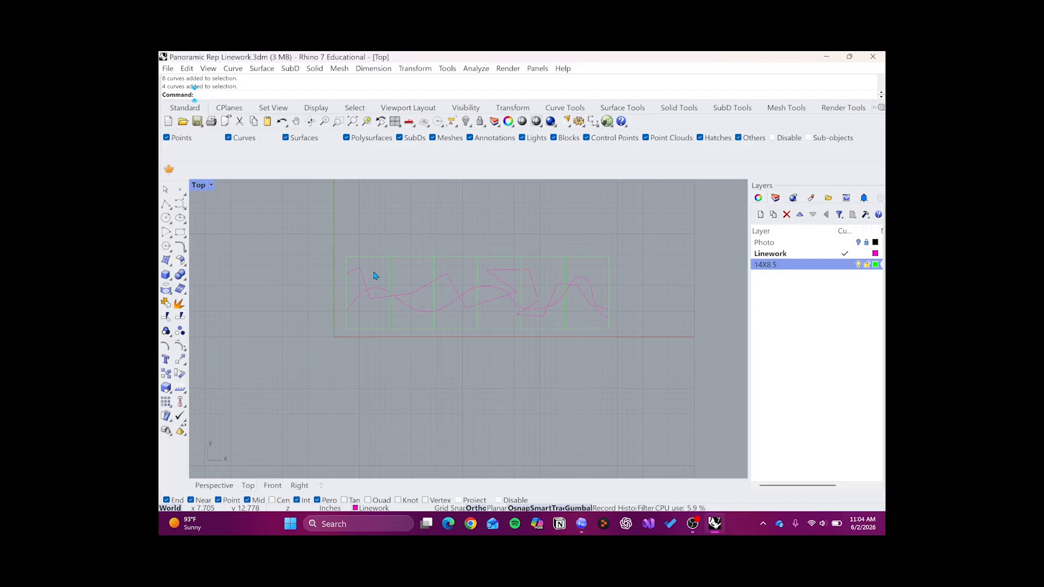
- Pick the zigzag polyline and the wavy curve individually, ending with the wavy curve selected
scroll(374, 276, "up", 2)
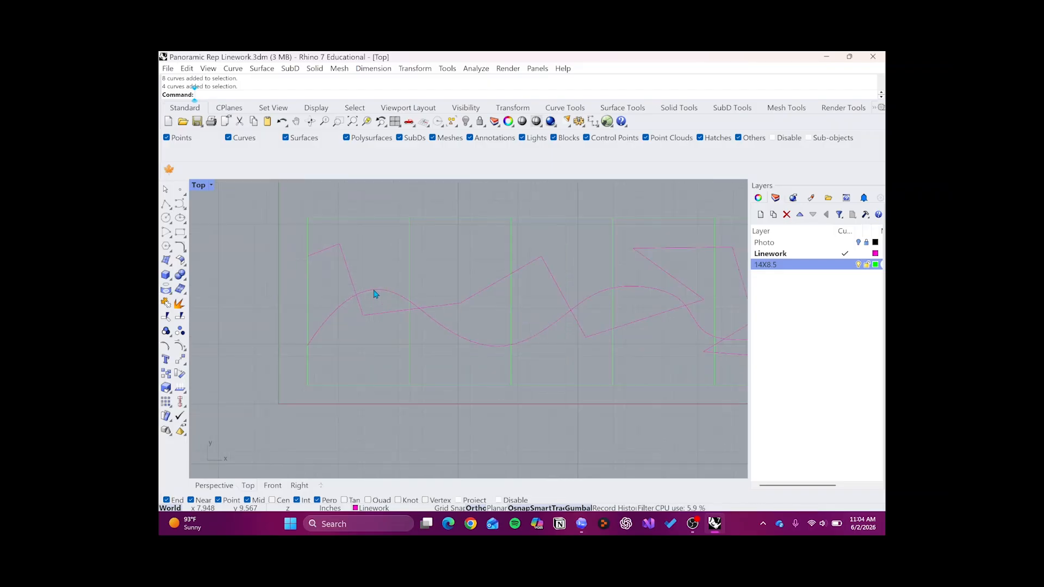
left_click(373, 293)
scroll(417, 298, "up", 2)
key("Escape")
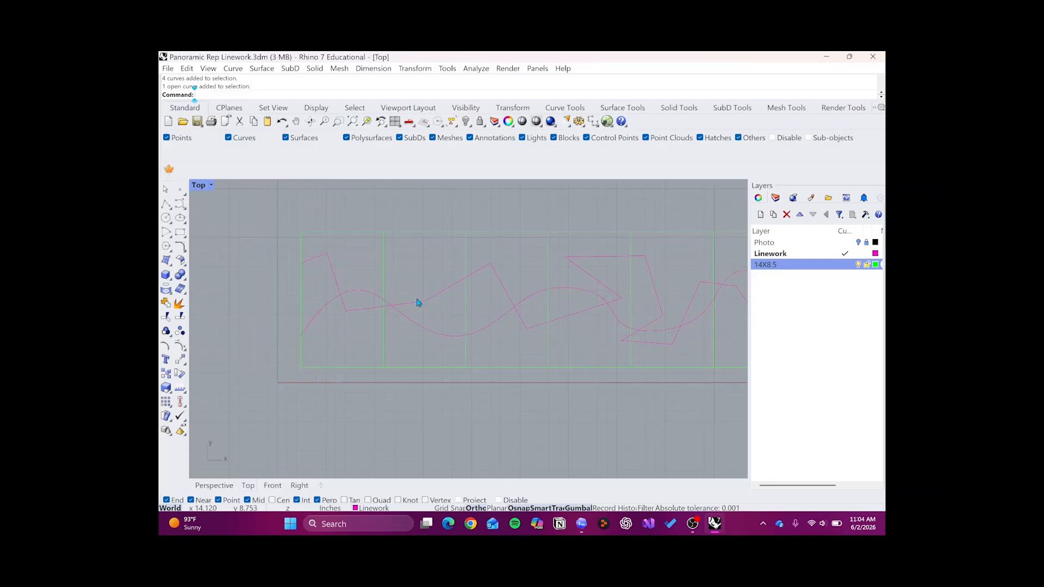
left_click(479, 277)
left_click(496, 327)
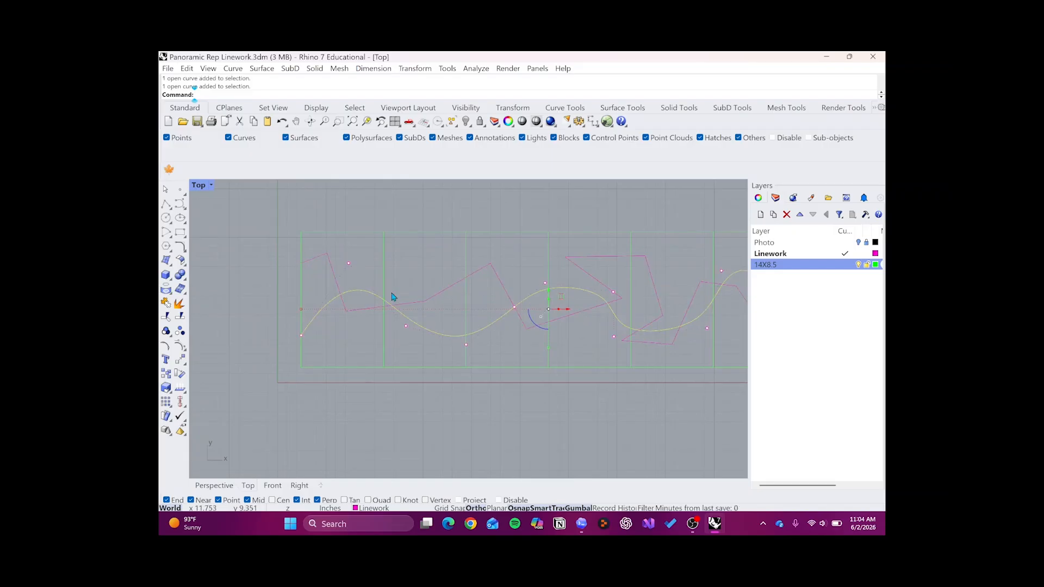
- Window-select the first 14X8.5 frame without the unsplit linework, and clear the selection
key("Escape")
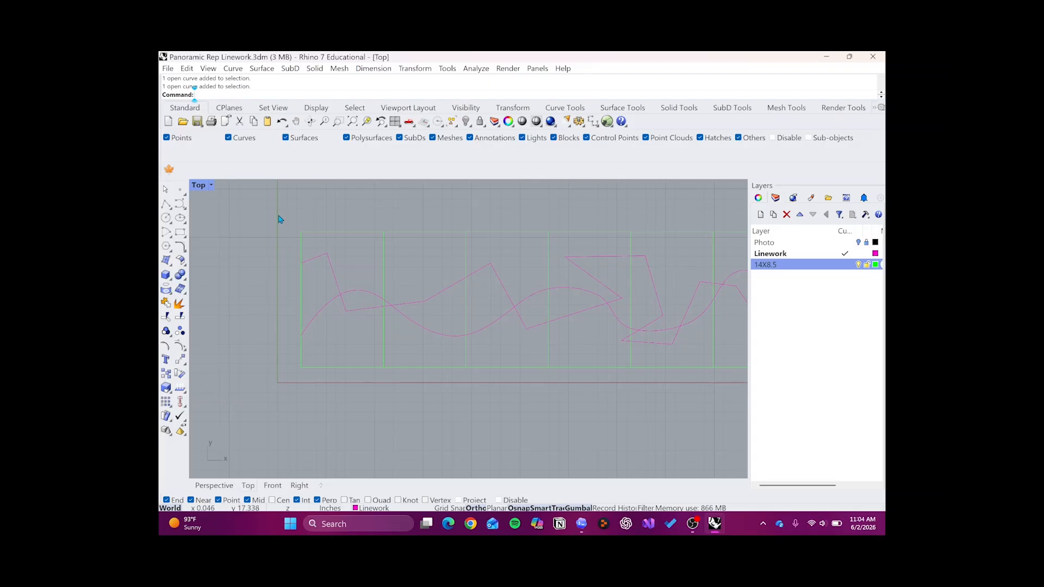
left_click_drag(285, 219, 395, 385)
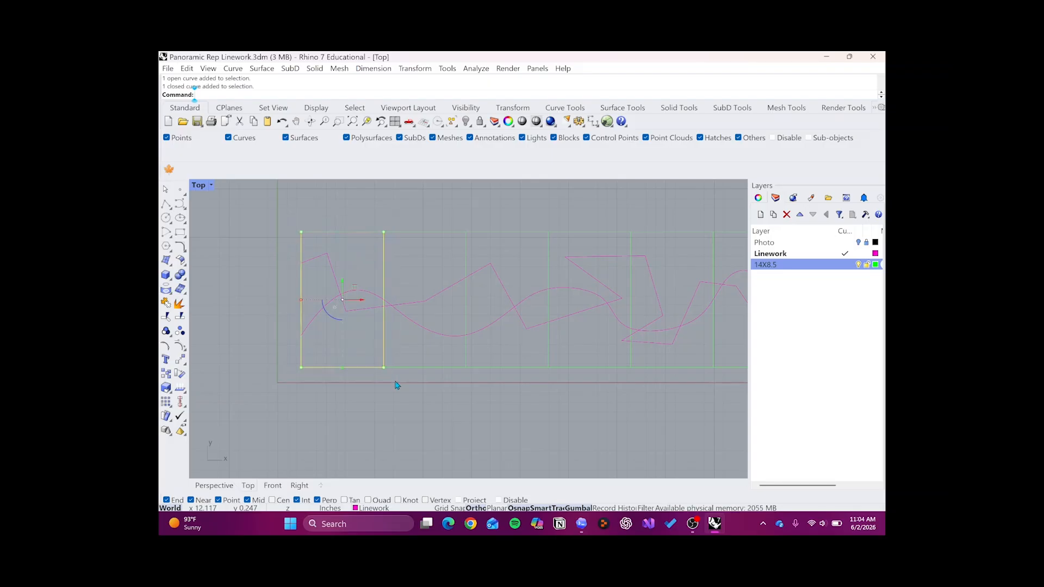
key("Escape")
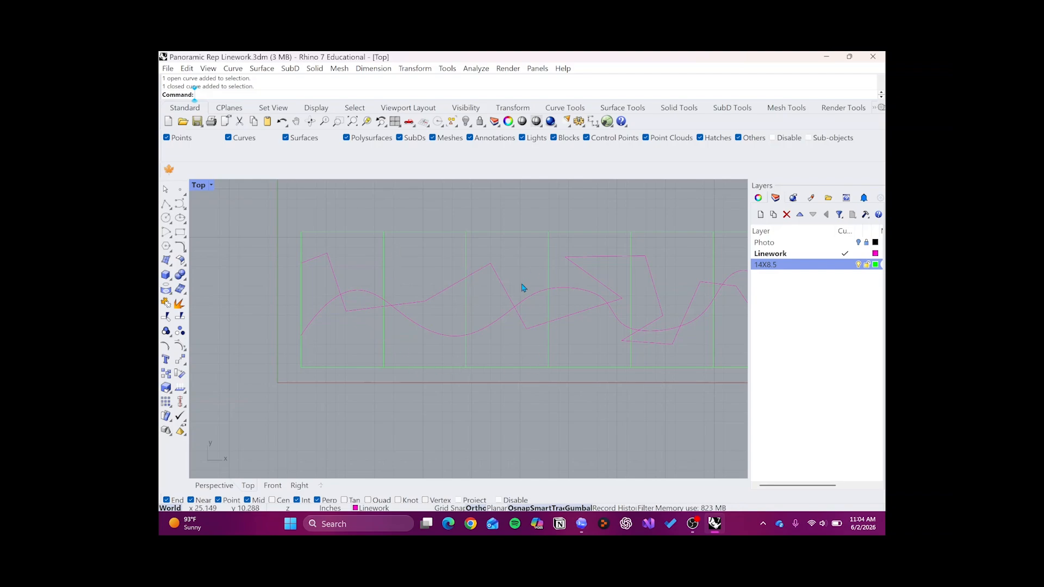
- Split the zigzag polyline and the wavy curve, using all six 14X8.5 frames as cutting objects
scroll(515, 289, "down", 2)
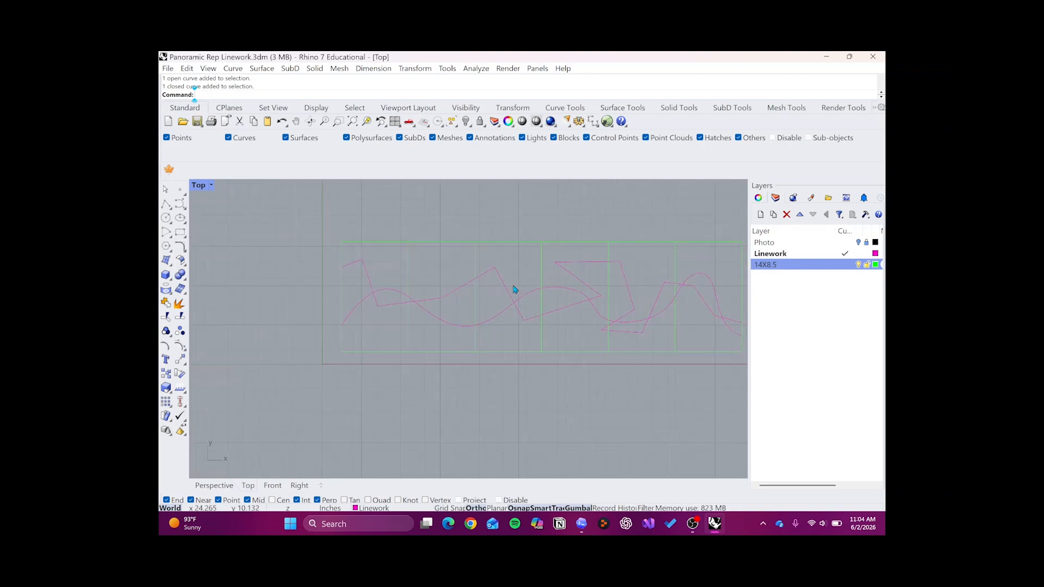
type("Split")
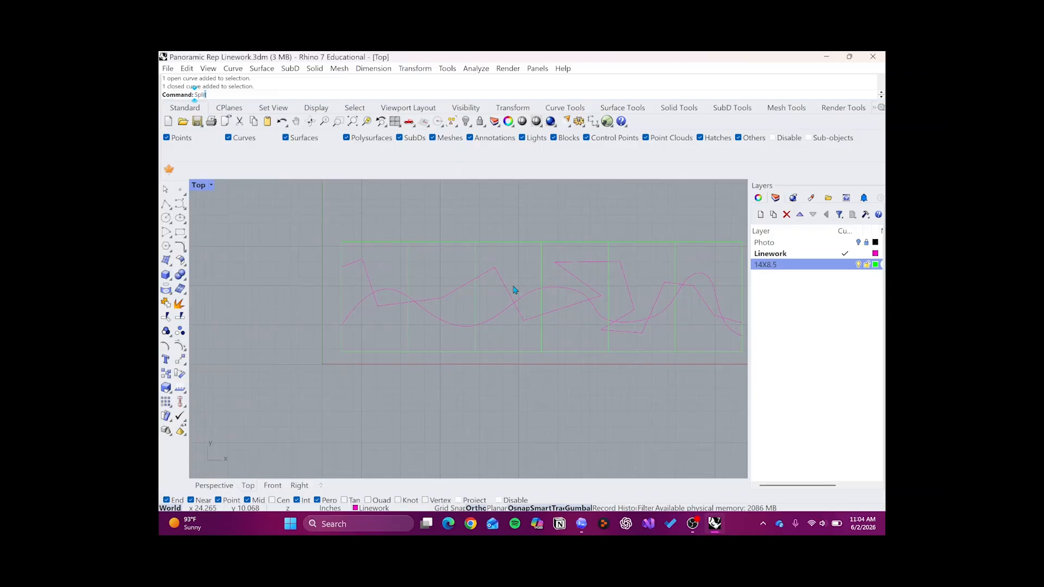
left_click(207, 106)
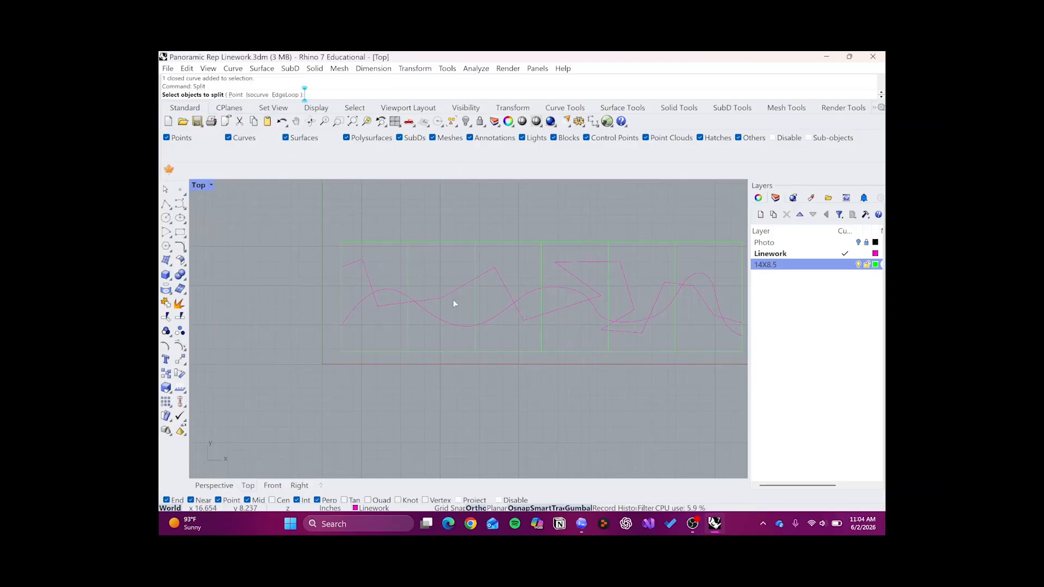
scroll(452, 299, "up", 1)
left_click_drag(442, 262, 420, 334)
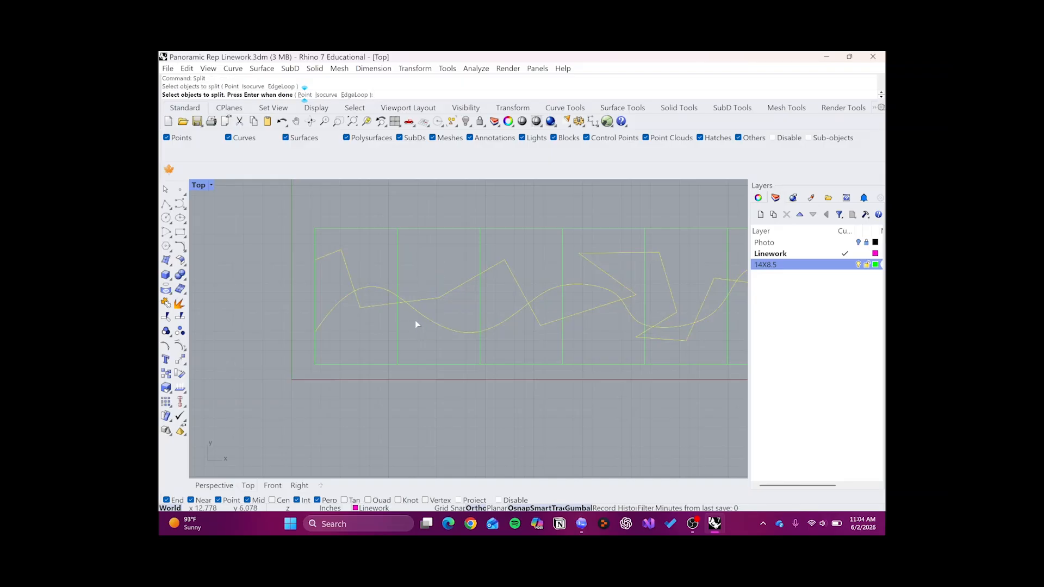
key("Return")
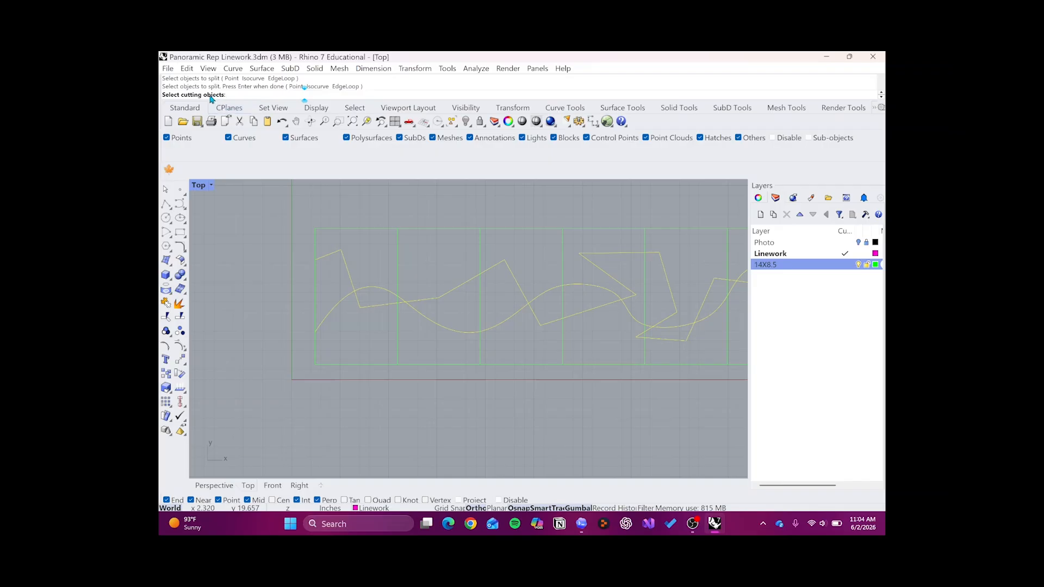
scroll(362, 232, "down", 2)
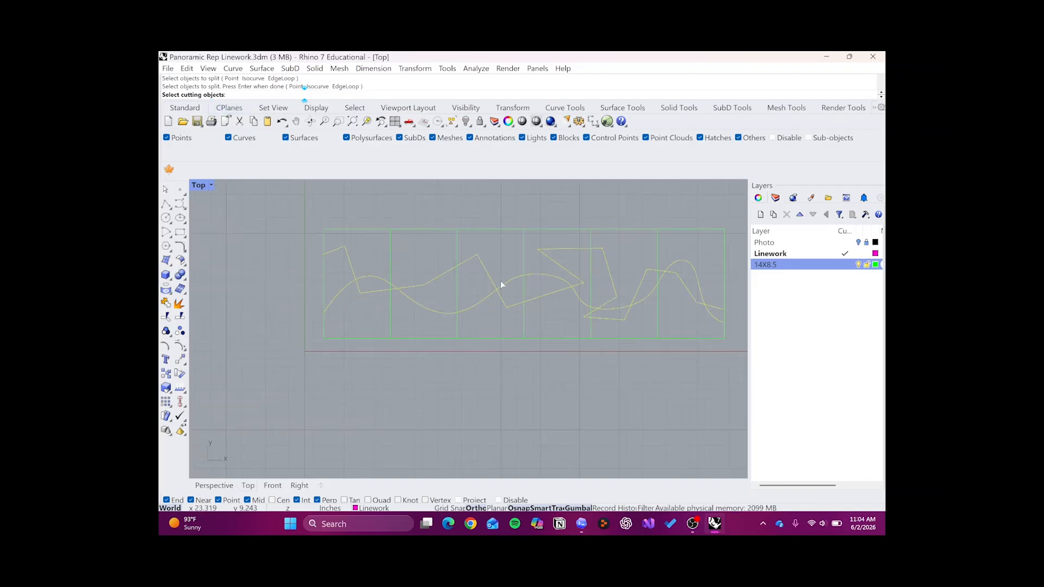
left_click_drag(441, 328, 373, 330)
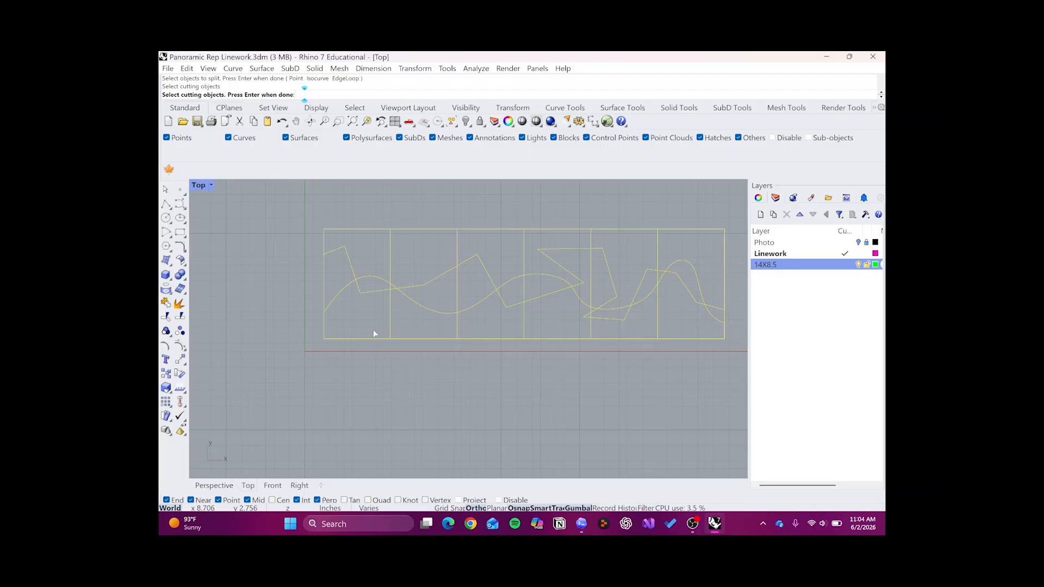
key("Return")
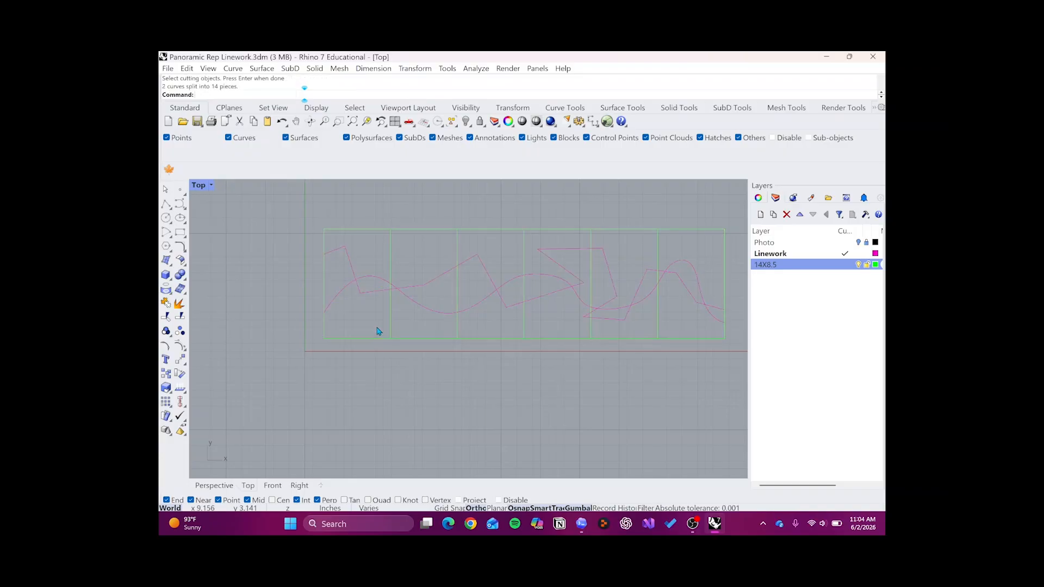
- Check the split by selecting the zigzag and wave pieces inside one frame after another, from the first to the fifth
left_click_drag(381, 249, 359, 311)
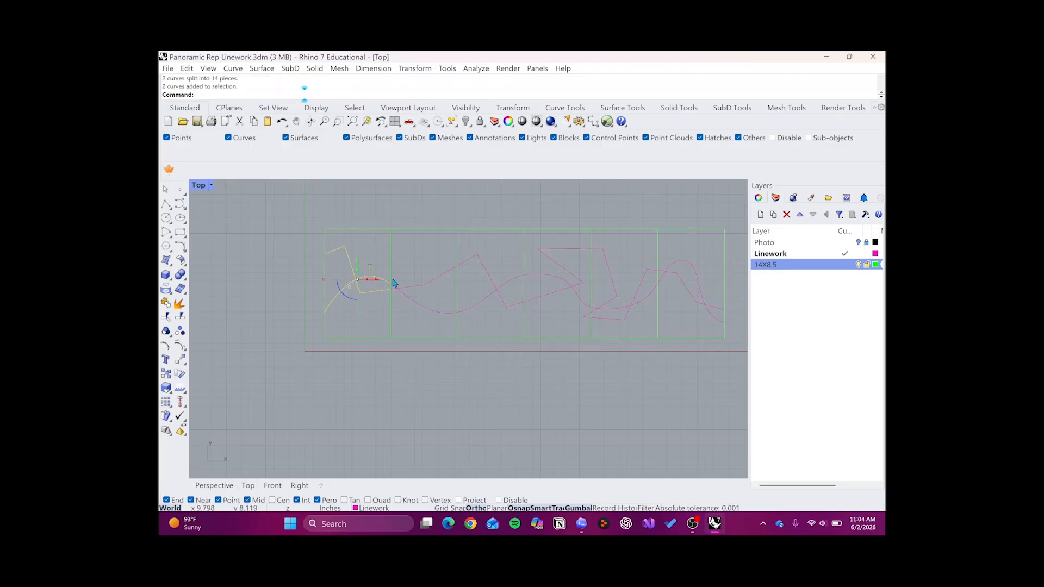
left_click_drag(429, 248, 417, 313)
left_click_drag(499, 268, 486, 316)
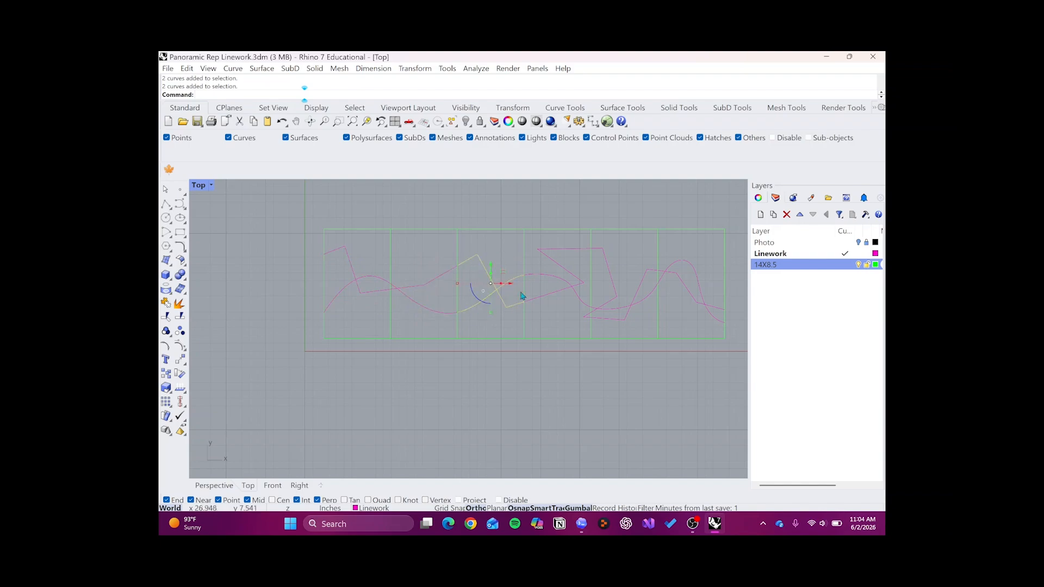
left_click_drag(569, 320, 542, 243)
left_click_drag(639, 251, 614, 323)
left_click(615, 325)
- Window-select the first frame together with its zigzag and wave pieces, inspect the selection, and clear it
left_click_drag(309, 217, 396, 360)
left_click(287, 219)
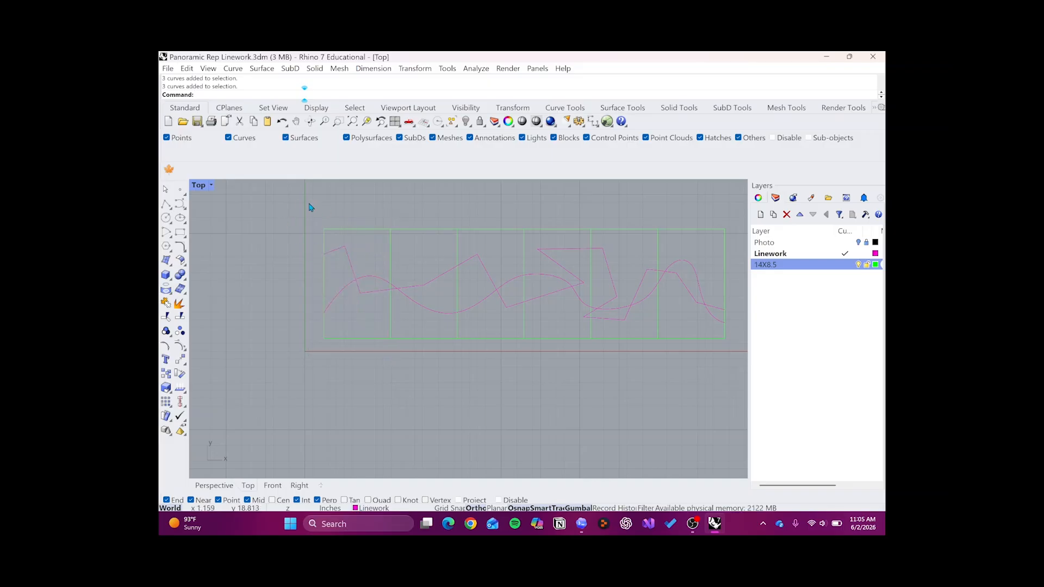
left_click_drag(288, 201, 390, 348)
left_click_drag(396, 358, 396, 358)
left_click_drag(275, 197, 396, 379)
left_click_drag(304, 209, 394, 356)
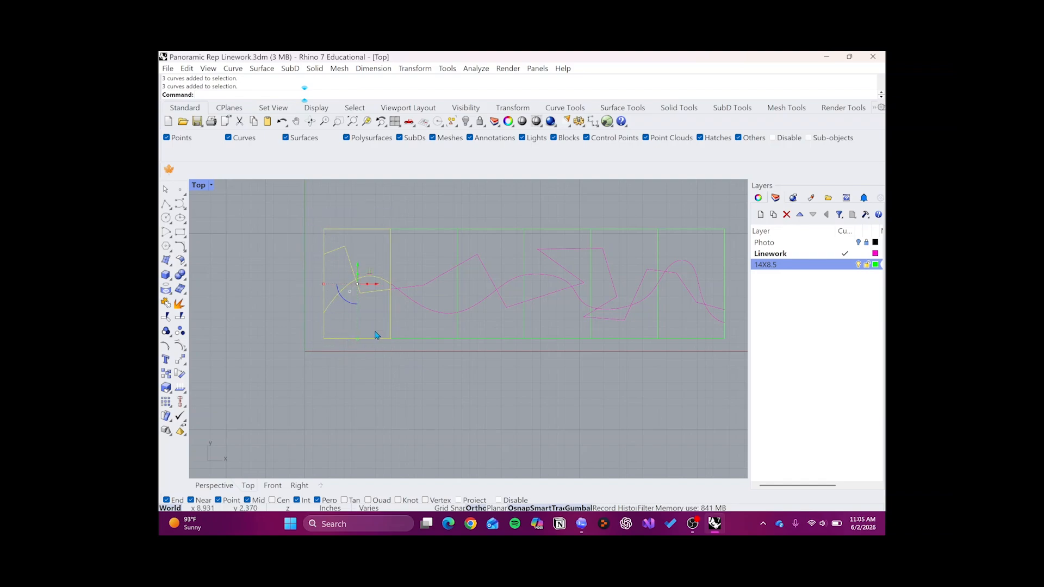
scroll(364, 264, "up", 2)
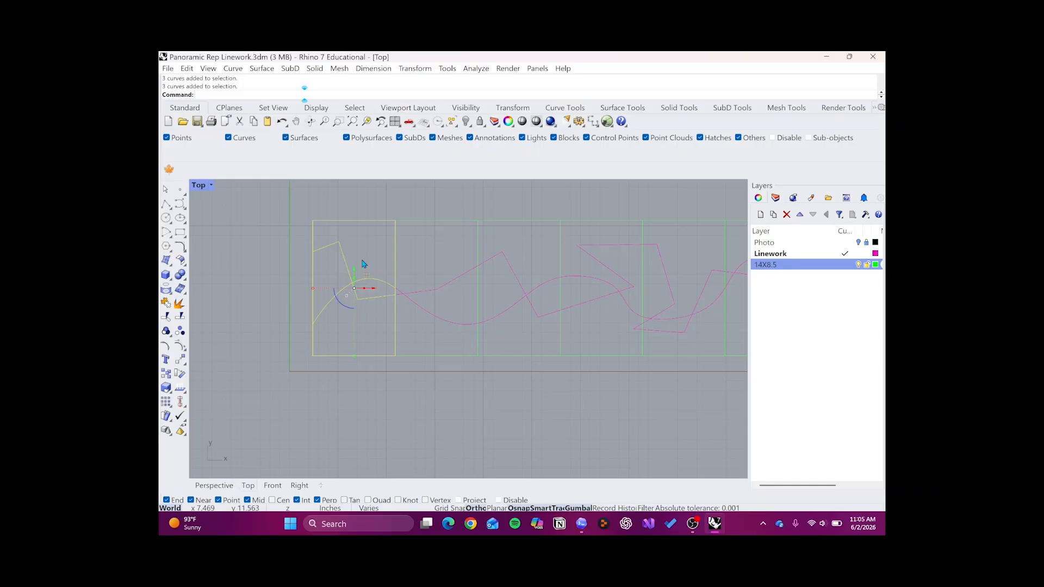
left_click(264, 237)
scroll(302, 267, "down", 2)
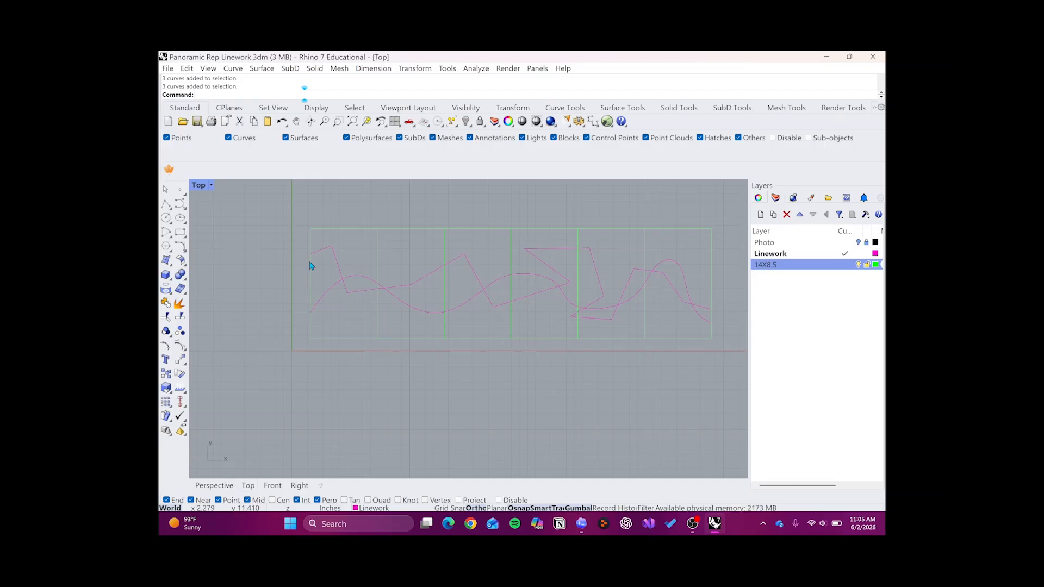
scroll(331, 268, "up", 2)
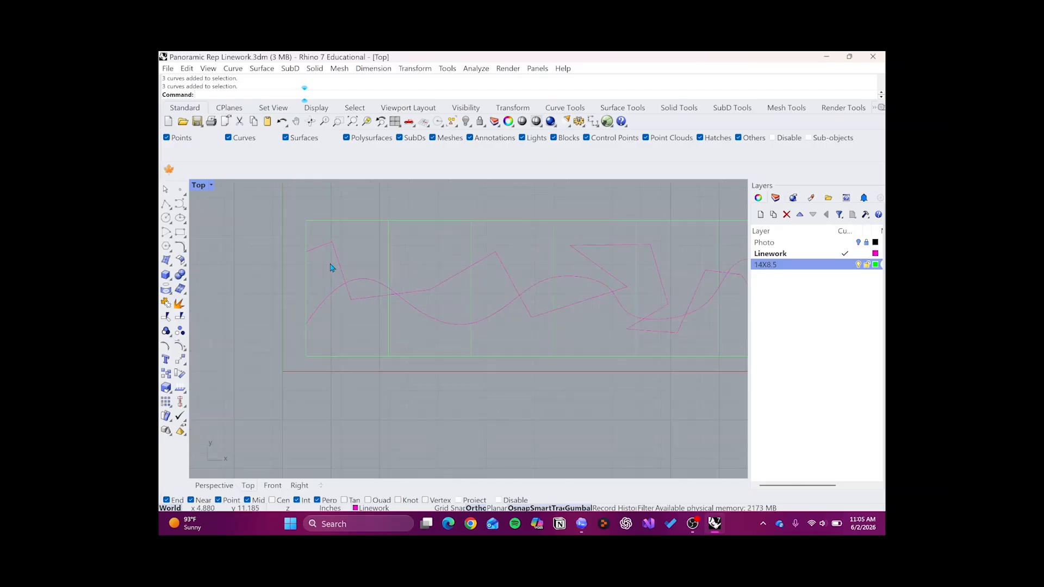
right_click_drag(335, 278, 359, 292)
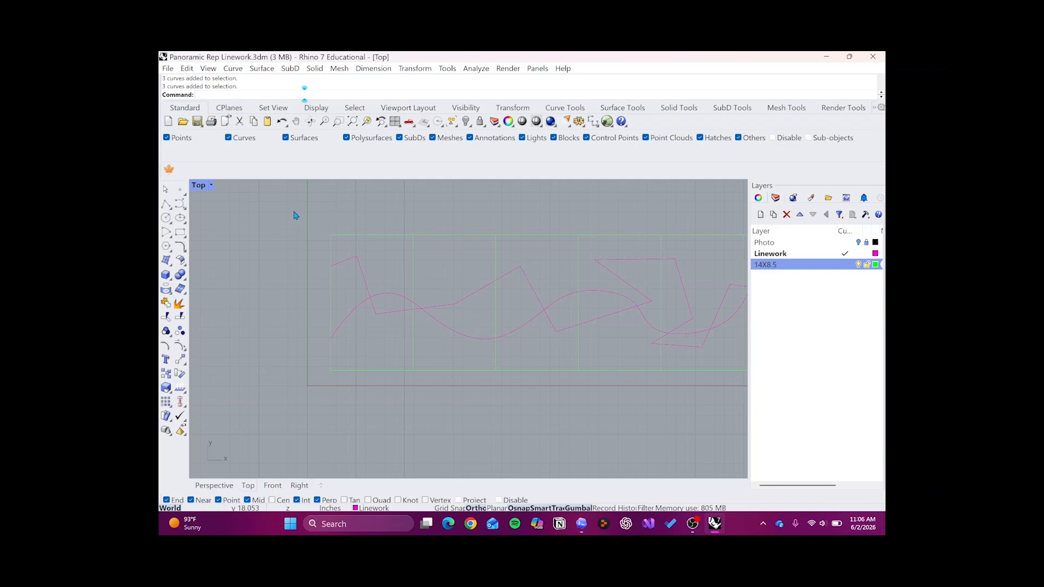
- Select the first frame alone, select only the two linework pieces inside it, and clear the selection
left_click(353, 238)
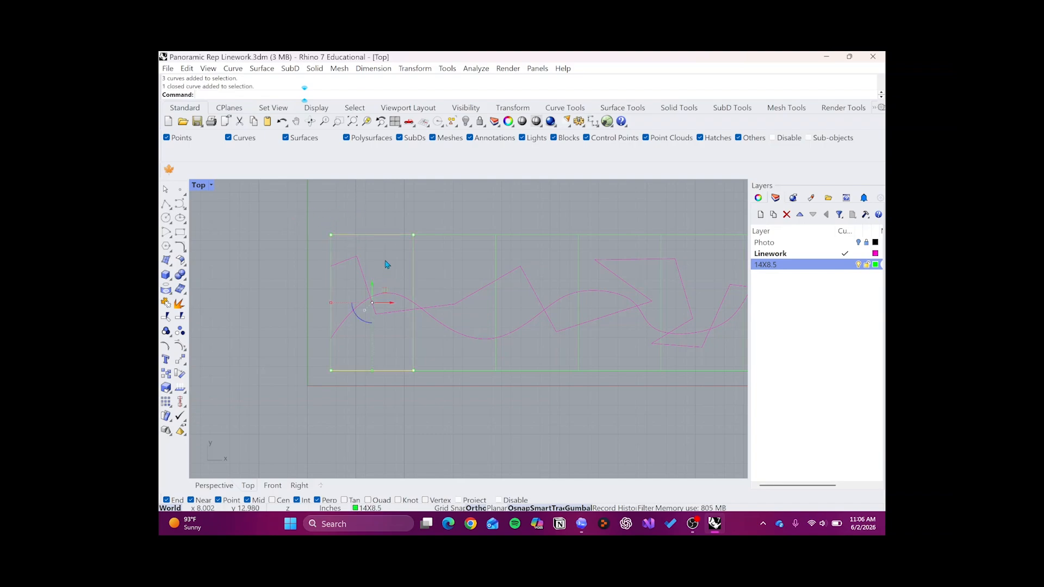
left_click_drag(385, 260, 377, 326)
left_click(306, 283)
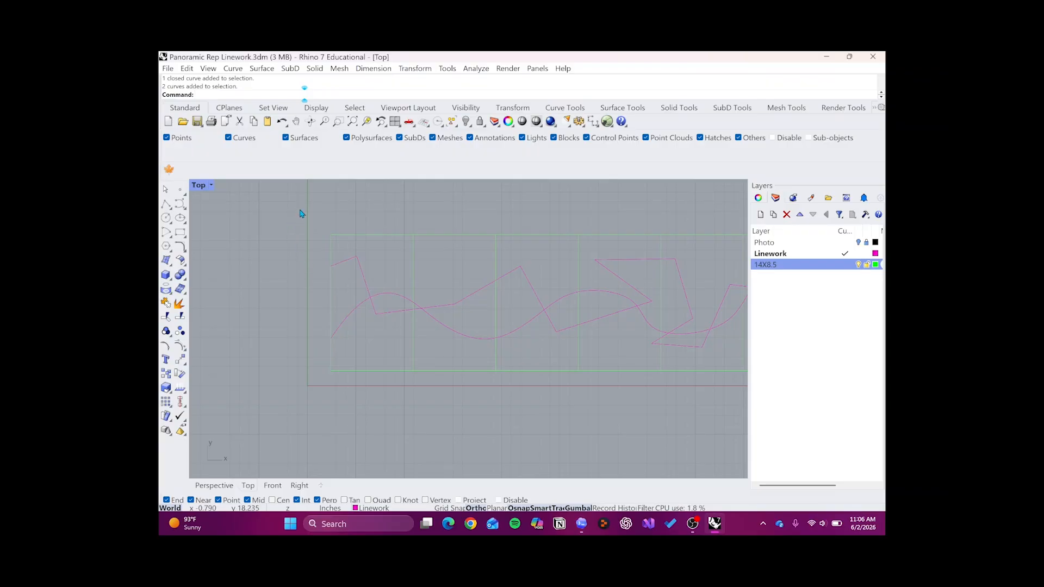
- Repeat the window selection around the first frame and its contents, and deselect everything
left_click_drag(300, 209, 422, 401)
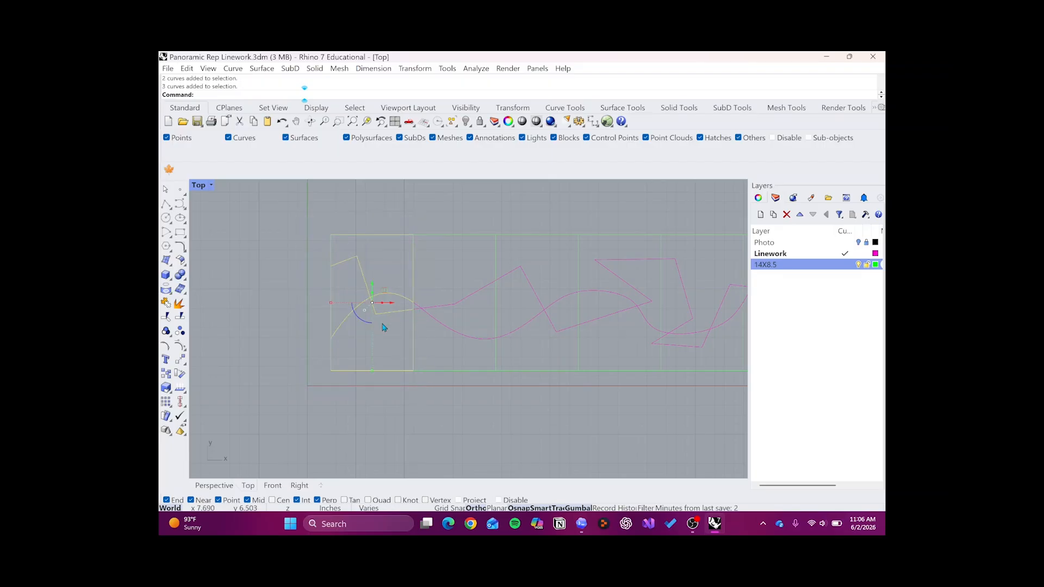
left_click_drag(295, 207, 420, 396)
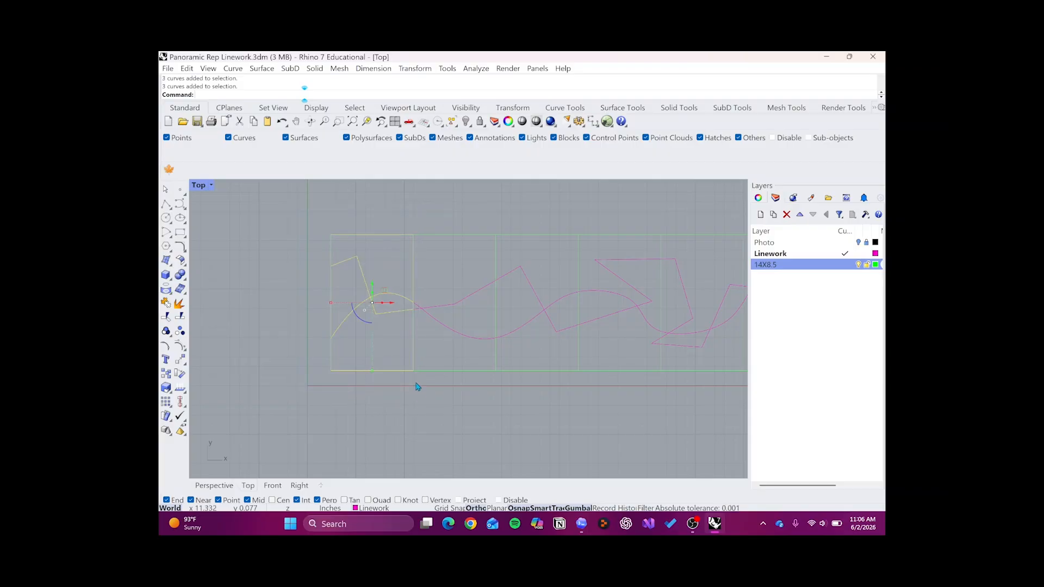
key("Escape")
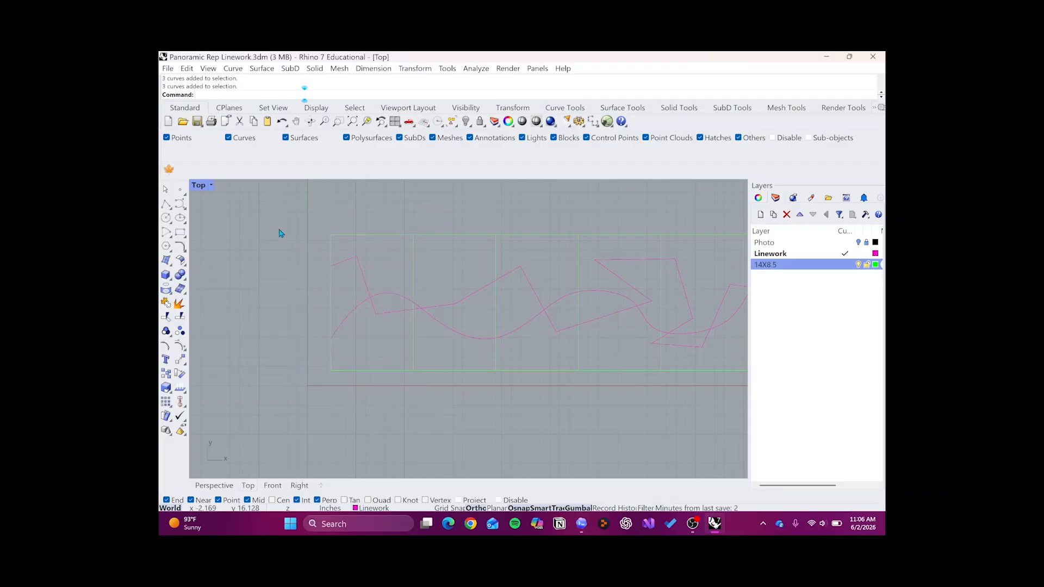
- Draw a rectangle on the Linework layer enclosing the whole first frame with a margin, and select it
left_click(180, 232)
left_click(314, 220)
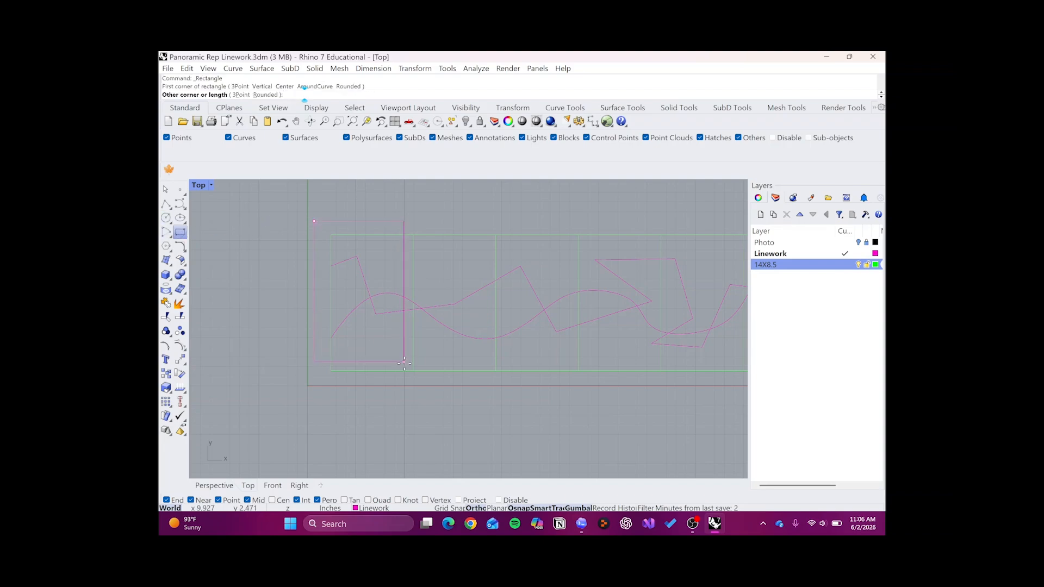
left_click(417, 405)
left_click(393, 406)
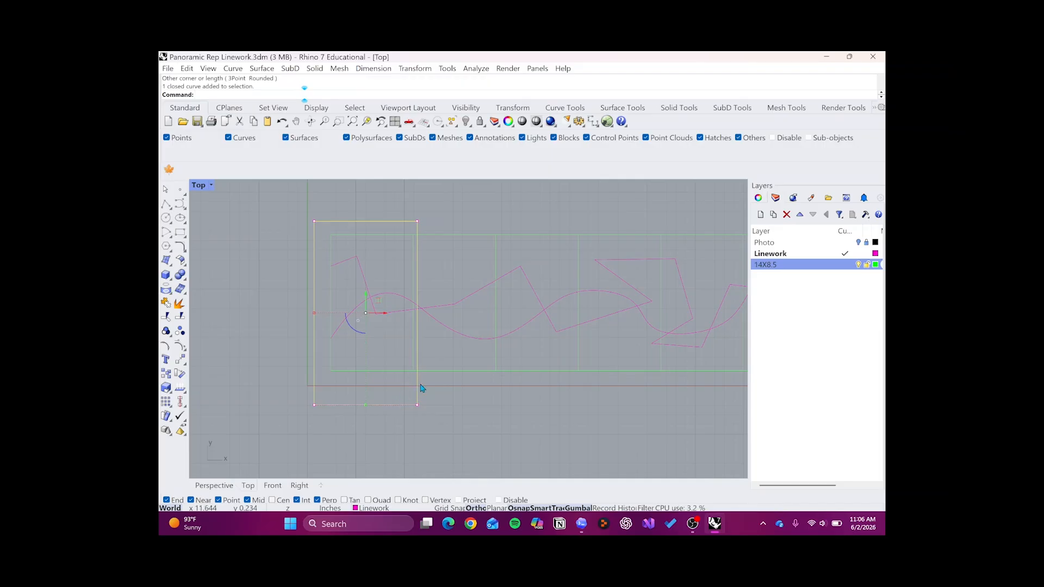
- Examine where the rectangle's side crosses the zigzag and wavy curves just beyond the first frame's edge
scroll(379, 397, "up", 2)
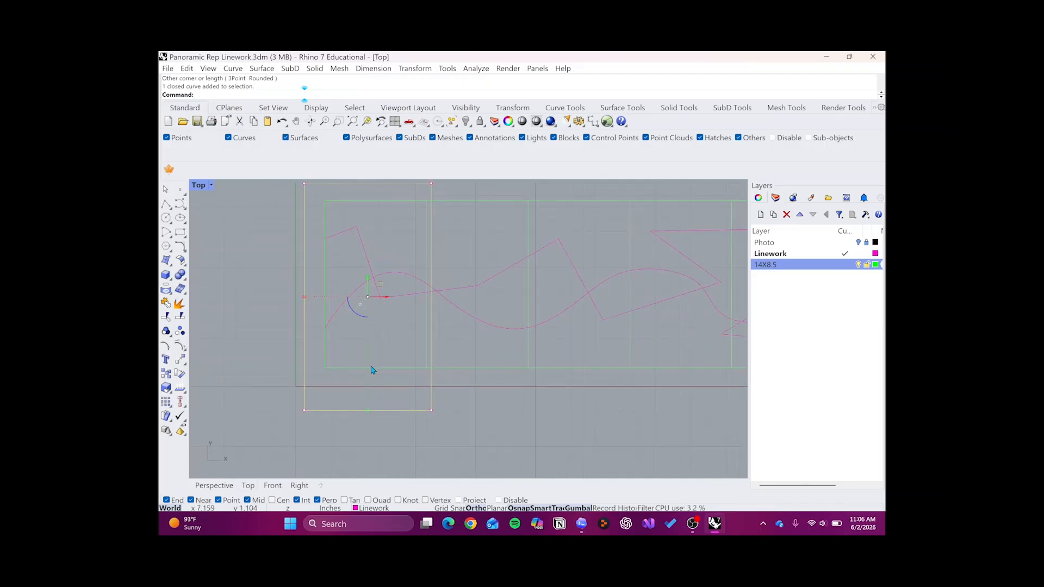
right_click_drag(293, 281, 294, 288)
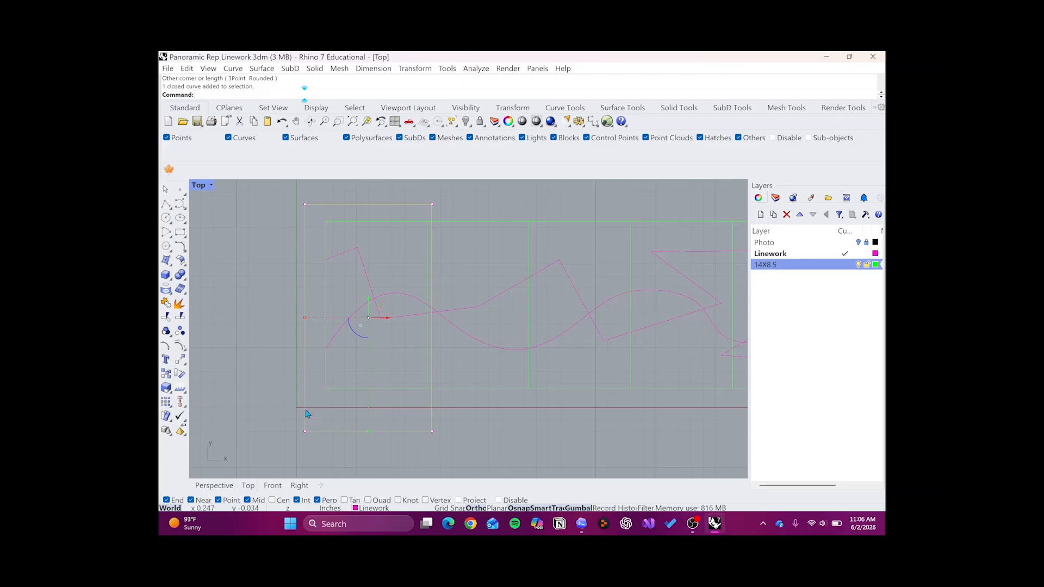
scroll(405, 271, "up", 2)
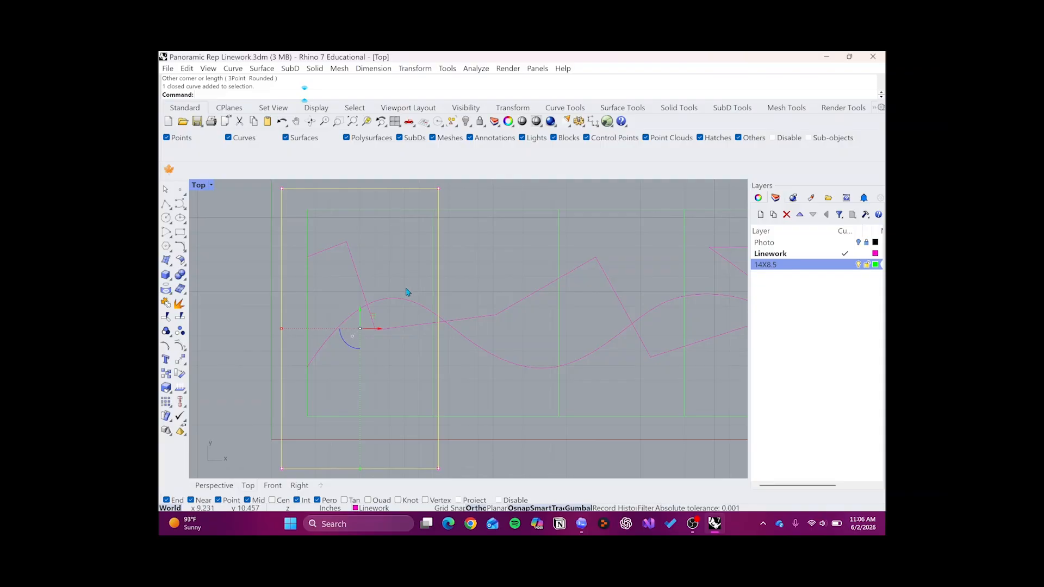
scroll(442, 333, "up", 10)
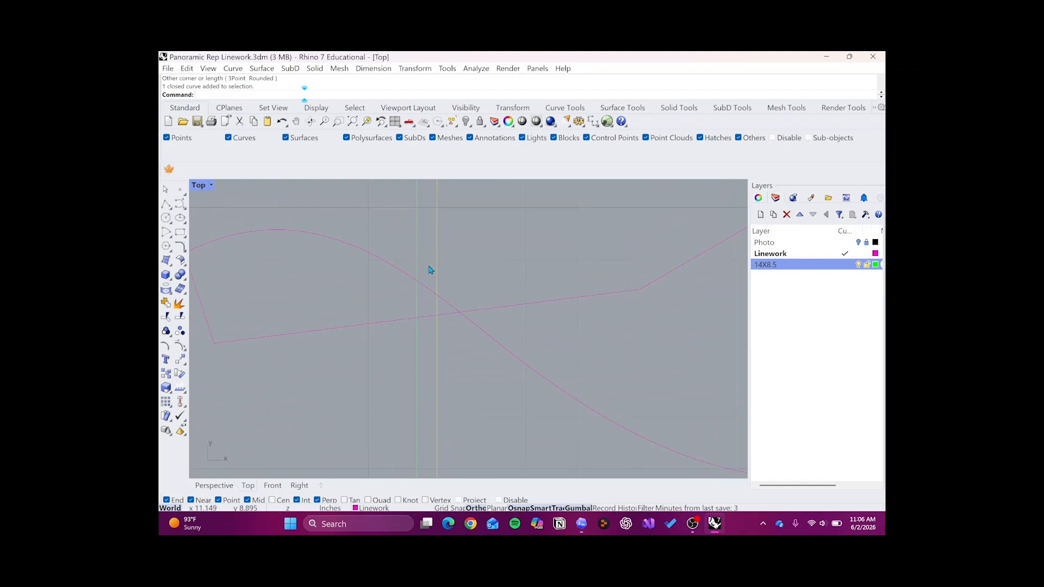
scroll(431, 319, "up", 2)
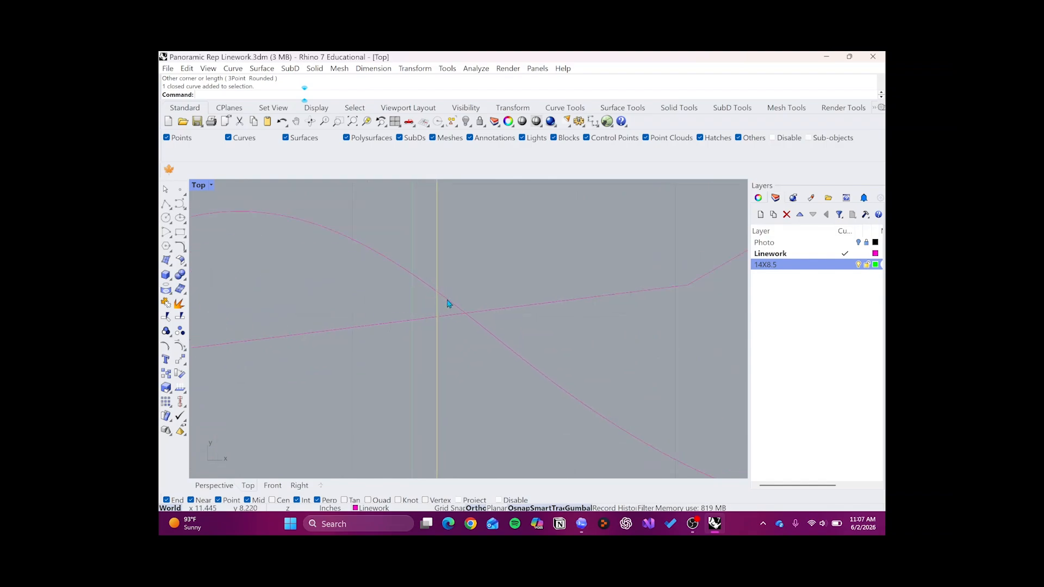
scroll(449, 316, "down", 6)
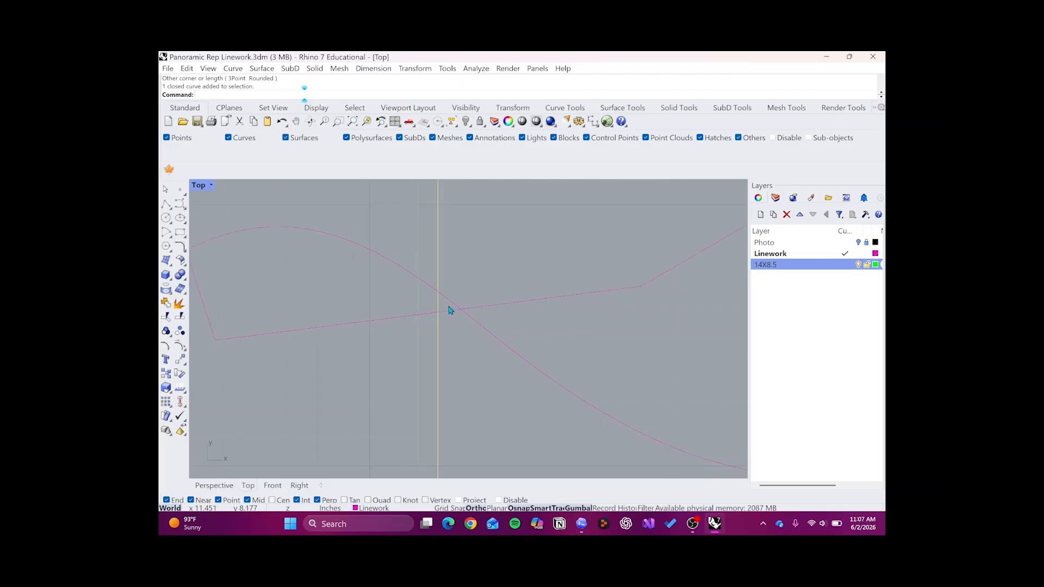
scroll(449, 331, "up", 5)
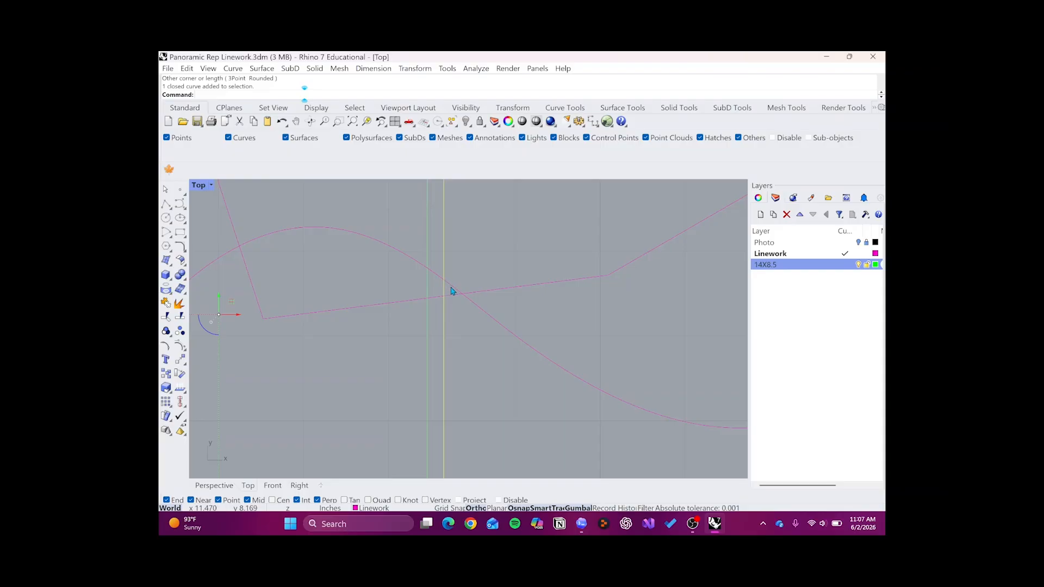
scroll(446, 284, "down", 5)
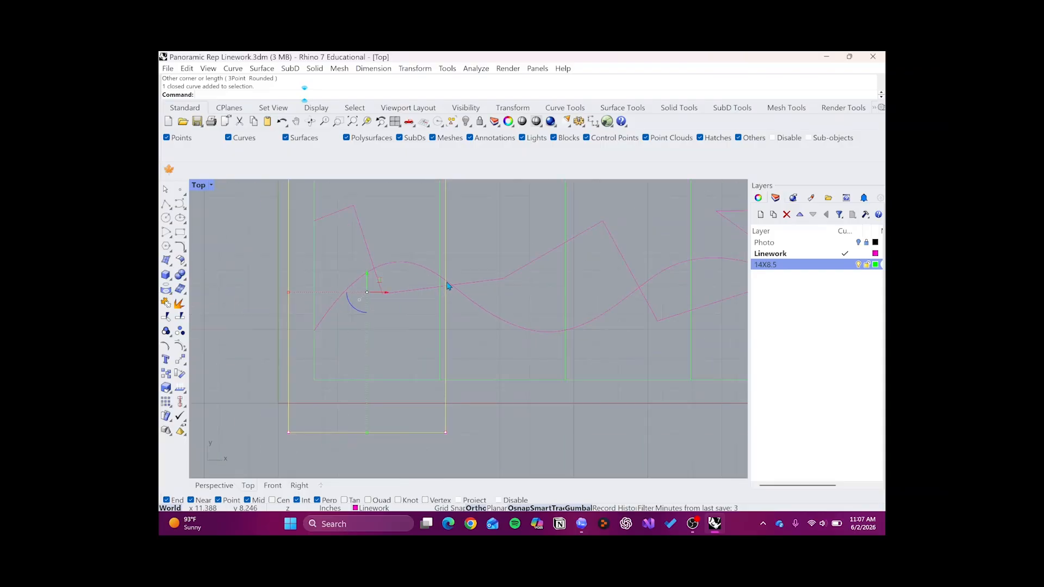
scroll(440, 276, "up", 7)
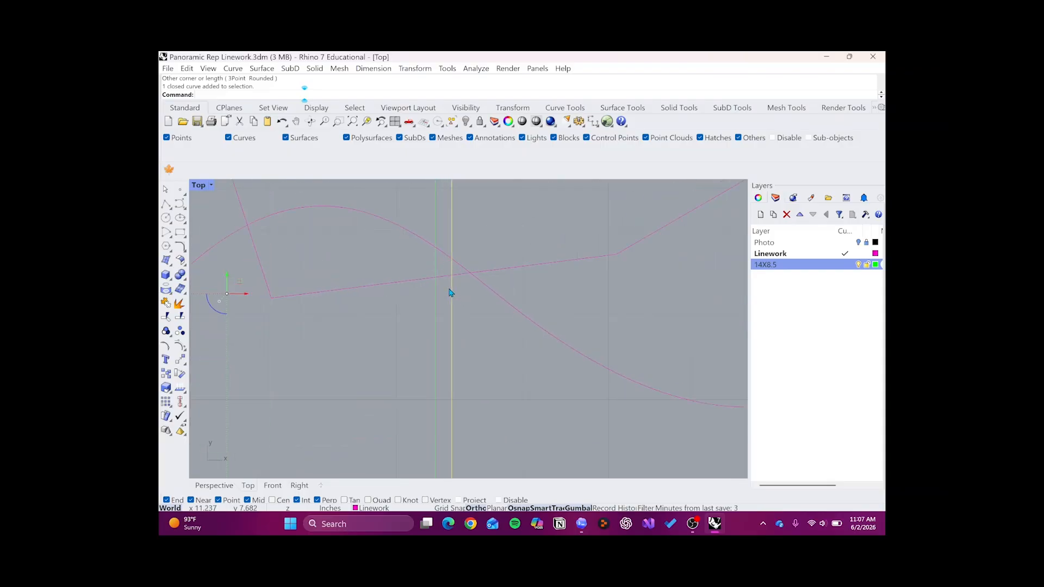
- Compare the position of the rectangle's side with the first frame's edge around the crossing of the zigzag and wavy curves
scroll(450, 295, "down", 14)
scroll(450, 262, "up", 3)
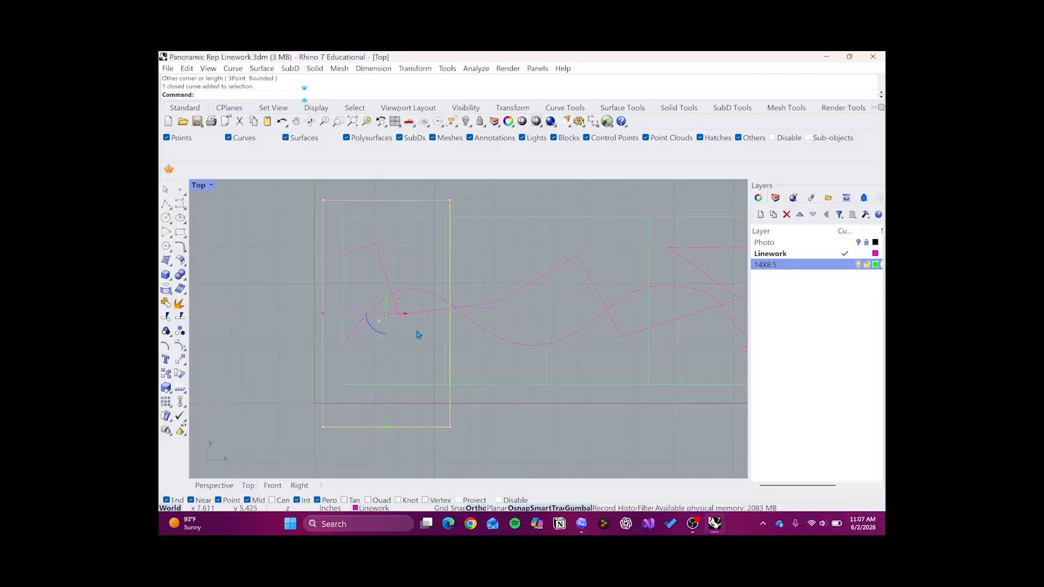
scroll(431, 315, "up", 2)
scroll(433, 333, "down", 2)
scroll(446, 265, "up", 2)
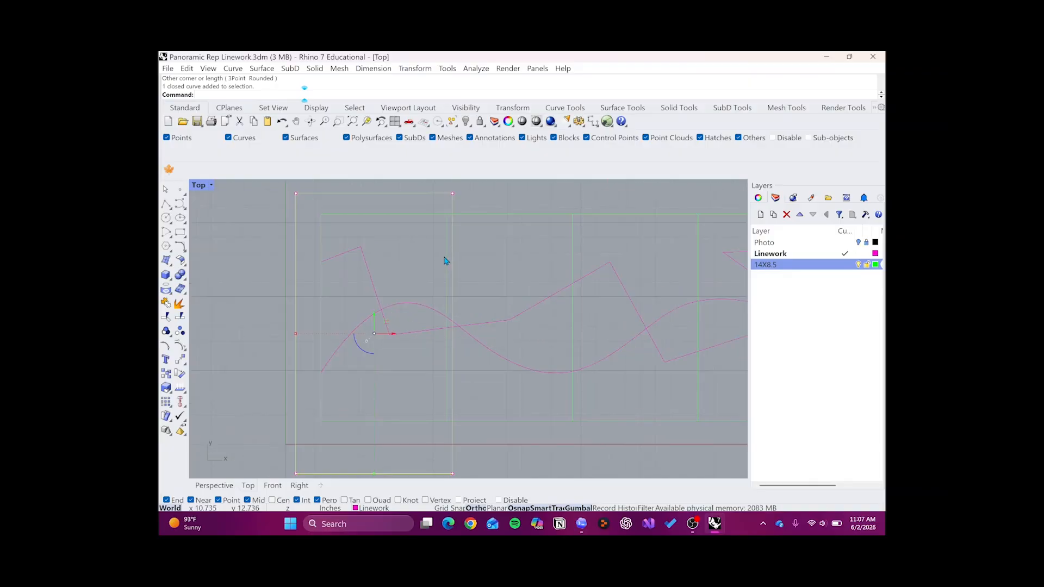
scroll(431, 342, "up", 6)
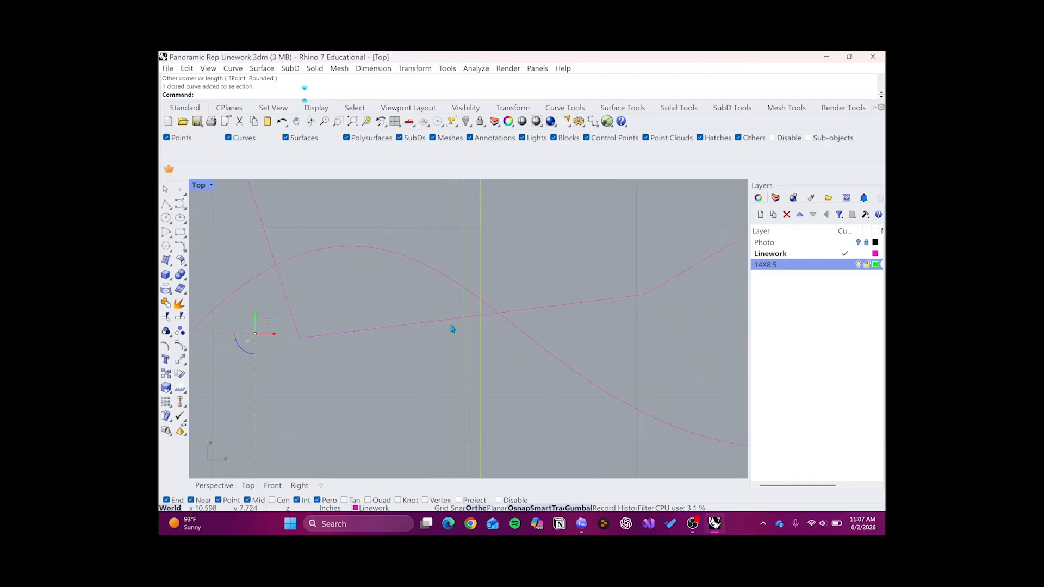
scroll(472, 319, "down", 8)
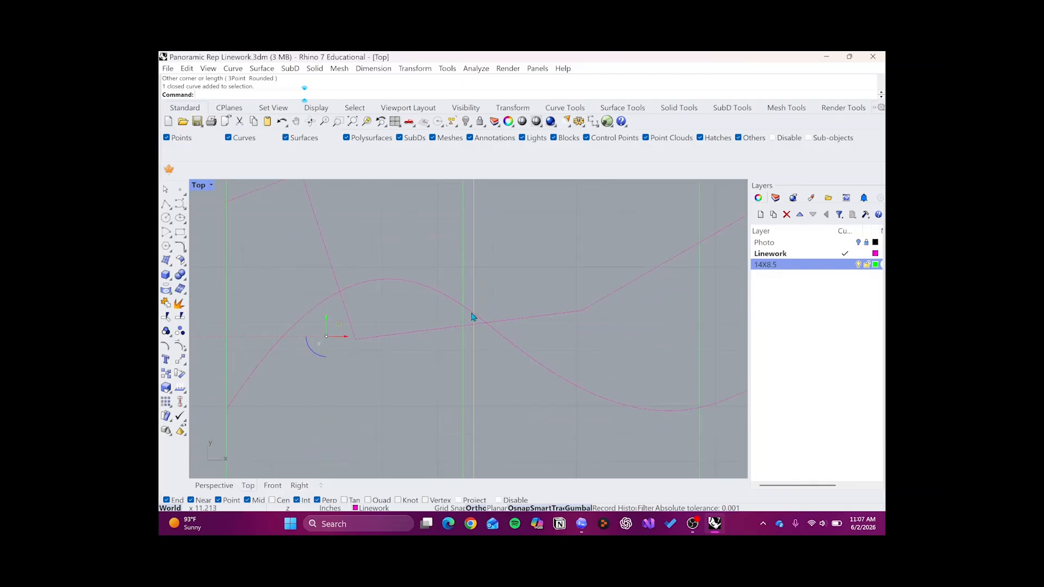
scroll(474, 322, "up", 8)
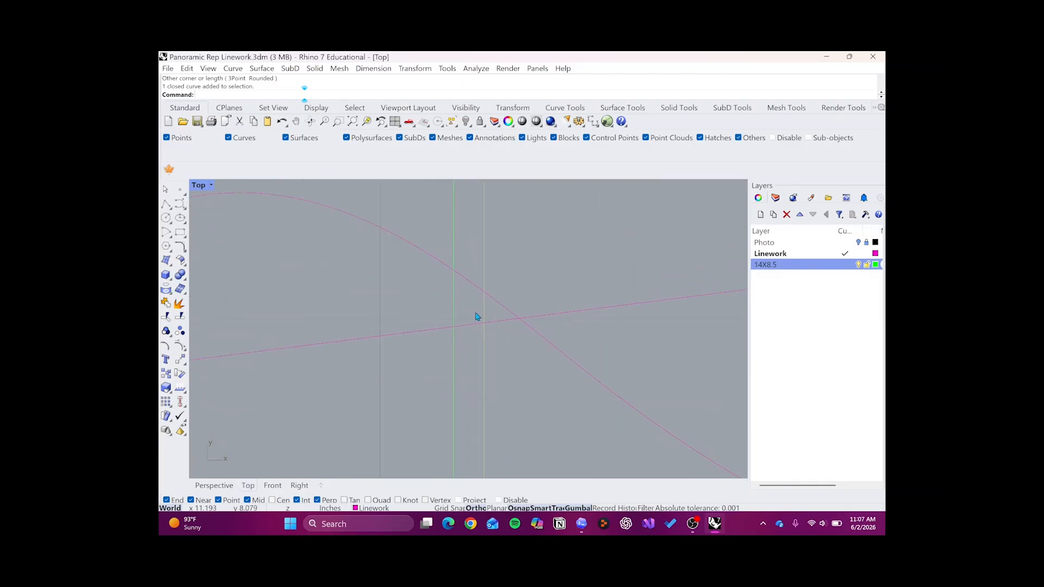
scroll(488, 282, "down", 3)
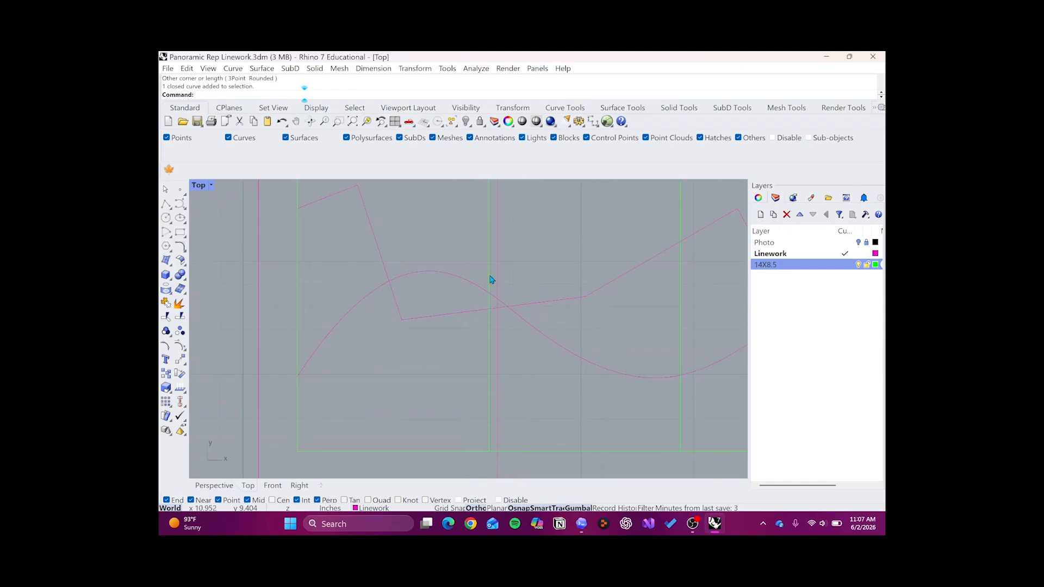
- Delete the rectangle drawn around the first frame
left_click(497, 283)
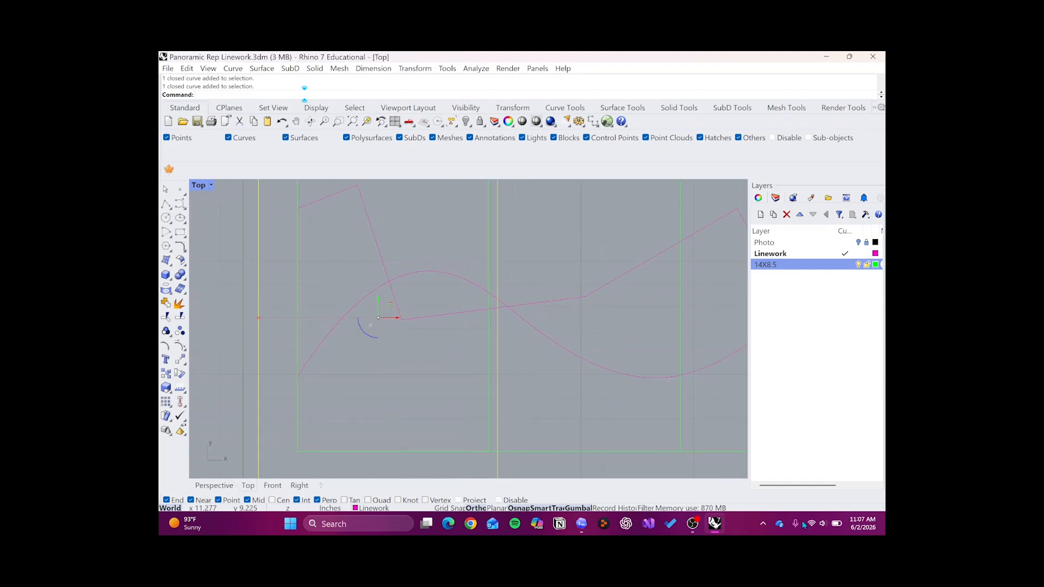
key("Delete")
scroll(389, 356, "down", 3)
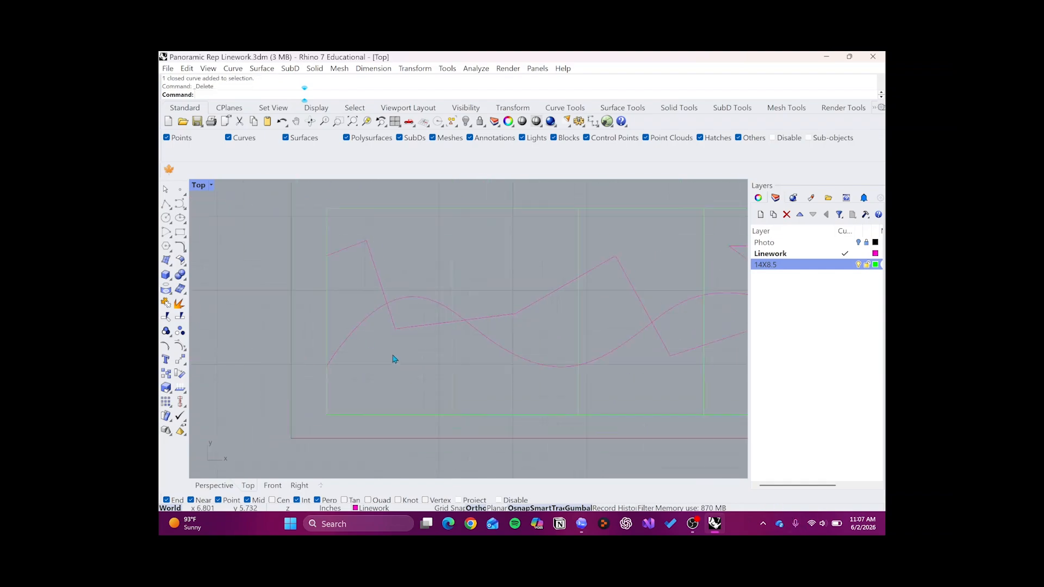
- Select the first frame's area with an enclosing window and again with a crossing window, clearing the selection after each
left_click_drag(314, 219, 456, 430)
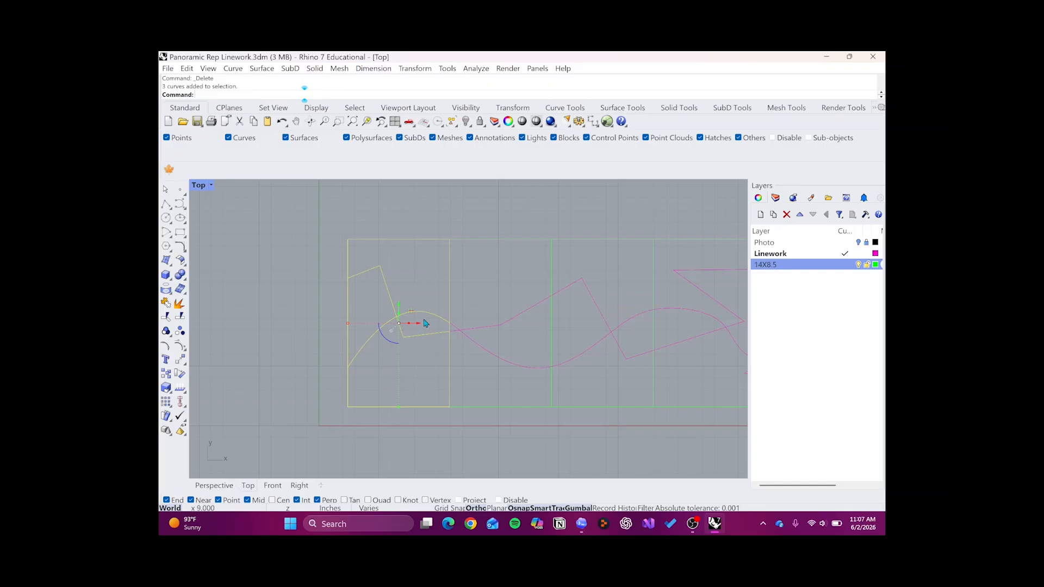
left_click(311, 321)
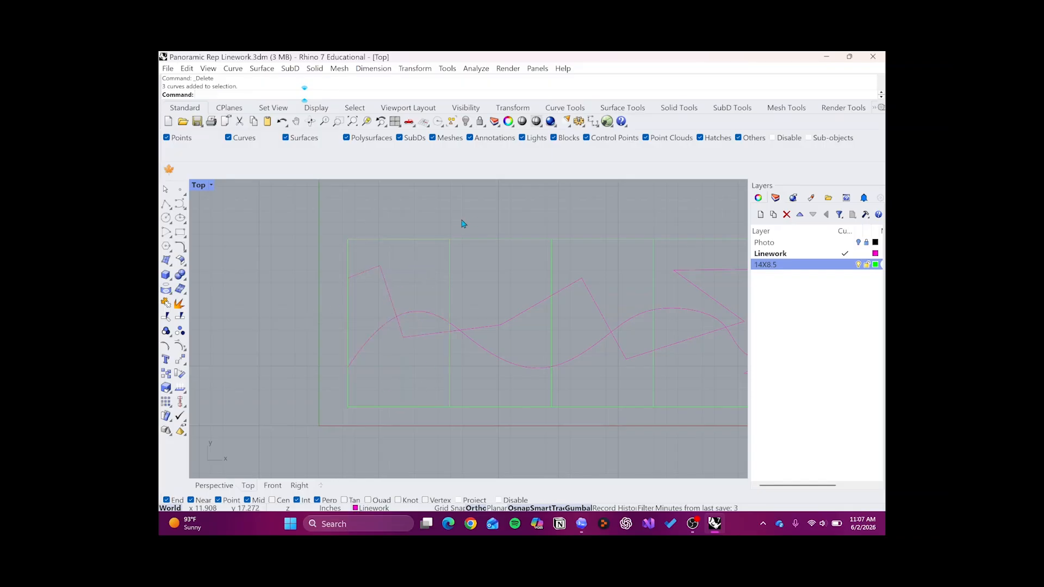
left_click_drag(455, 229, 315, 438)
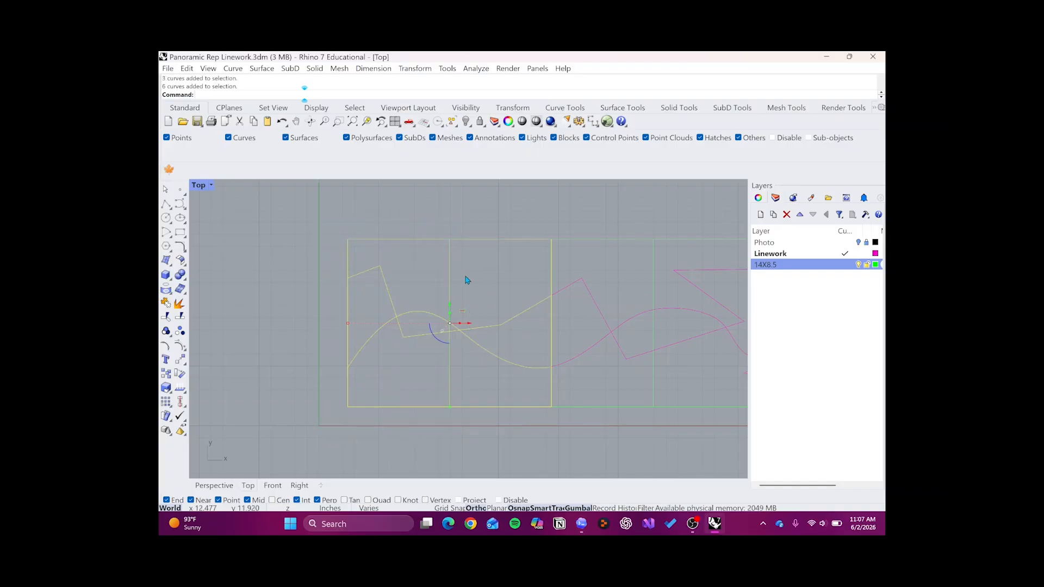
left_click(472, 194)
- Repeat the crossing selection over the first frame with a wider margin, and deselect everything
left_click_drag(469, 204, 319, 440)
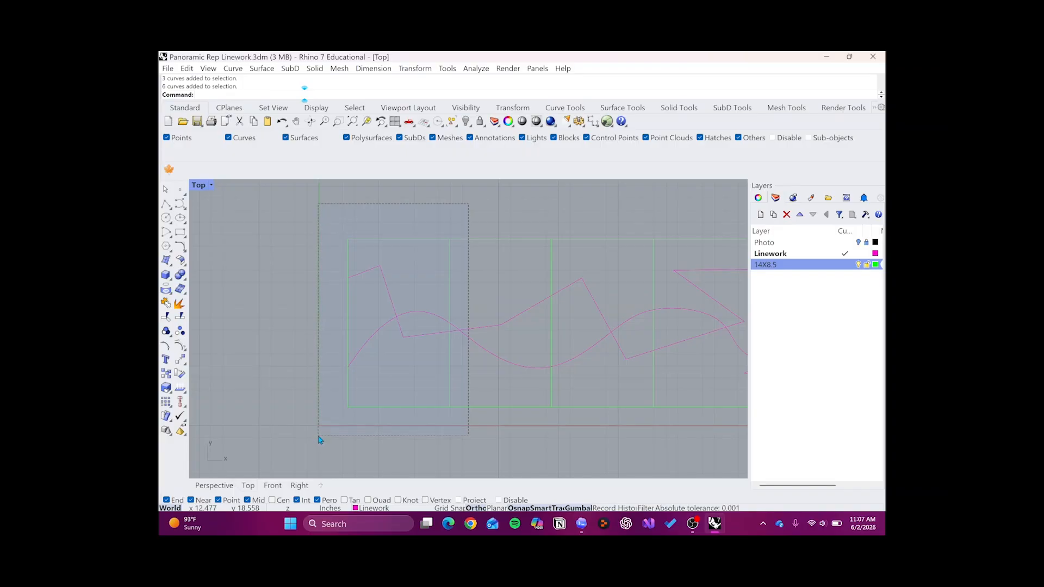
left_click_drag(319, 440, 319, 439)
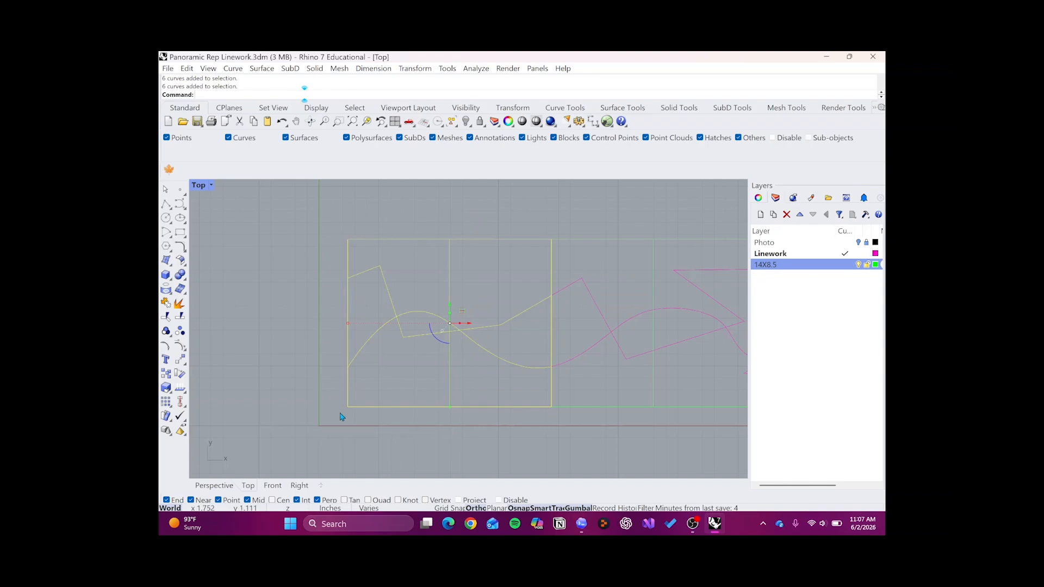
key("Escape")
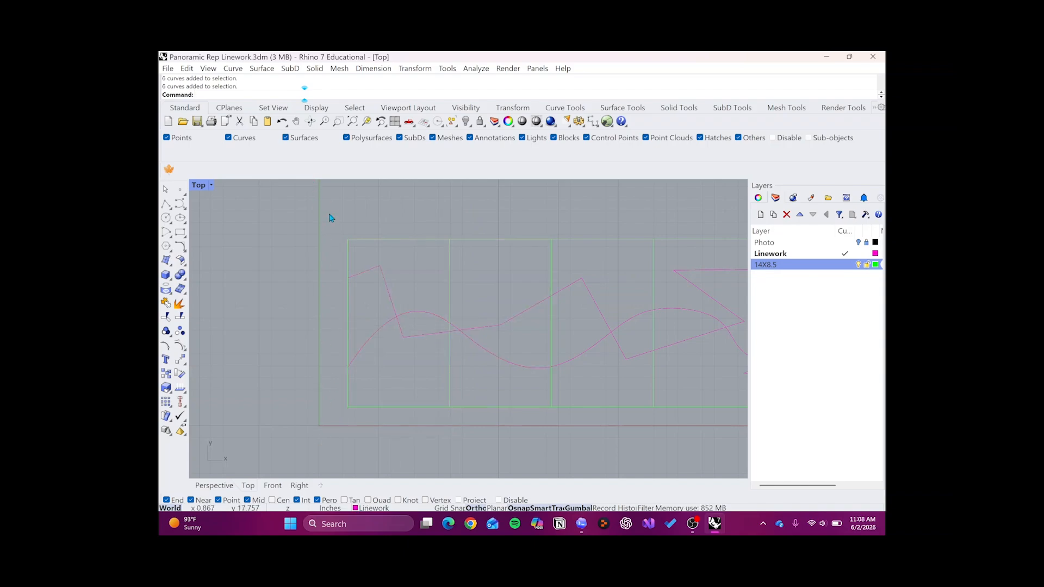
- Select only the objects wholly enclosed by a window around the first frame, and clear the selection
left_click_drag(333, 214, 456, 429)
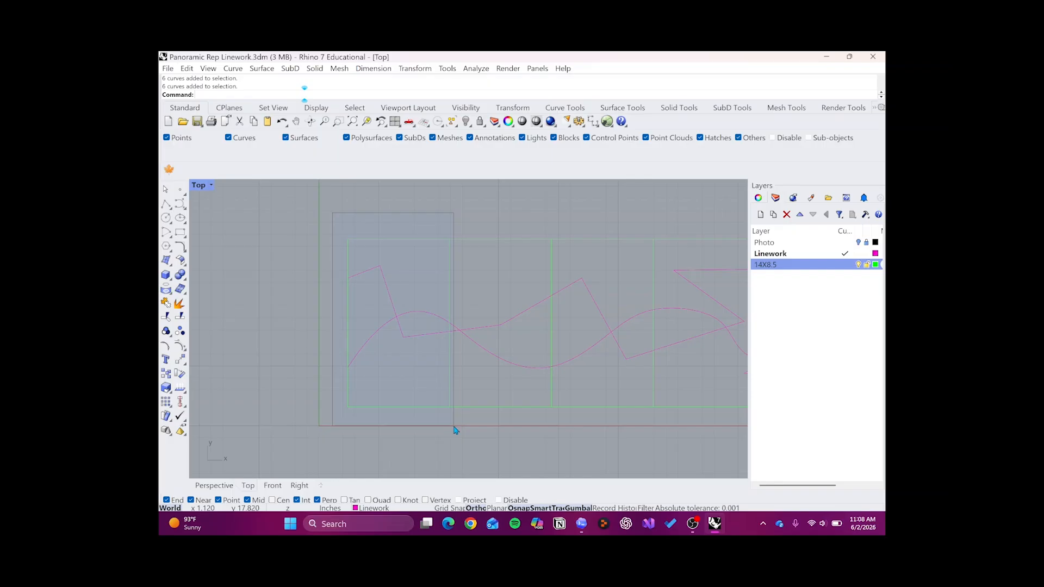
left_click_drag(455, 430, 454, 429)
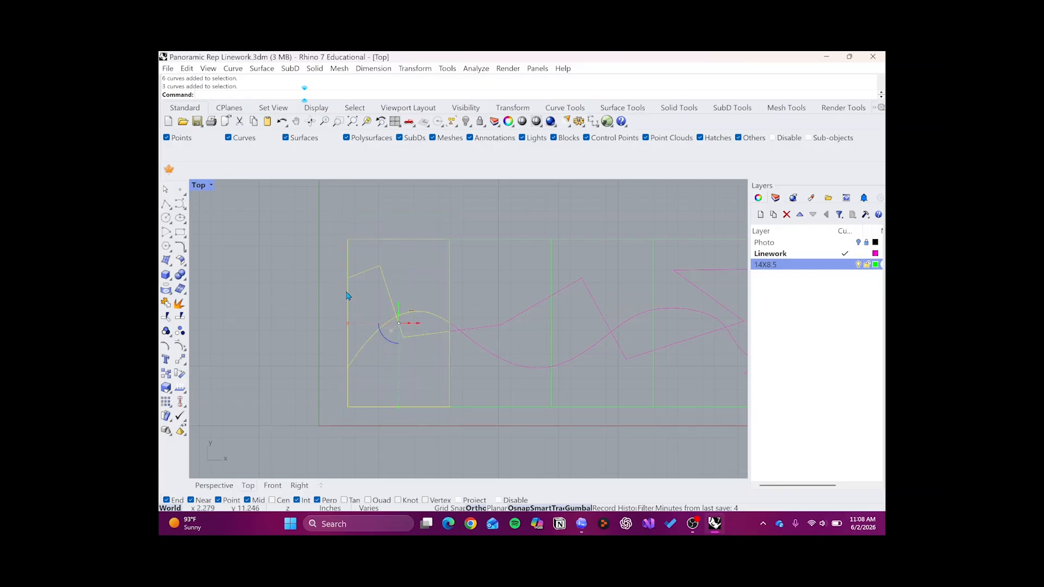
key("Escape")
- Select the first frame together with the two linework pieces inside it using an enclosing window
scroll(290, 272, "down", 4)
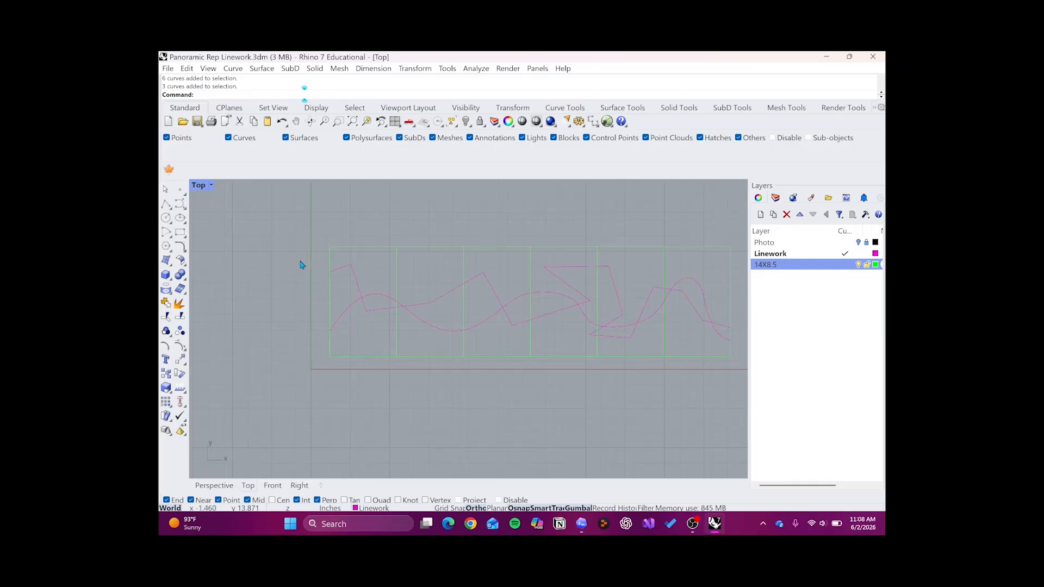
scroll(317, 326, "up", 2)
scroll(291, 279, "up", 2)
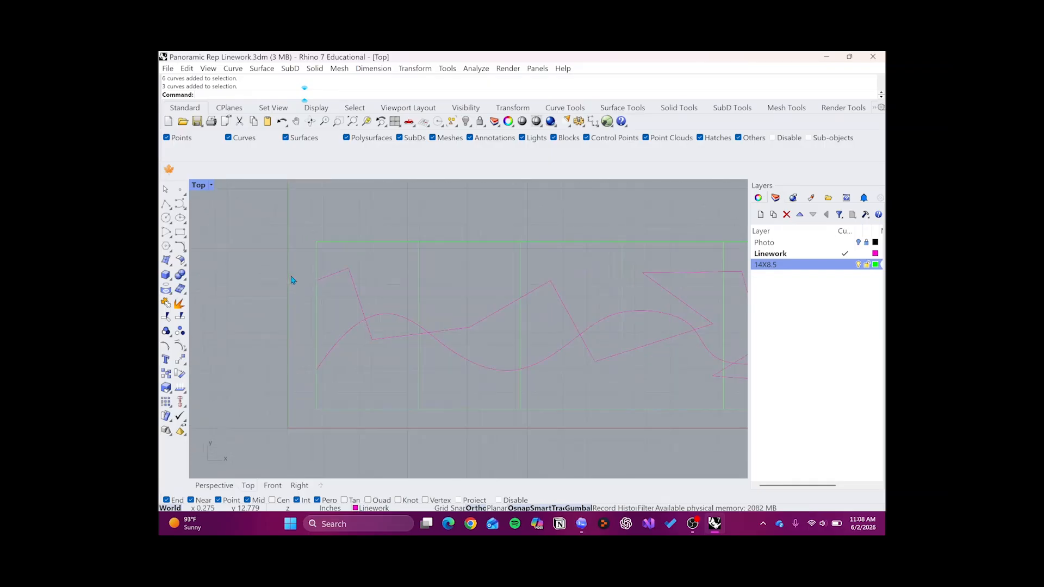
left_click_drag(281, 210, 425, 443)
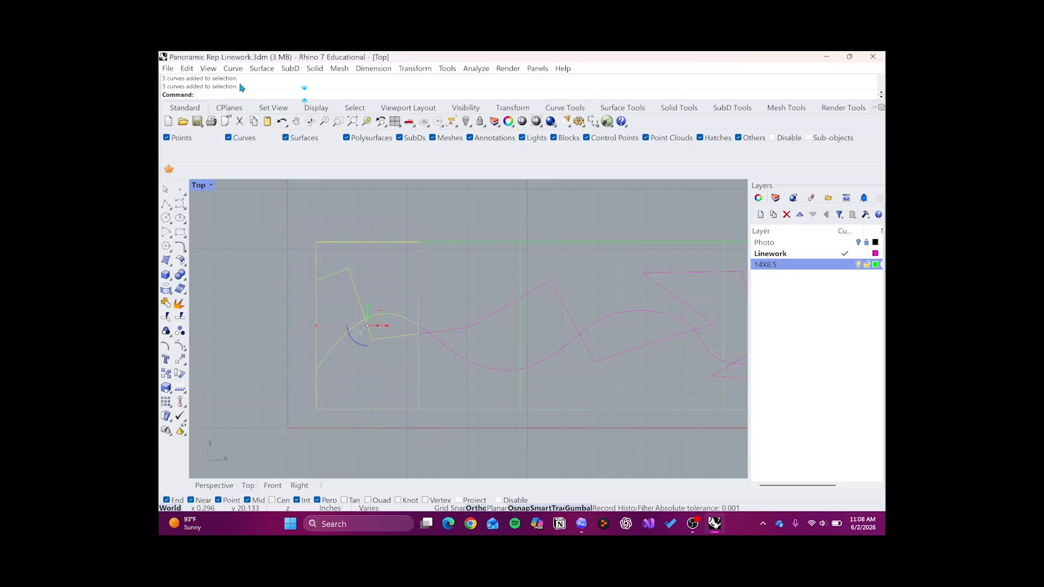
- Start exporting the selected objects to the Downloads folder with the file name Segment 1
left_click(168, 68)
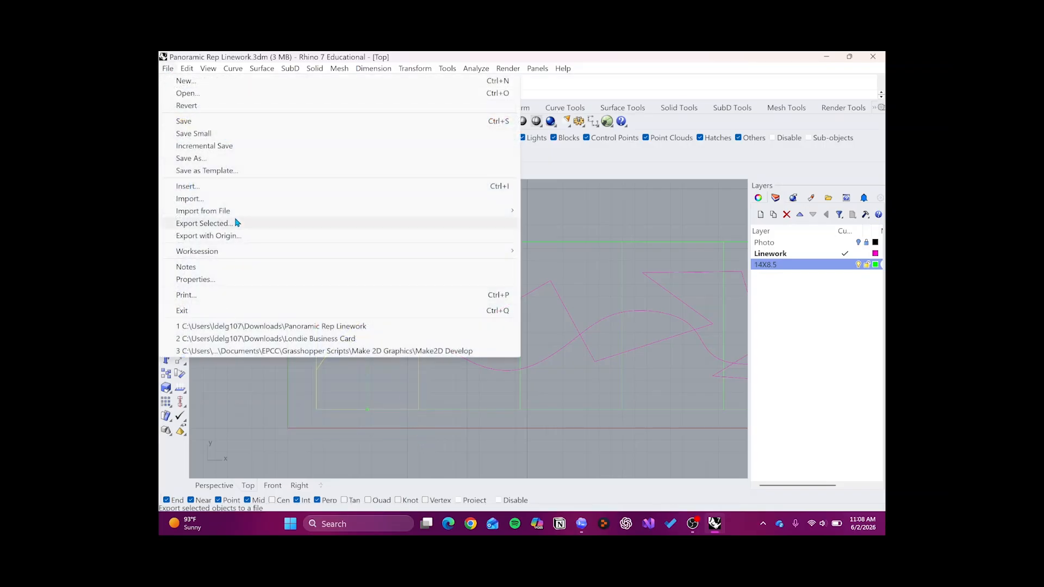
left_click(236, 223)
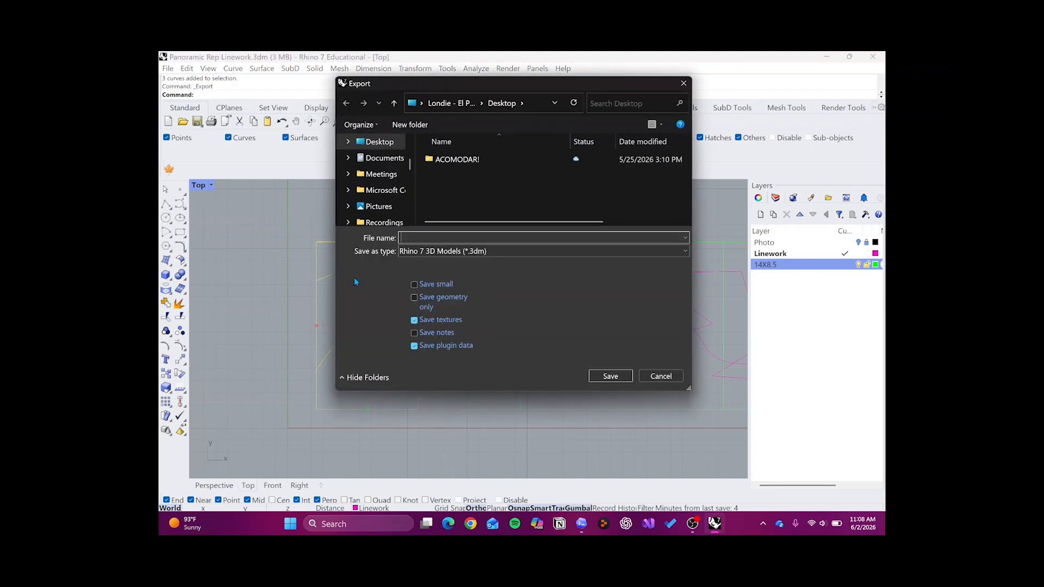
scroll(387, 201, "up", 6)
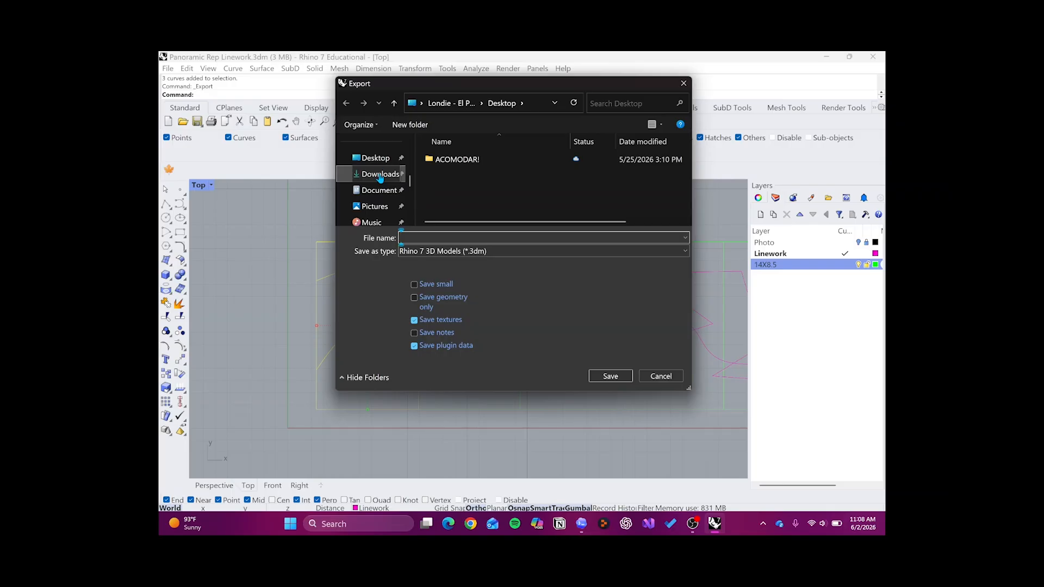
left_click(379, 174)
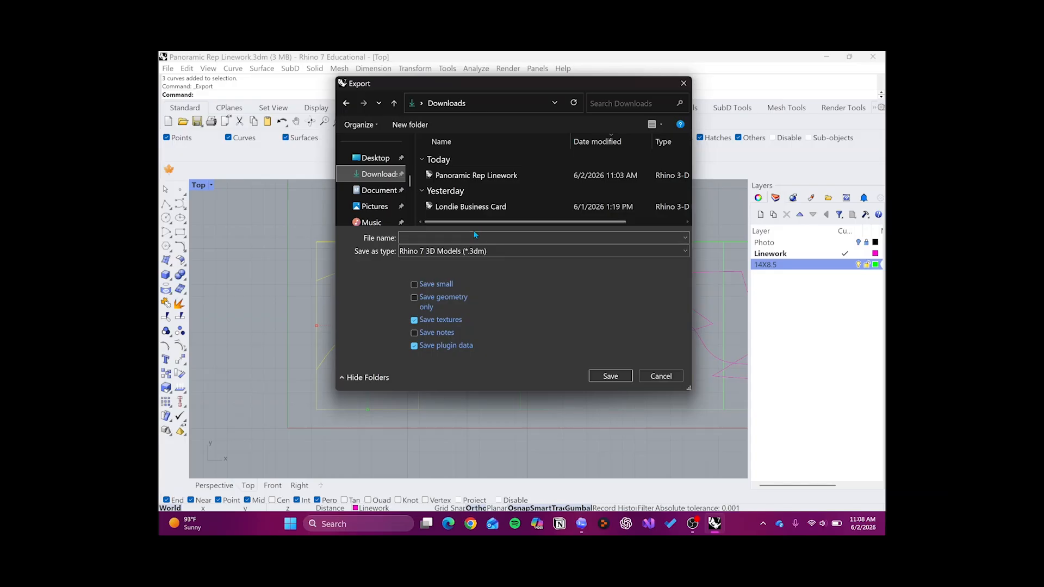
left_click(474, 234)
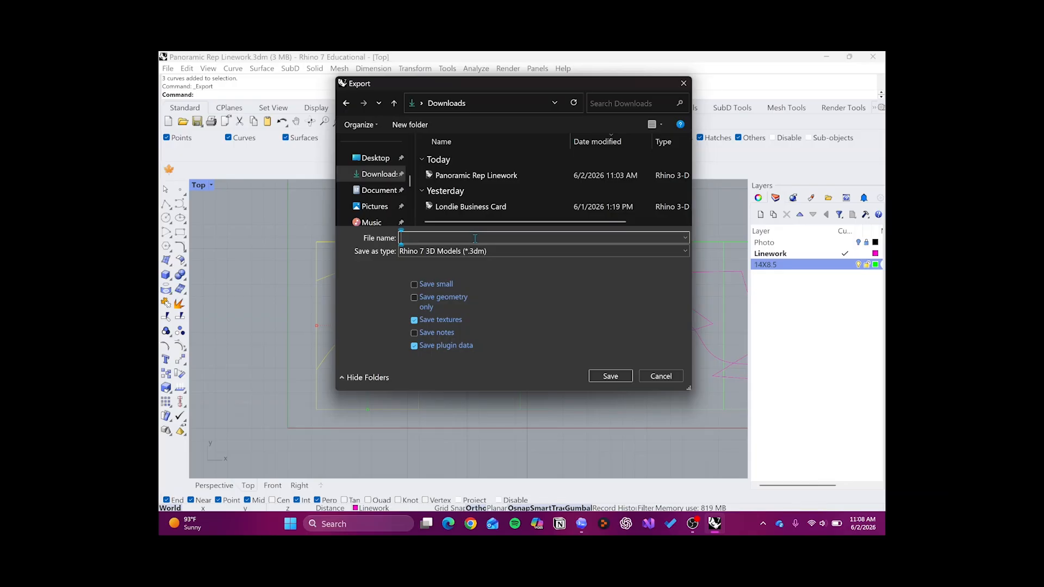
type("Segment")
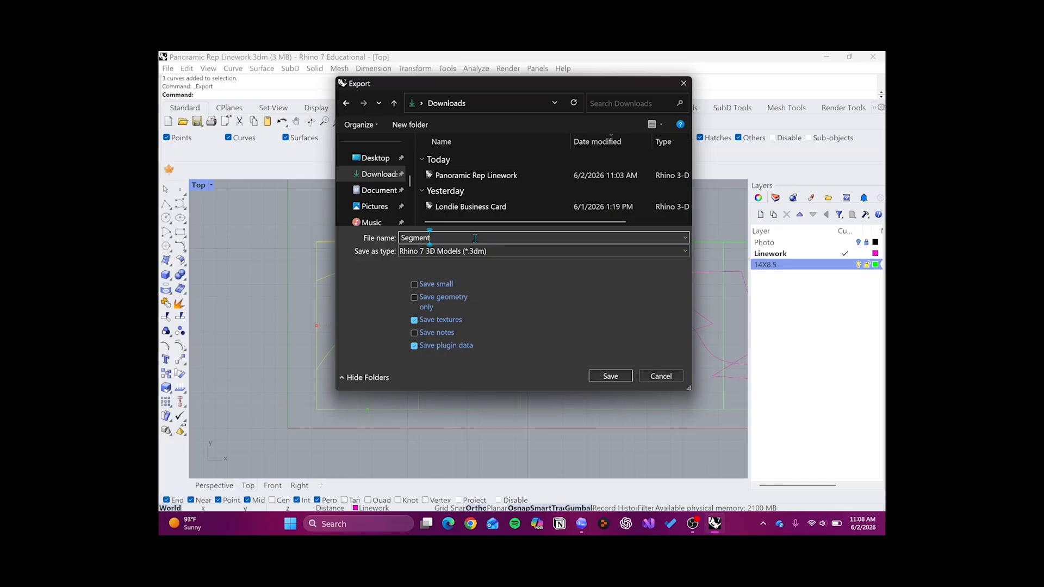
type(" 1")
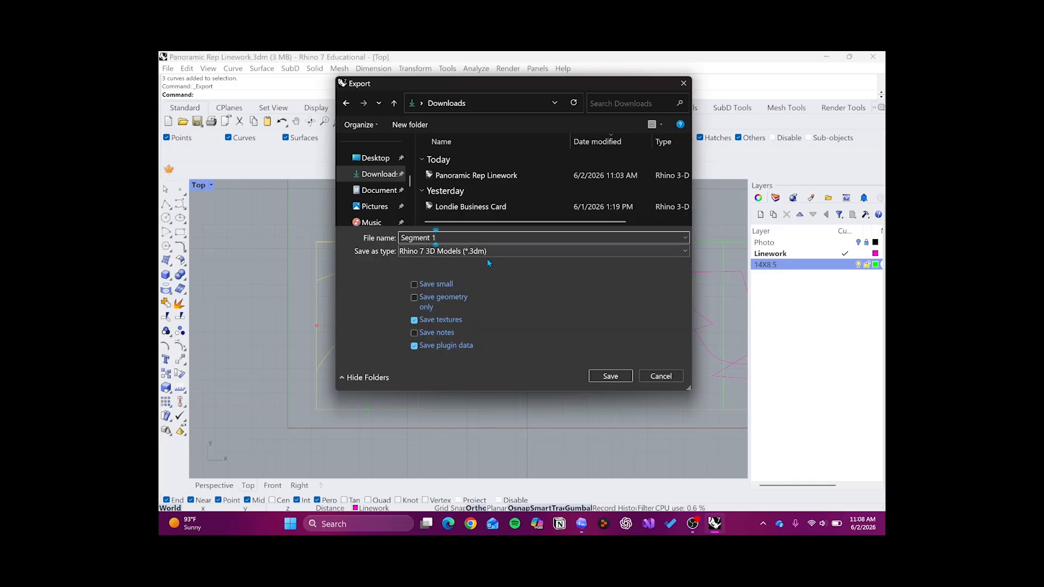
- Set the export format to PDF (*.pdf) and save the file
left_click(489, 252)
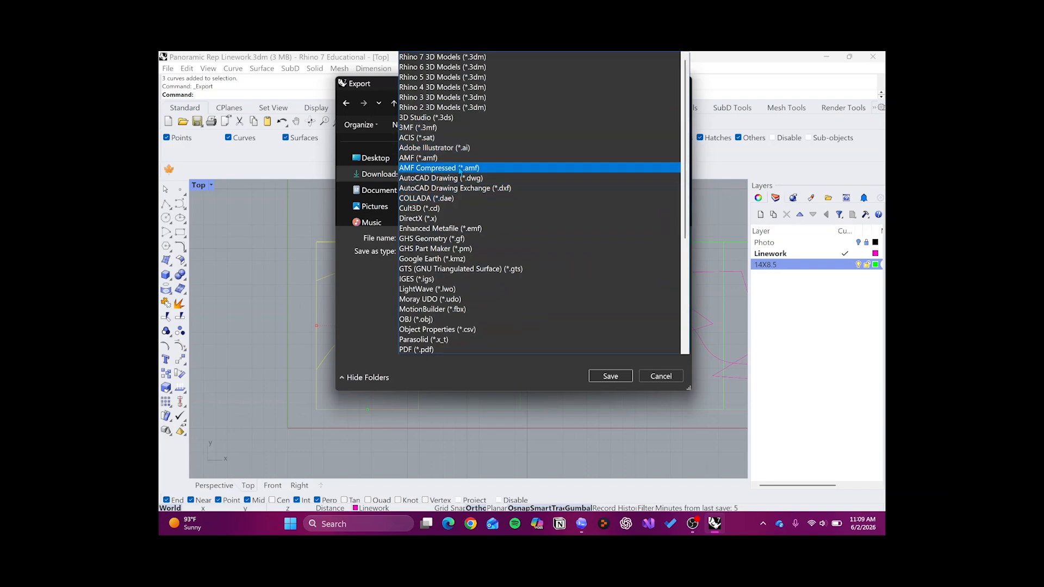
scroll(460, 172, "down", 1)
scroll(460, 173, "down", 5)
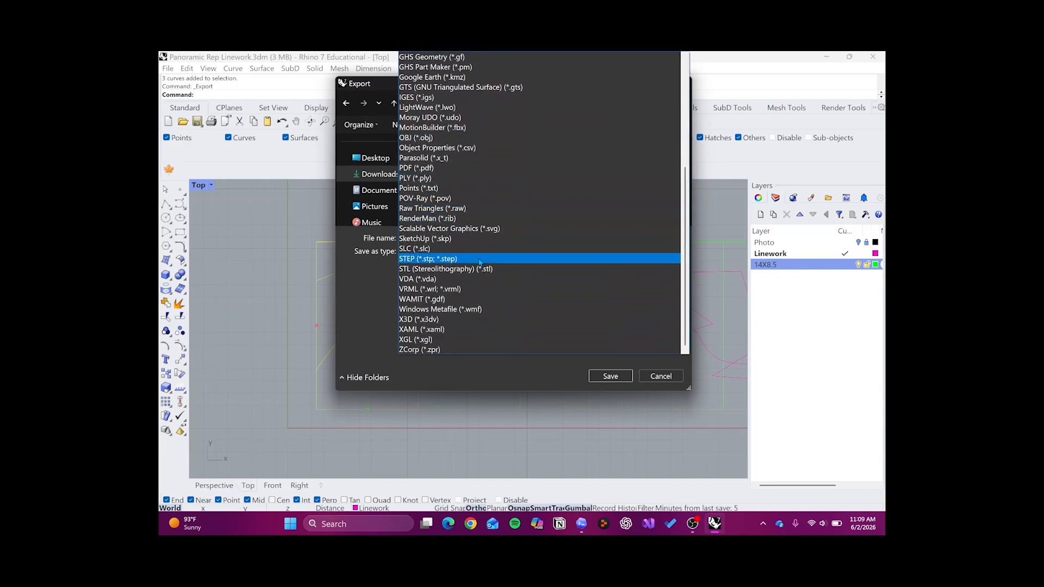
scroll(477, 211, "up", 1)
scroll(478, 211, "up", 3)
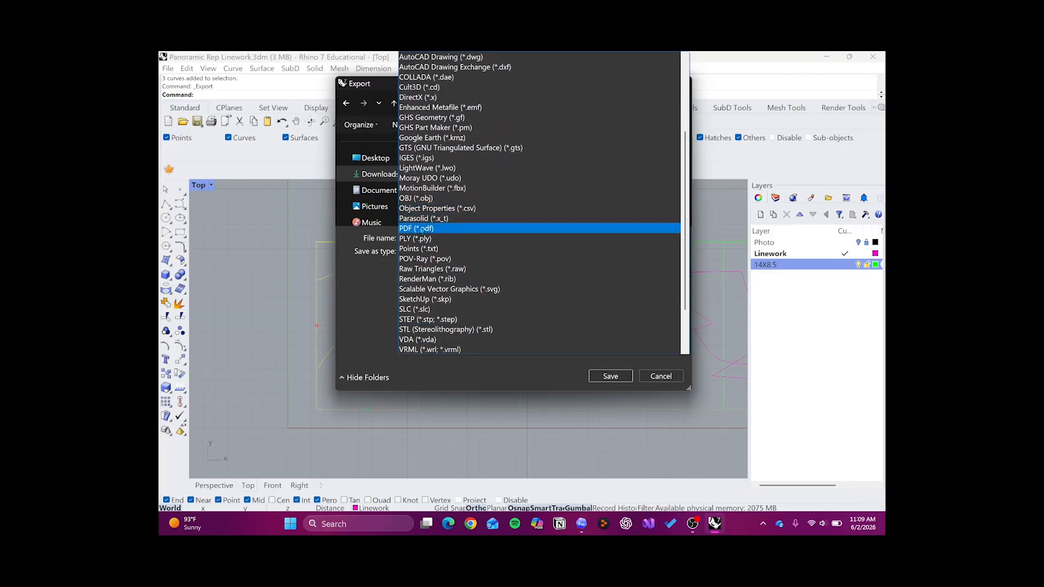
left_click(422, 229)
left_click(604, 375)
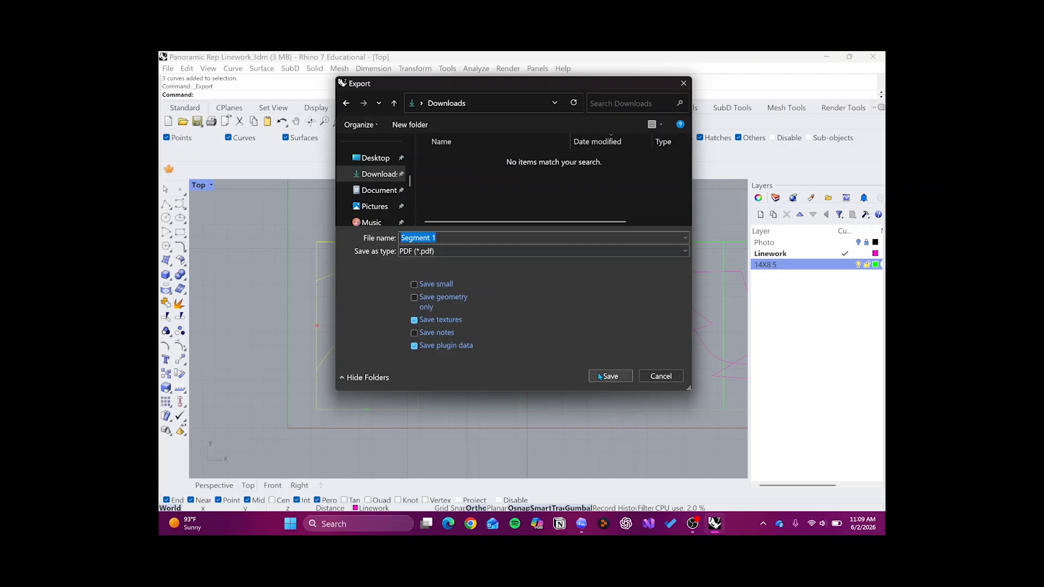
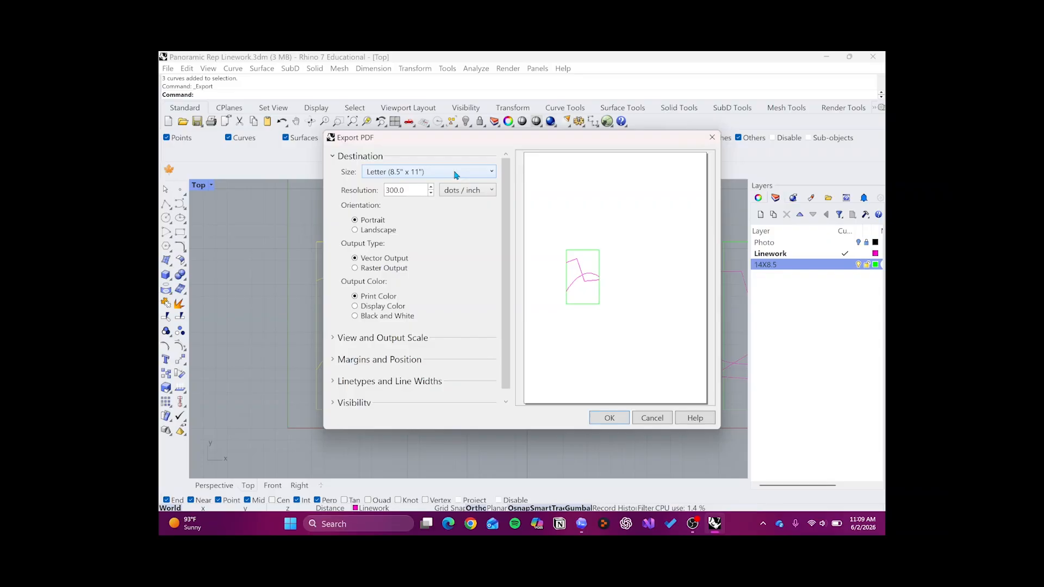
- Set the PDF page size to Tabloid (11" x 17") and the output color to Black and White
left_click(455, 172)
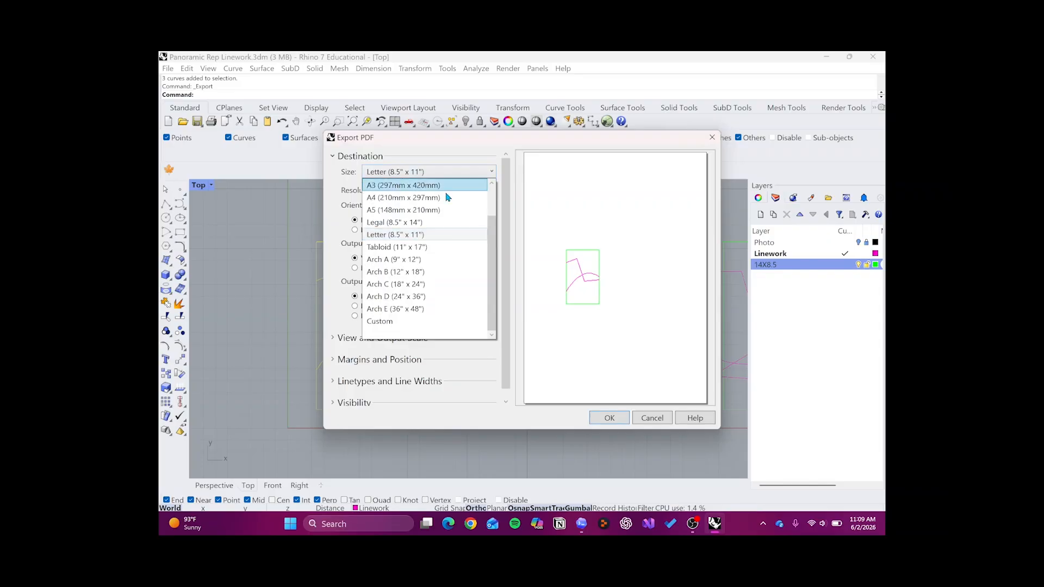
left_click(441, 248)
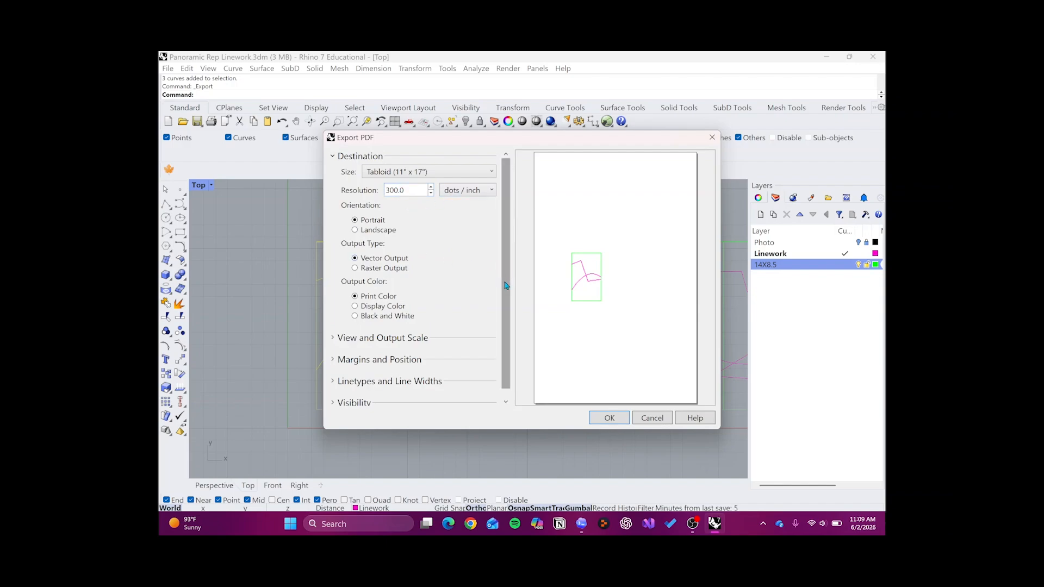
scroll(505, 283, "down", 1)
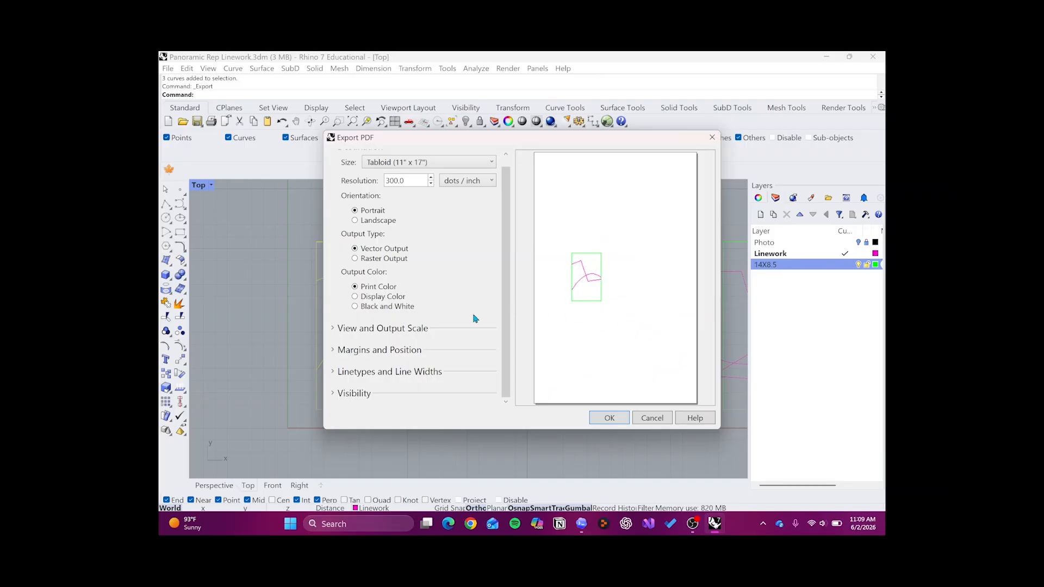
left_click(356, 297)
left_click(356, 307)
left_click(355, 308)
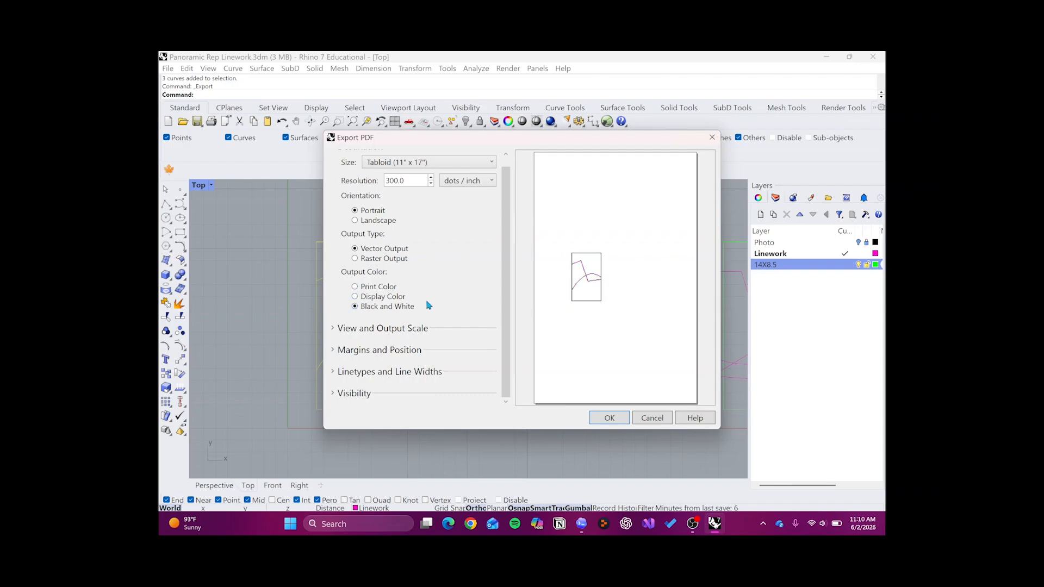
- Set the print area of the Top view to a window spanning the first frame's opposite corners
left_click(378, 329)
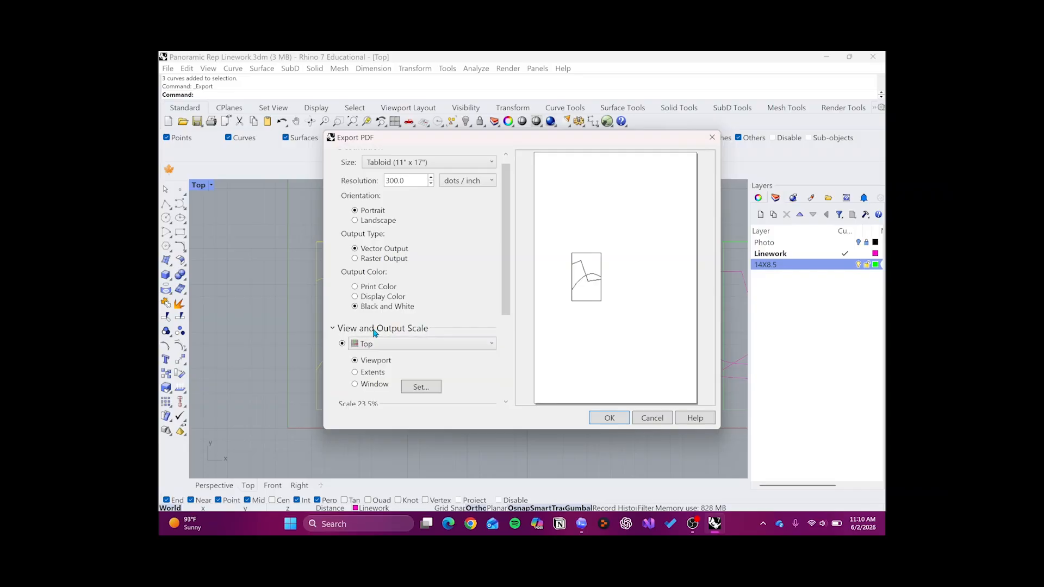
scroll(496, 308, "down", 3)
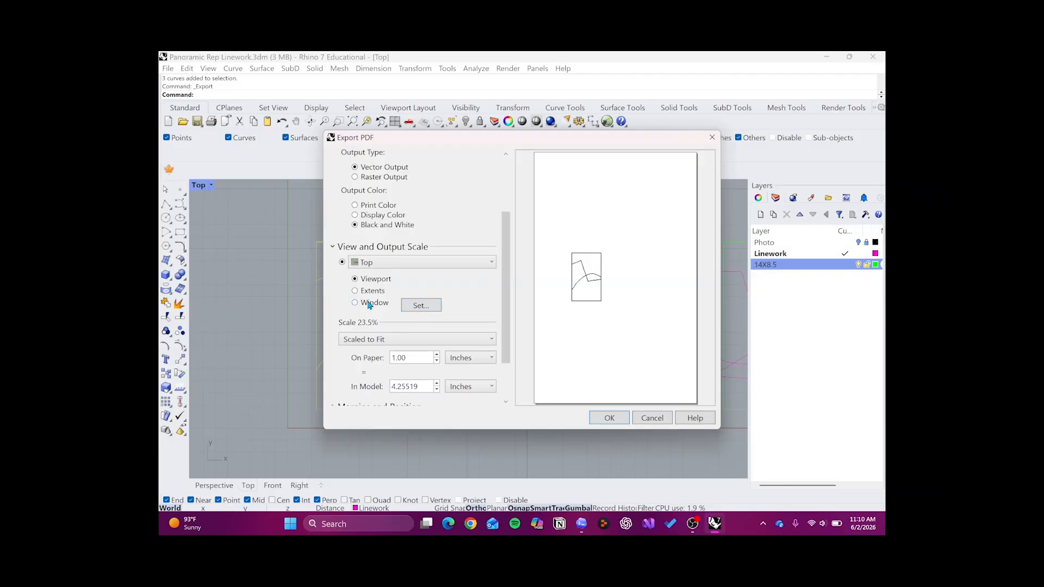
left_click(429, 304)
left_click_drag(316, 243, 420, 409)
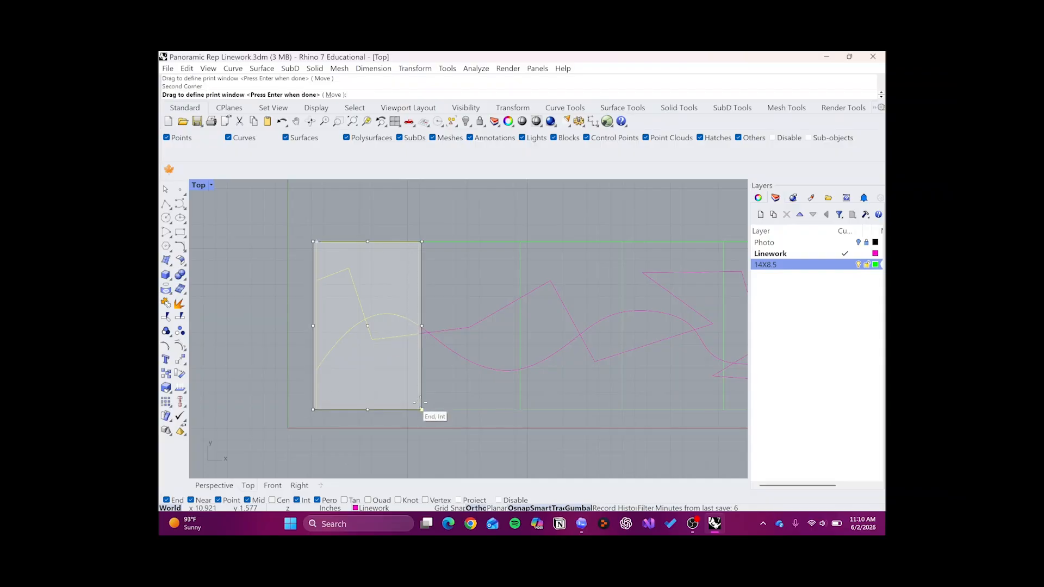
key("Return")
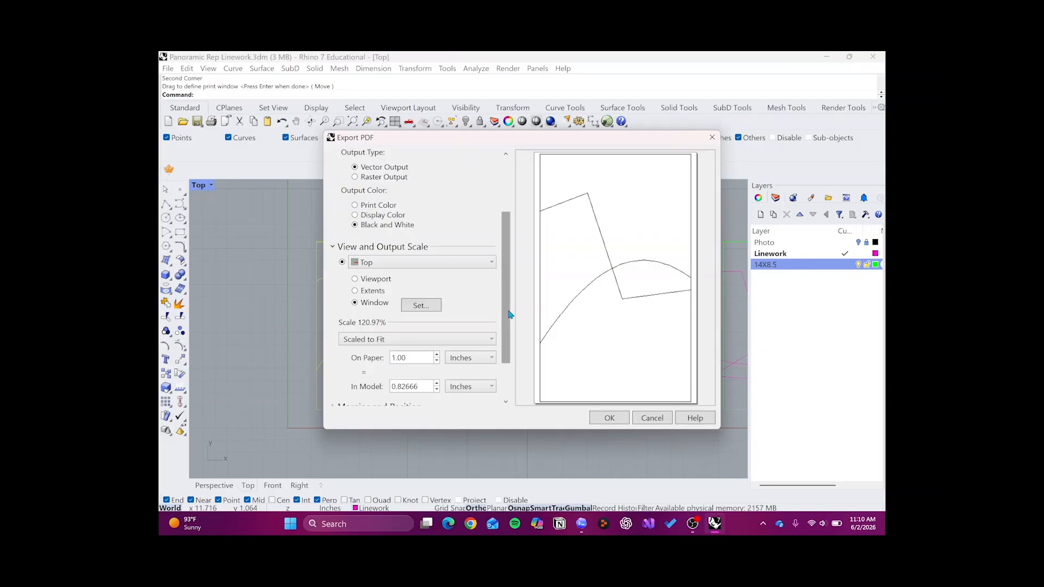
- Set the output scale to 1:1 and finish exporting the Segment 1 PDF
left_click_drag(509, 316, 506, 348)
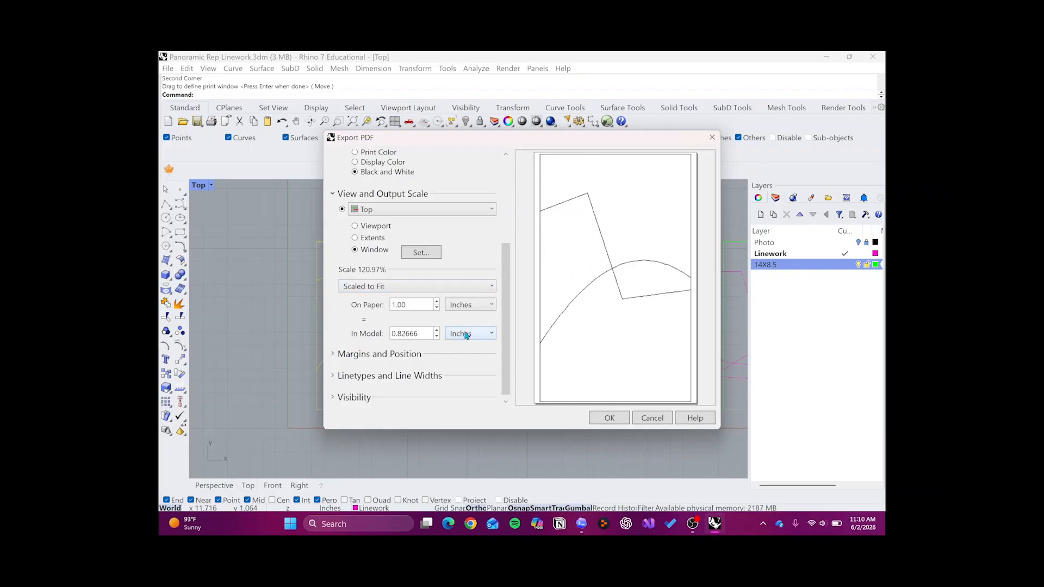
left_click(488, 290)
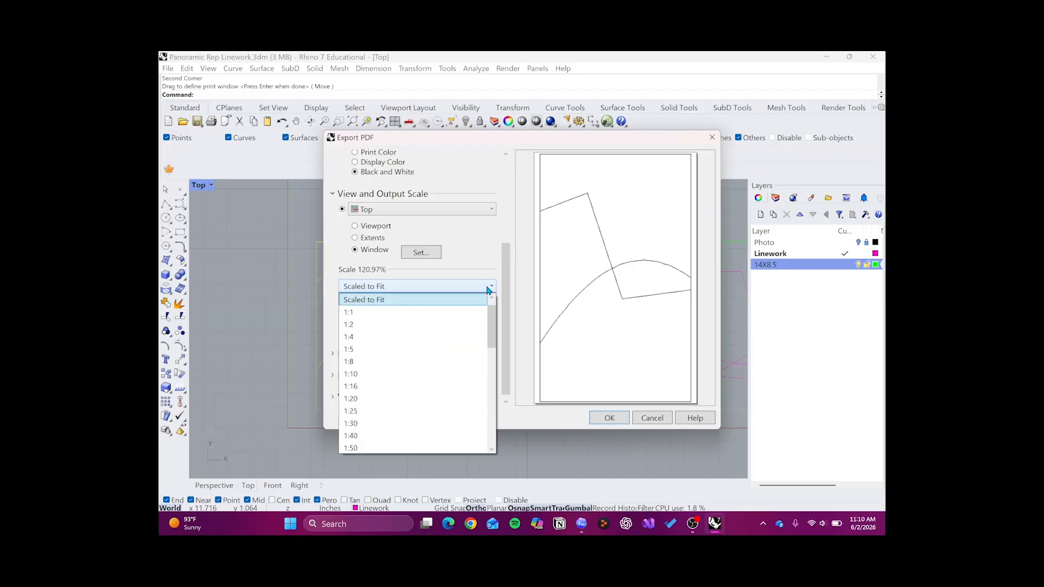
left_click(465, 313)
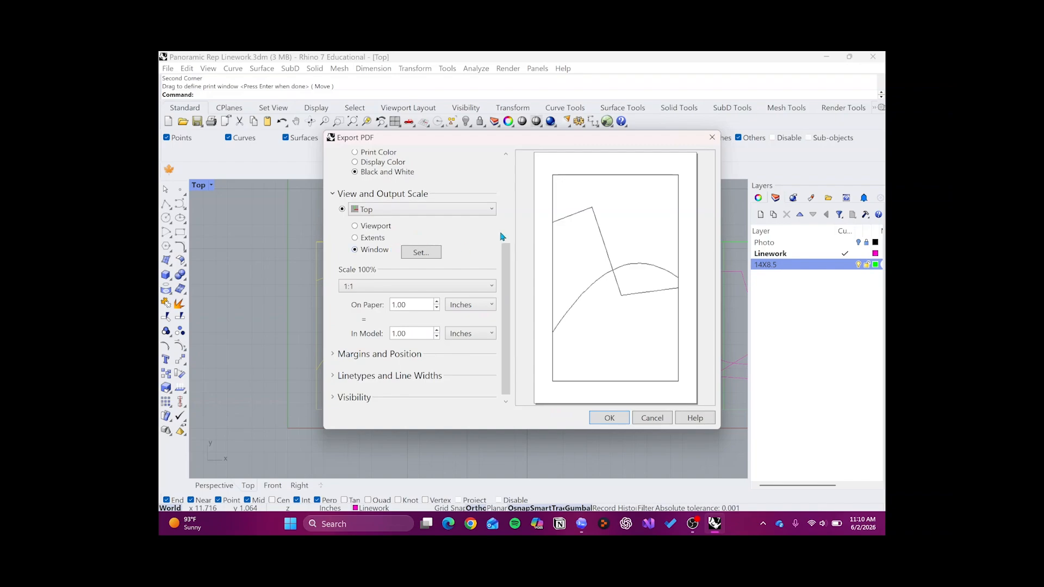
left_click(608, 420)
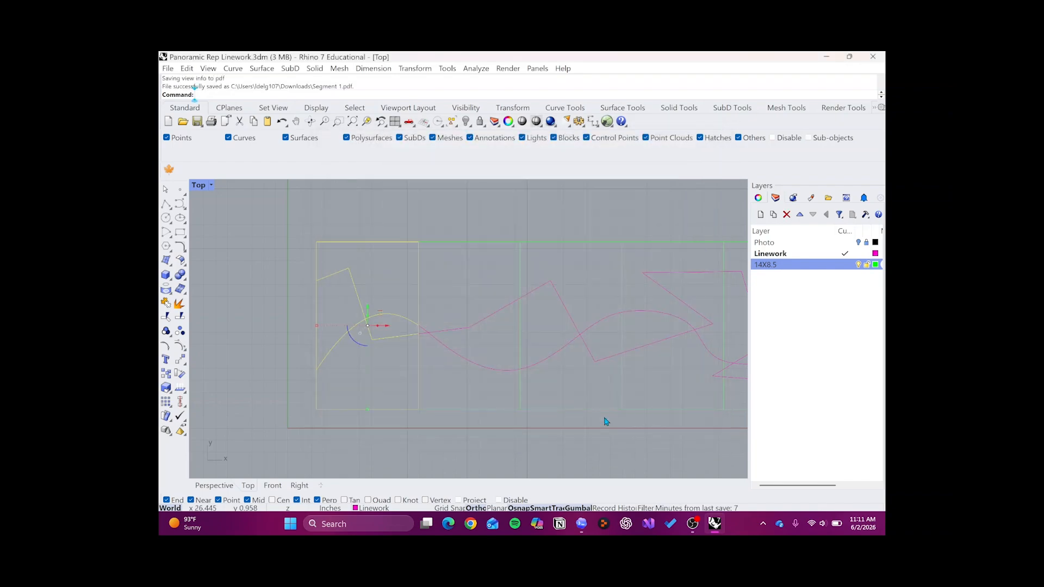
- Select only the second frame with its enclosed linework and save the selection as a PDF named Segment 2 in Downloads
left_click(443, 236)
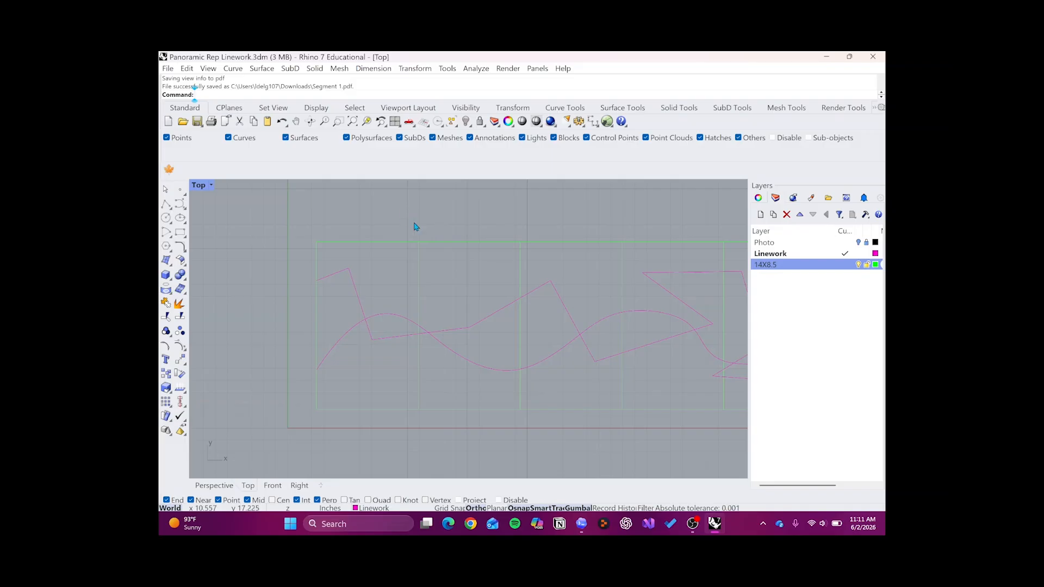
left_click_drag(404, 209, 534, 441)
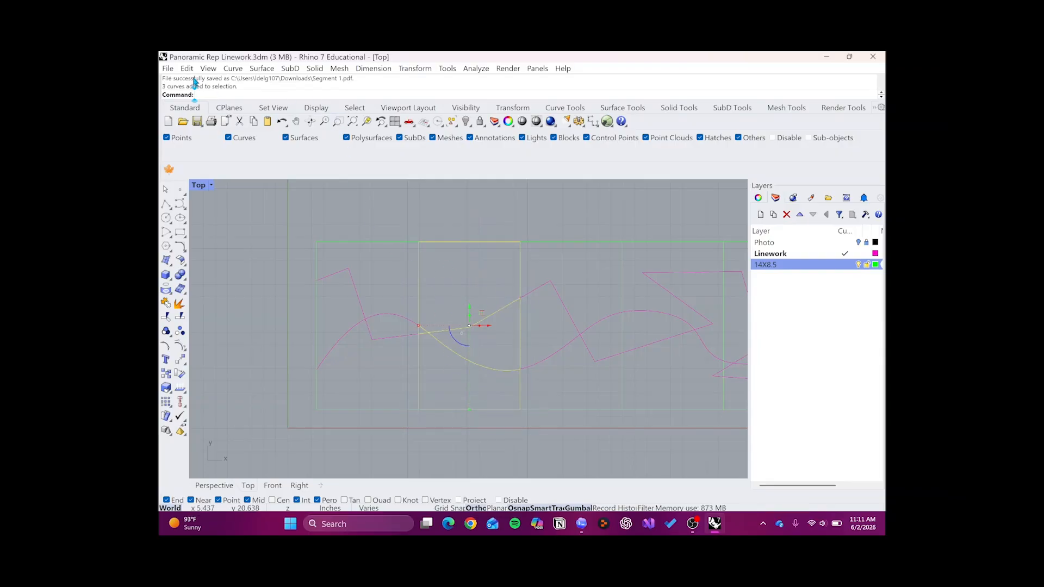
left_click(167, 69)
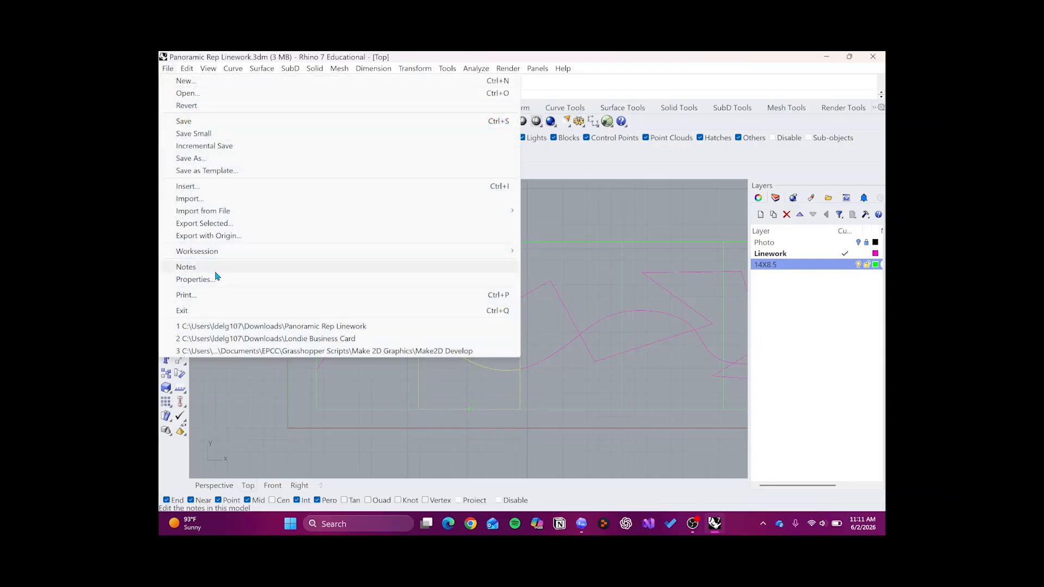
left_click(224, 223)
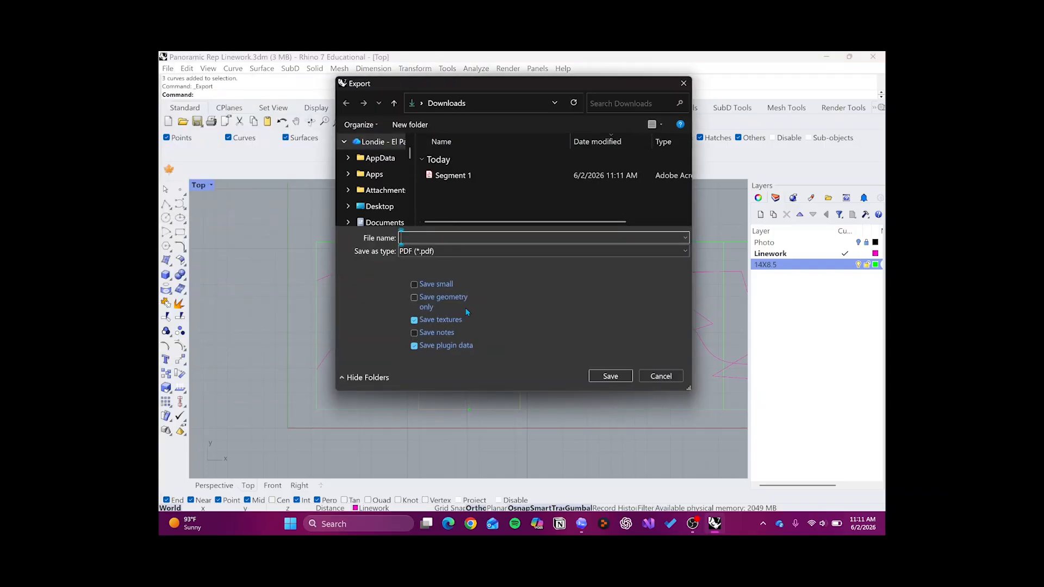
type("Segmen")
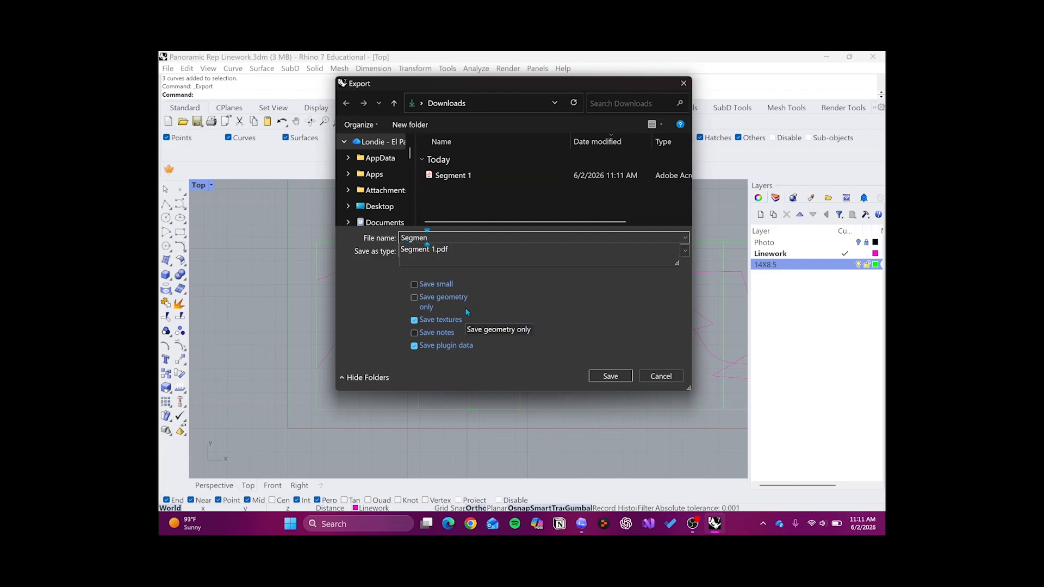
type("t 2")
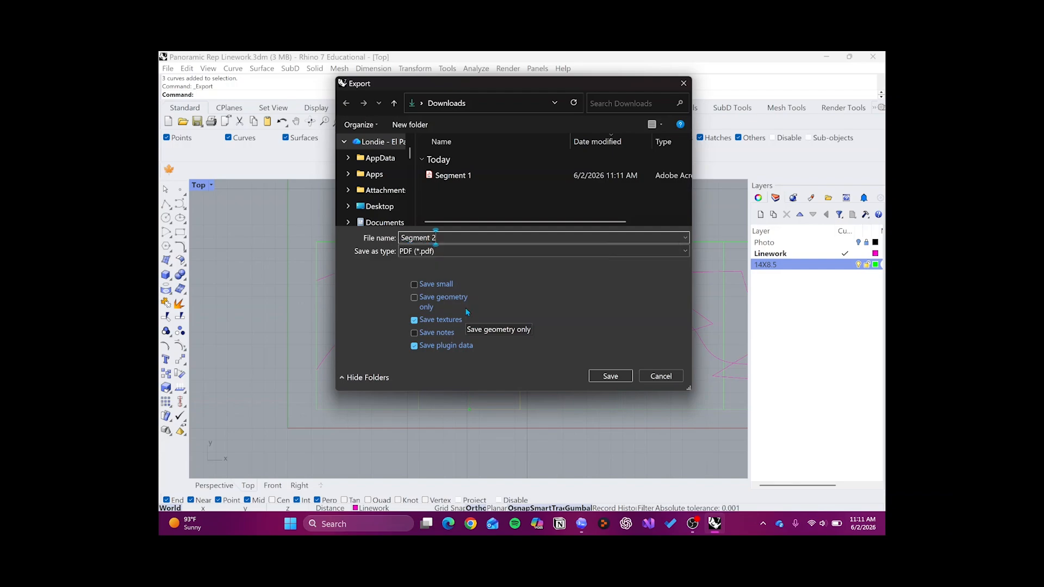
left_click(604, 377)
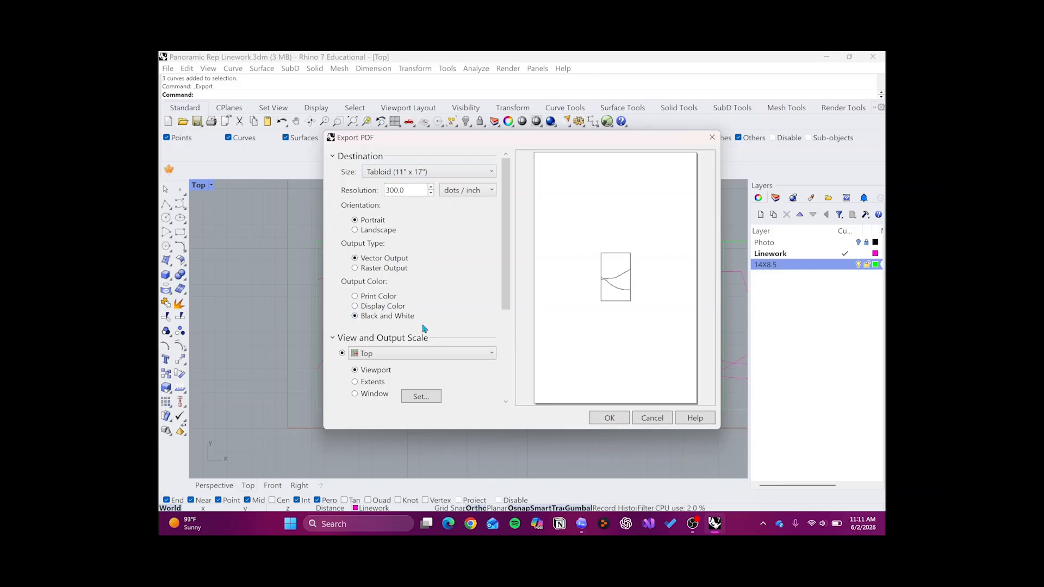
- Try to define the print window from corner to corner of the second frame
left_click(355, 393)
left_click(419, 396)
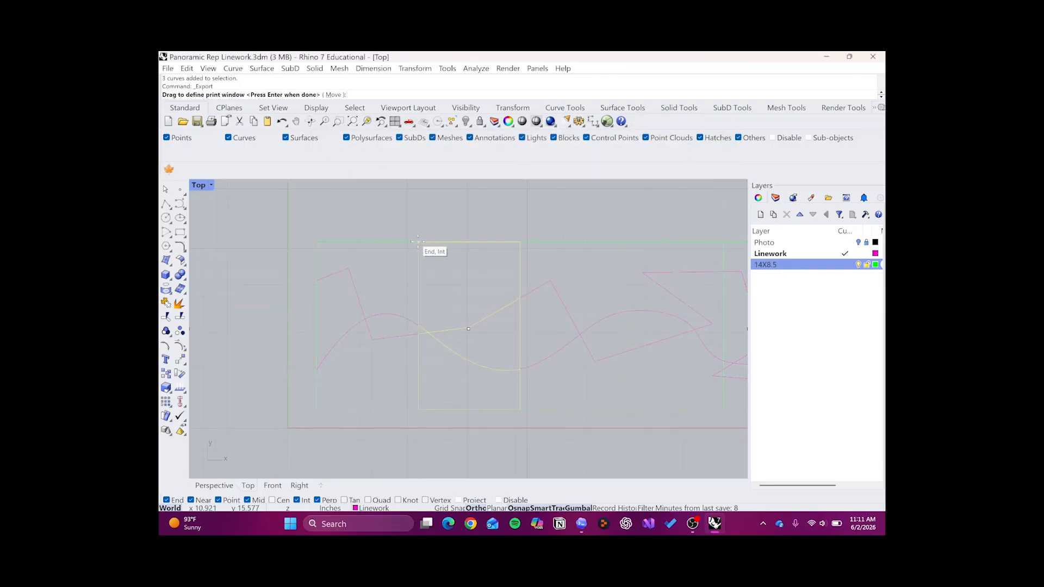
left_click(418, 242)
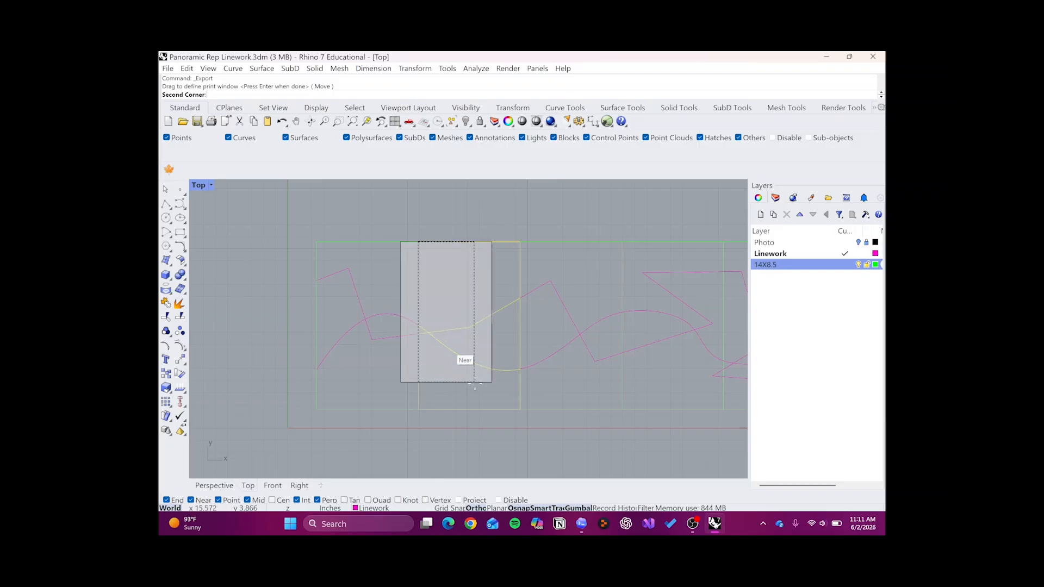
left_click(523, 410)
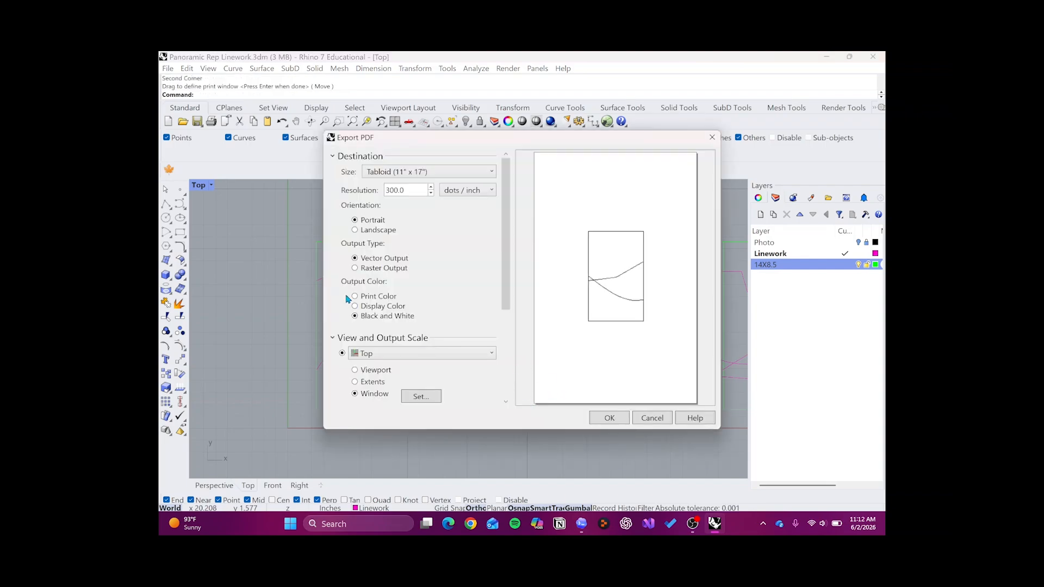
- Redefine the print window so it spans the second frame's opposite corners
left_click(420, 396)
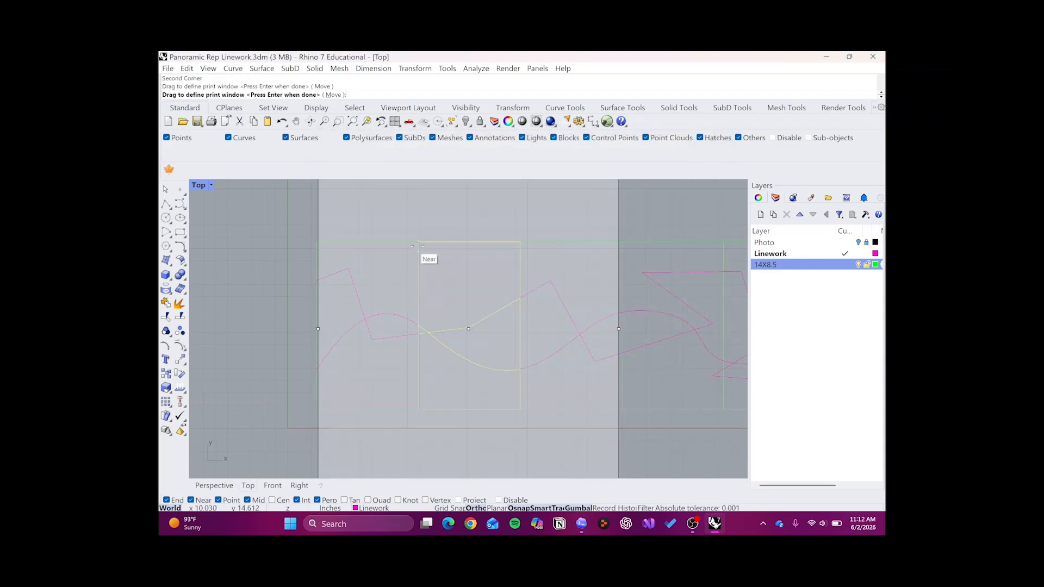
left_click_drag(419, 243, 521, 410)
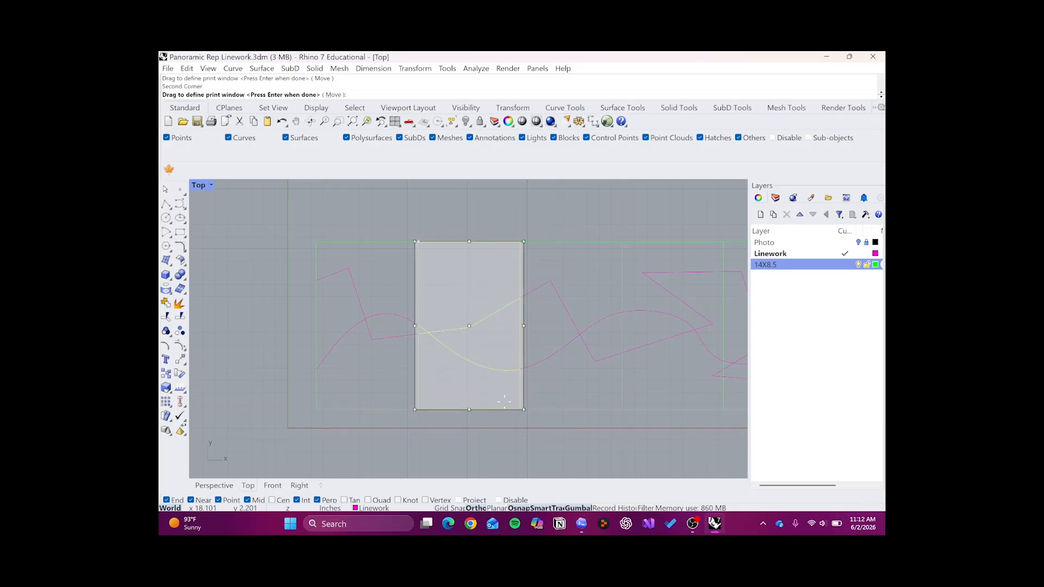
key("Return")
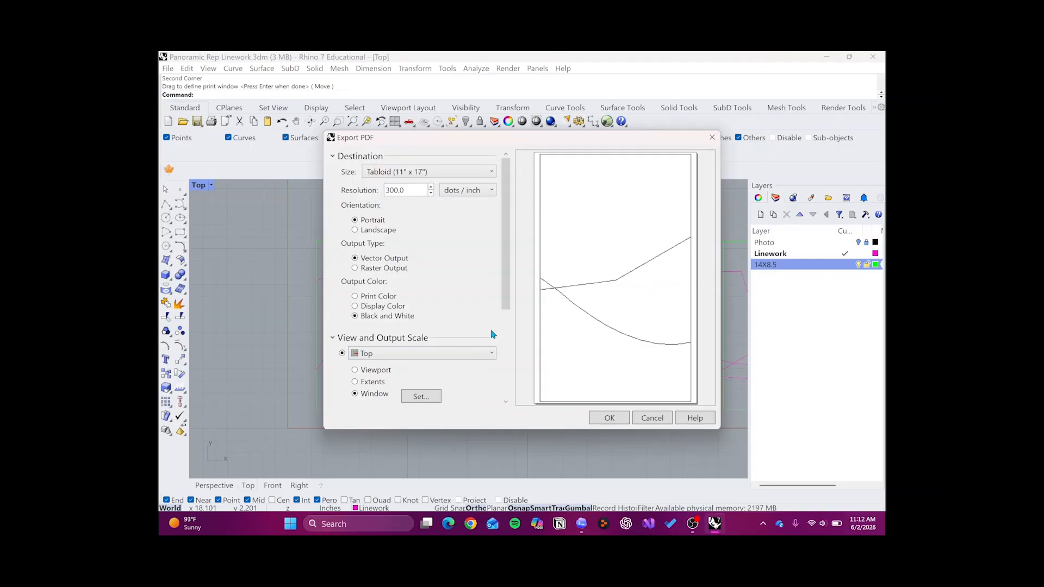
- Set the output scale to 1:1 and finish exporting the Segment 2 PDF
left_click_drag(506, 308, 505, 361)
left_click(474, 345)
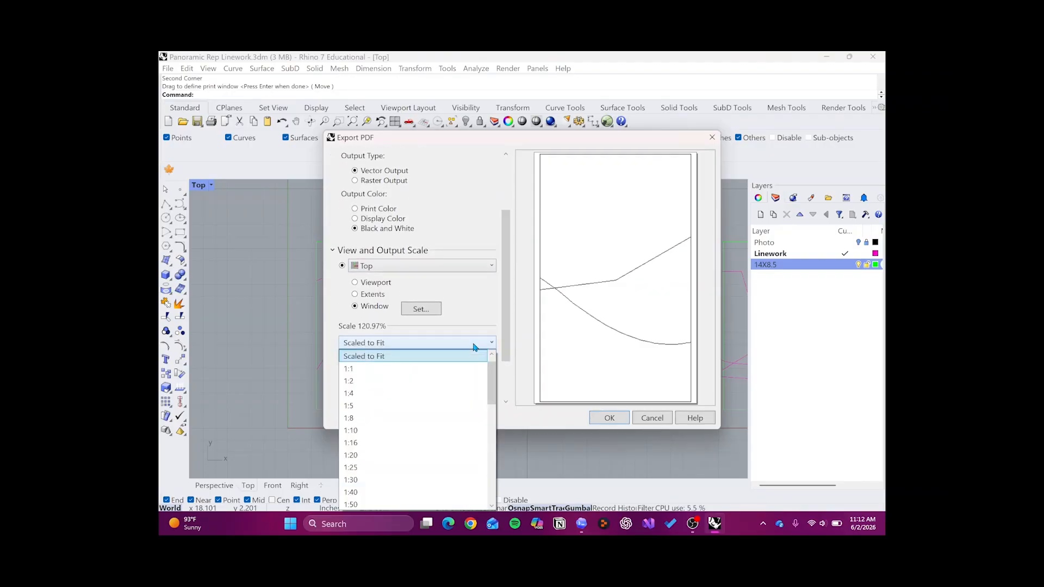
left_click(447, 371)
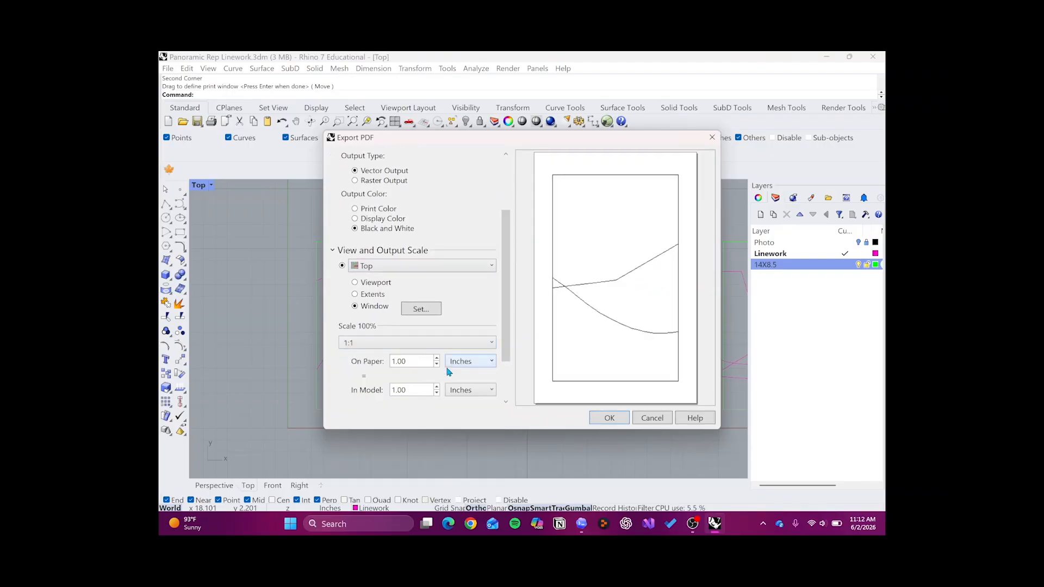
left_click(608, 420)
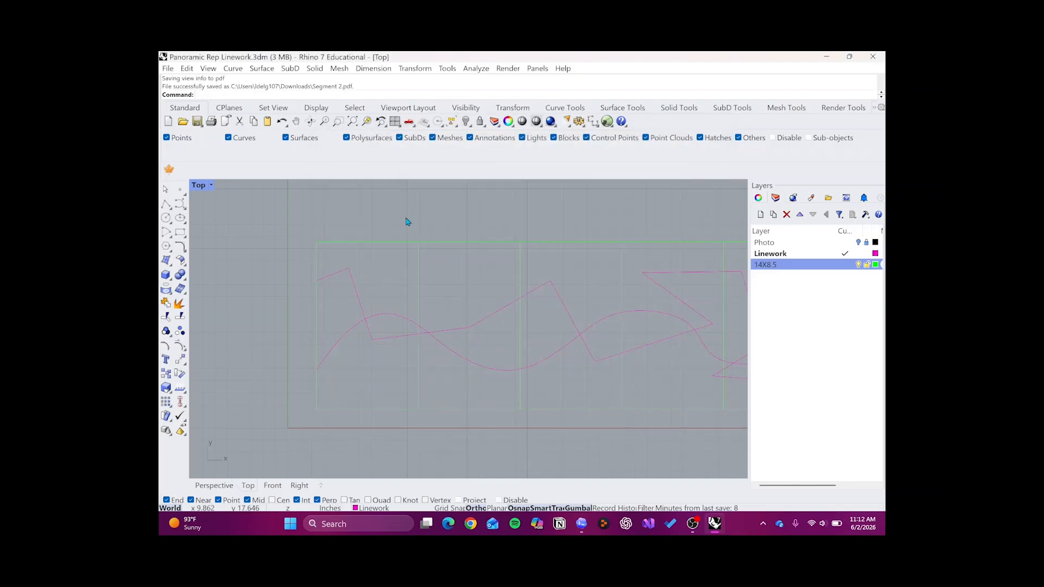